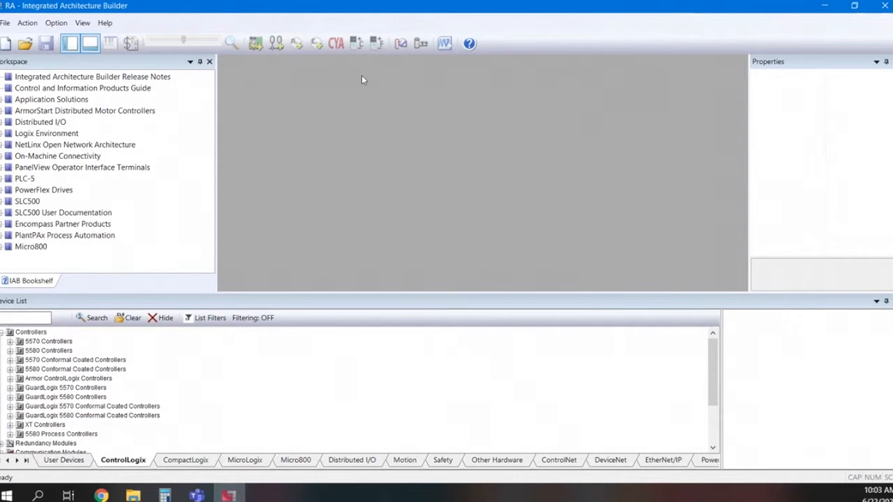
Create a new blank workspace named "Webinar Demo"
left_click(5, 24)
left_click(19, 42)
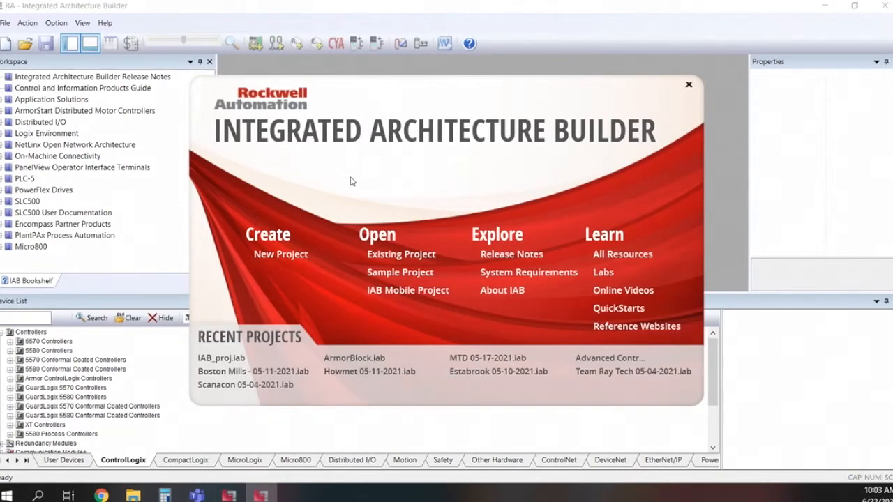
left_click(401, 255)
left_click(281, 253)
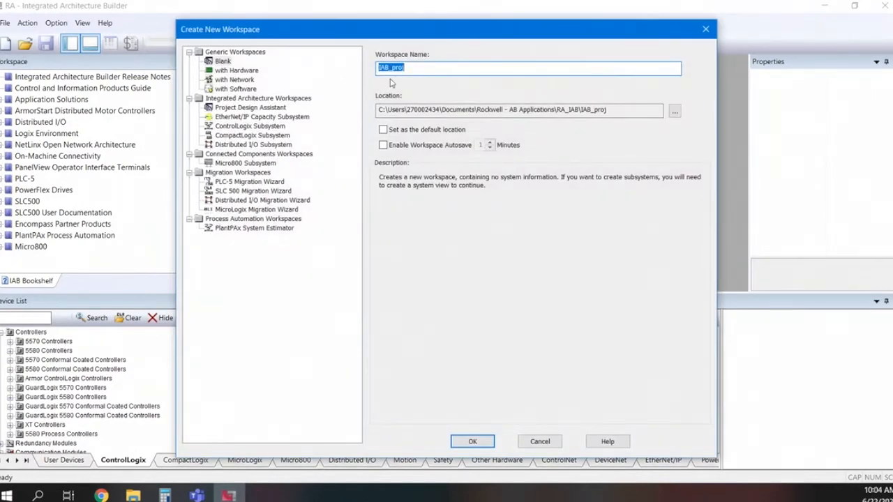
key("BackSpace")
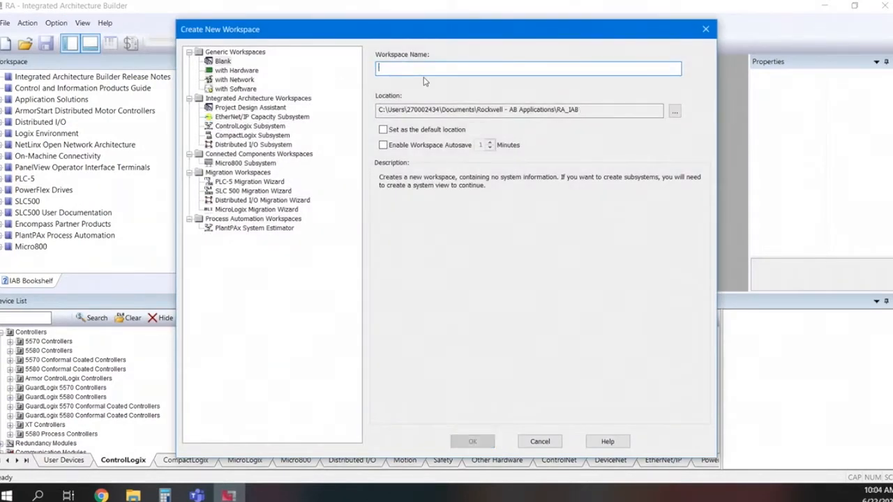
type("Webinar De")
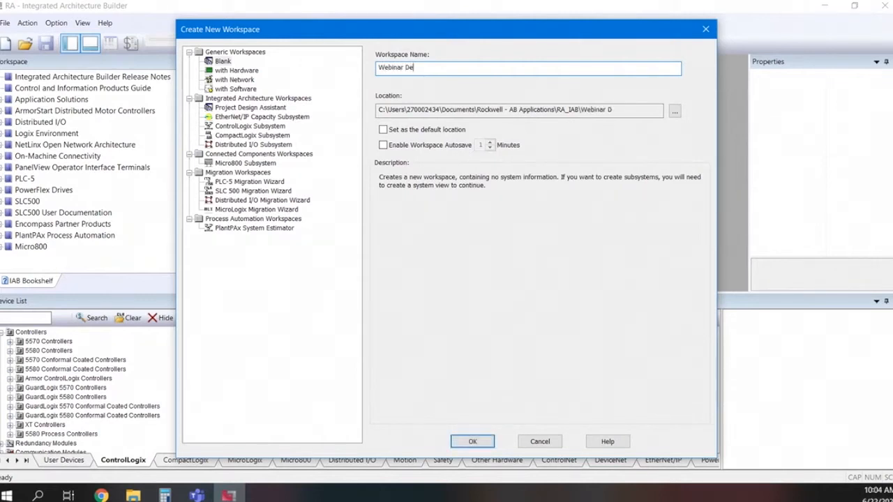
type("mo")
left_click(473, 443)
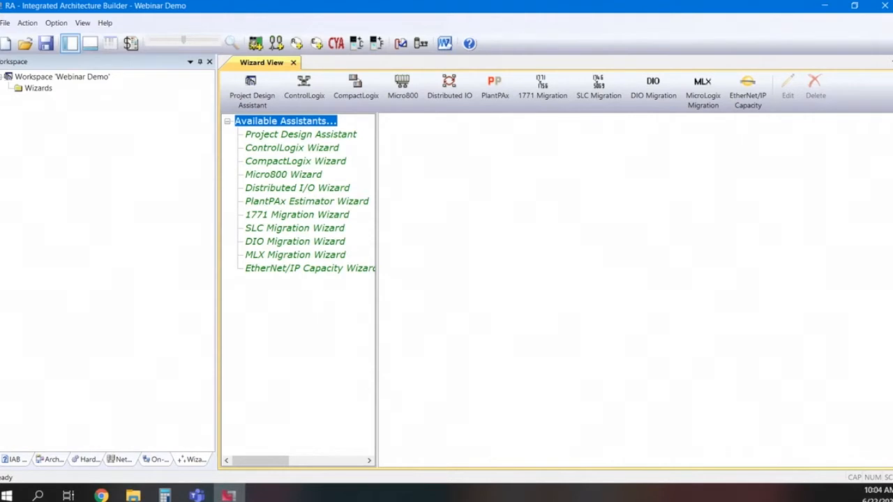
Open the Architecture View and browse the ControlLogix 5570 controllers in the device list
left_click(59, 462)
left_click(90, 460)
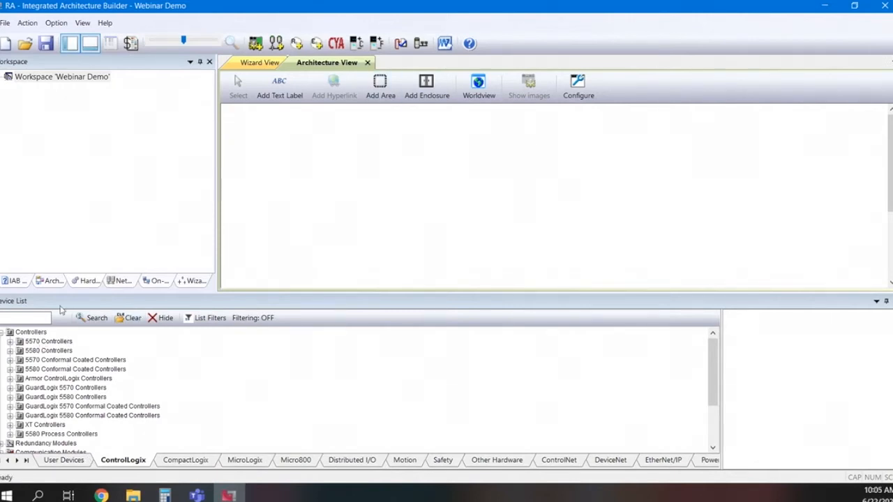
left_click(32, 342)
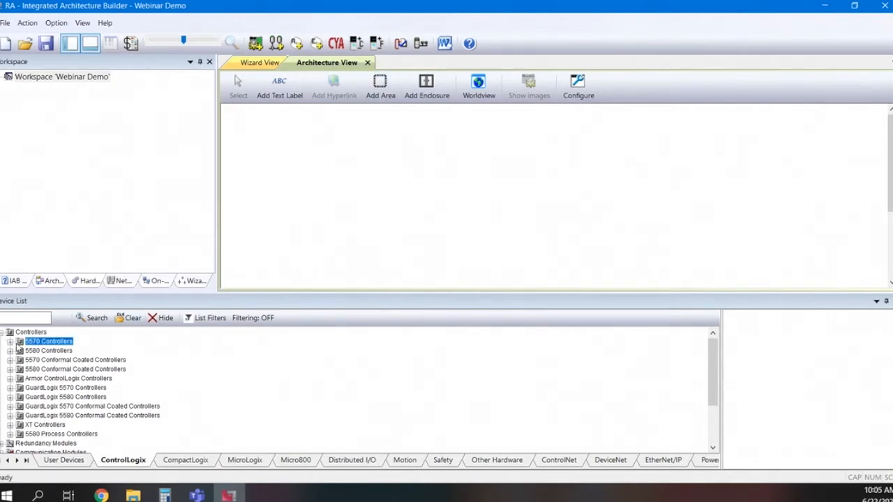
left_click(10, 342)
left_click(50, 351)
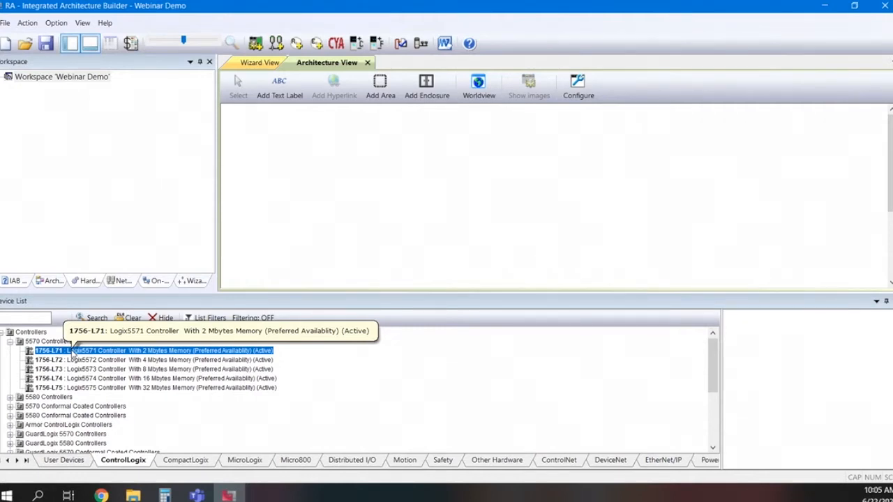
left_click(3, 332)
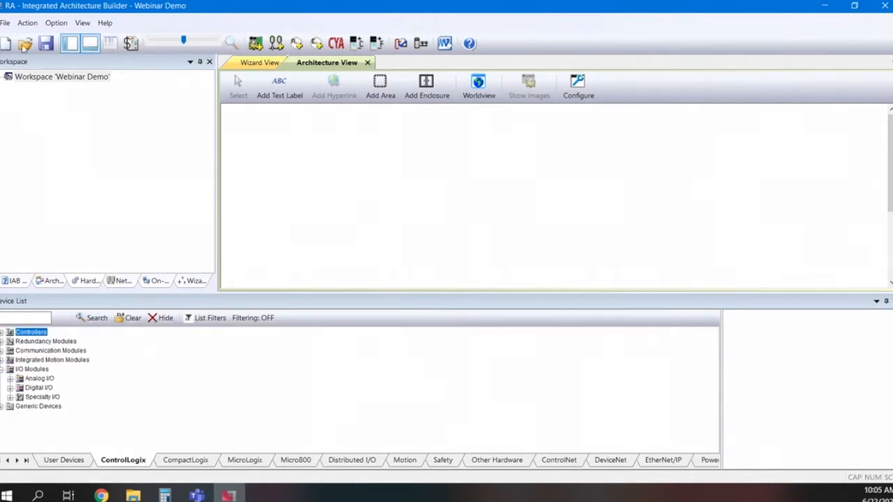
Add a CompactLogix 5370 L3 processor chassis named "CompactLogix L30ER" to the project as new hardware
left_click(26, 24)
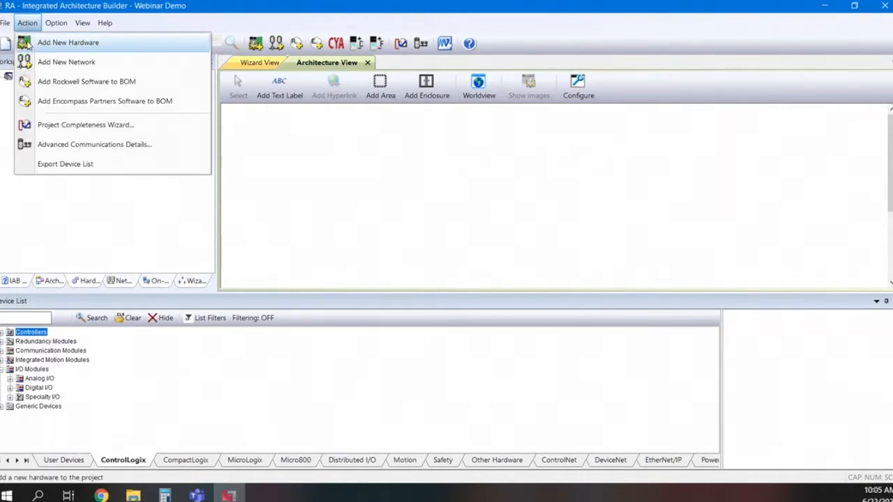
left_click(31, 44)
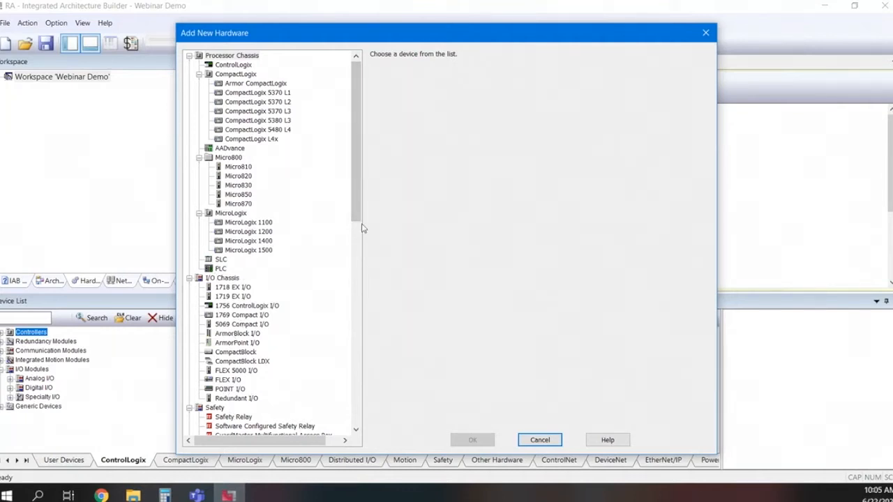
left_click_drag(354, 204, 354, 285)
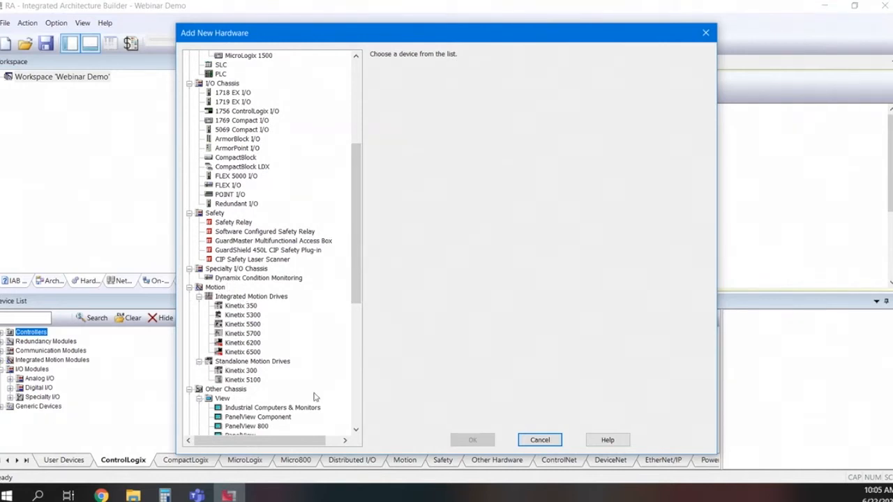
left_click_drag(352, 284, 354, 359)
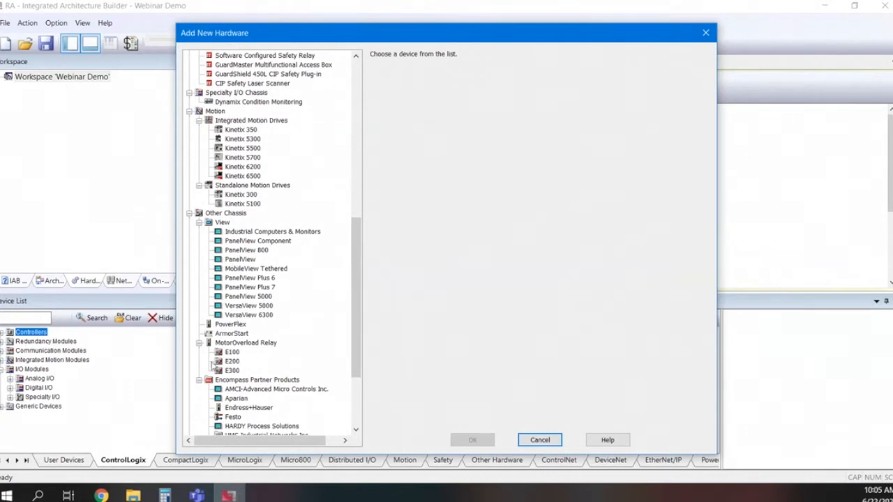
left_click_drag(364, 333, 344, 150)
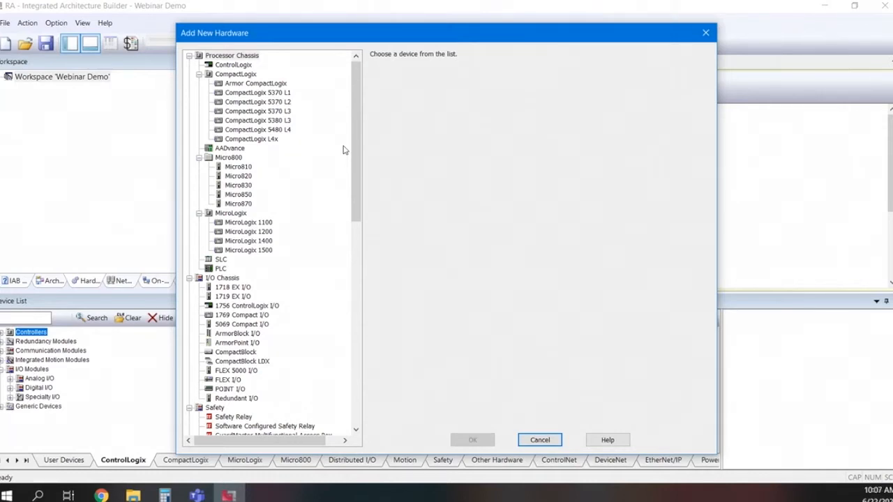
left_click(262, 112)
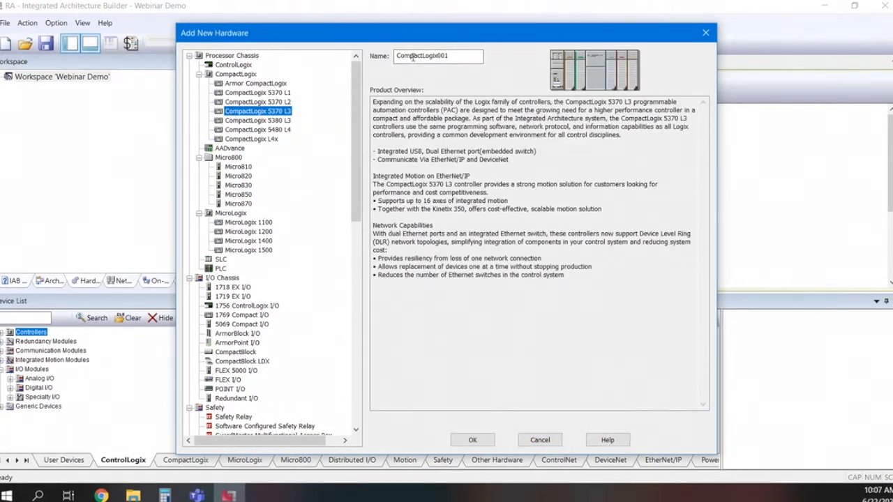
left_click(458, 59)
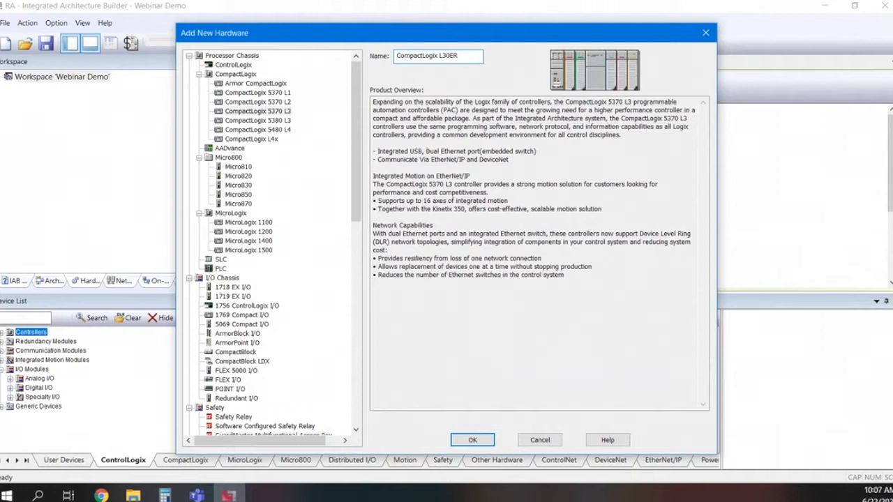
left_click(474, 441)
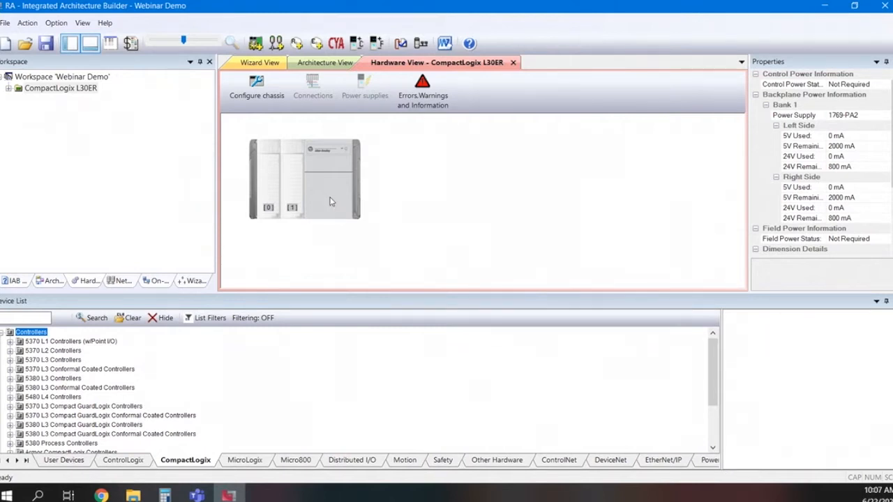
Configure the 1769 chassis so Bank #1 has 3 modules left of the power supply and 5 modules right of it
right_click(332, 207)
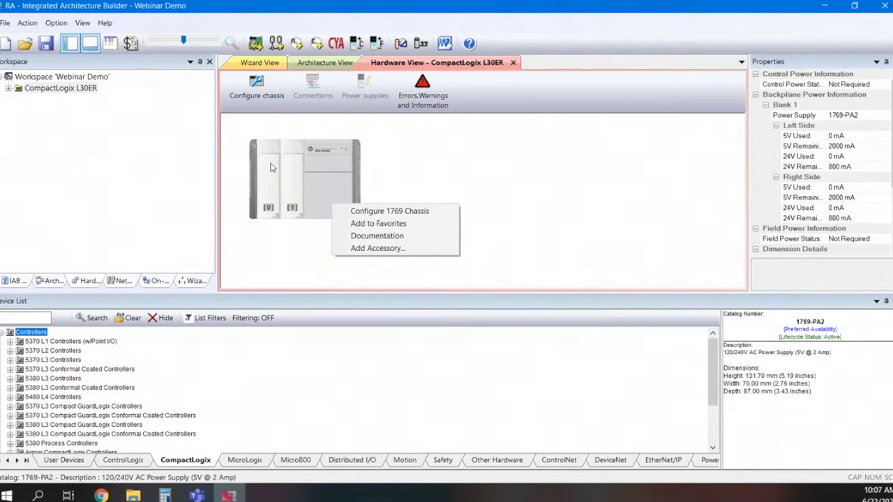
left_click(431, 217)
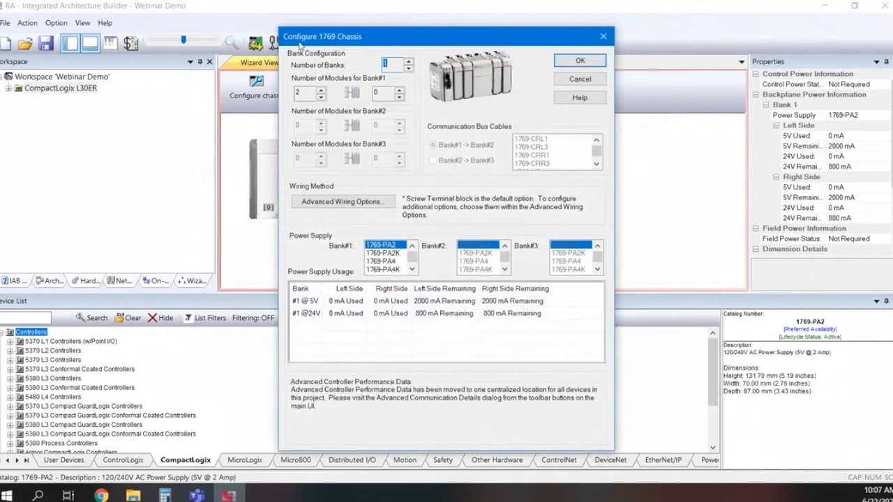
left_click(321, 92)
left_click(398, 90)
left_click(399, 91)
left_click(399, 90)
left_click(399, 97)
left_click(577, 64)
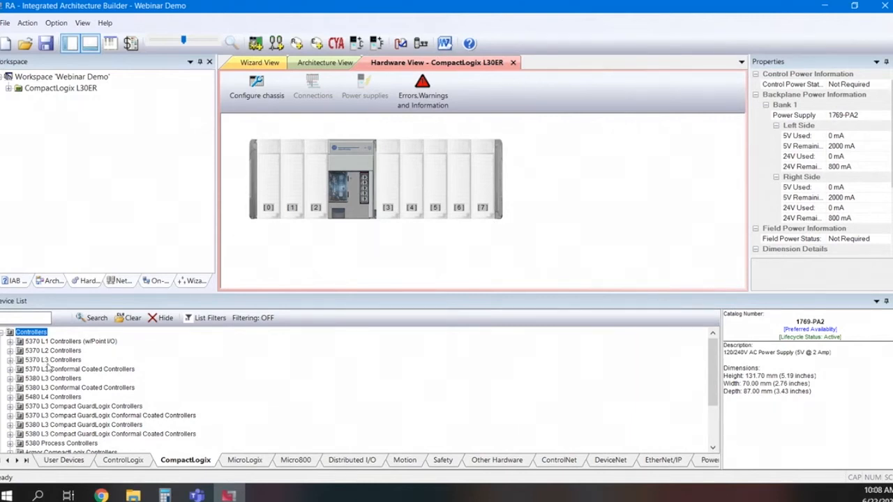
Try to place the 1769-L24ER-QB1B controller from the 5370 L2 family in slot 0 of the chassis
left_click(10, 351)
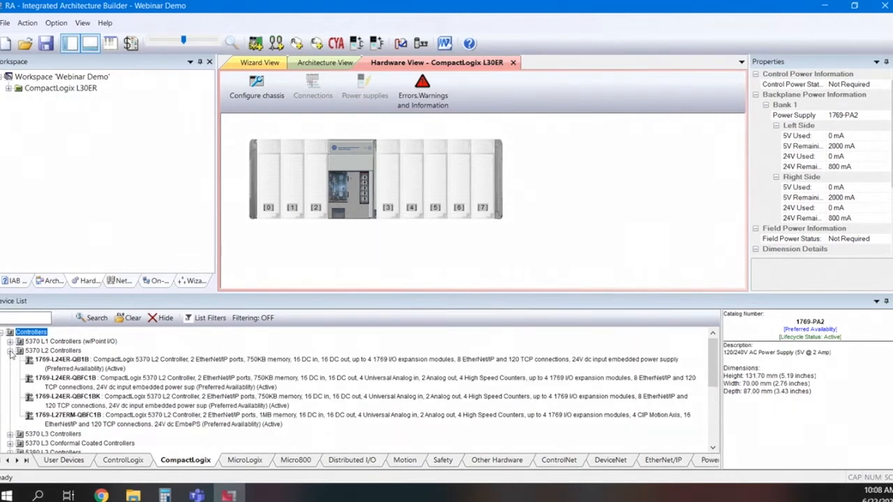
left_click(60, 360)
left_click_drag(59, 360, 273, 186)
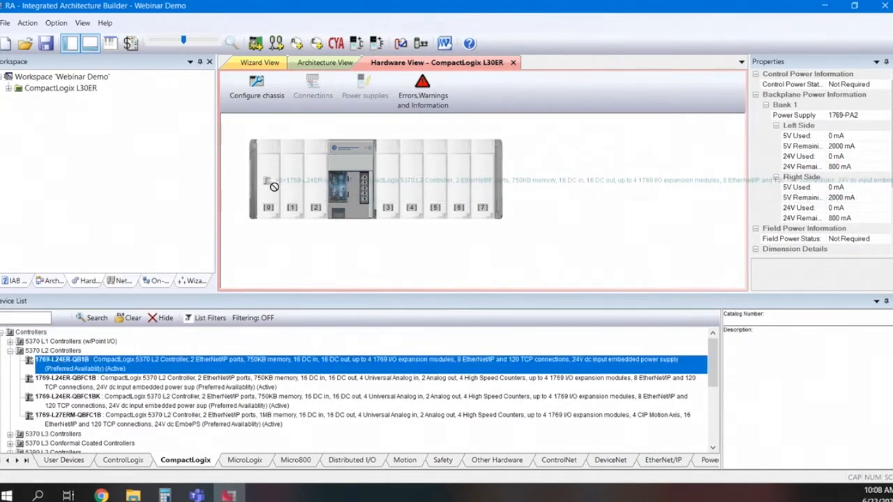
mouse_move(274, 187)
left_mouse_down()
mouse_move(404, 191)
mouse_move(283, 193)
left_mouse_up()
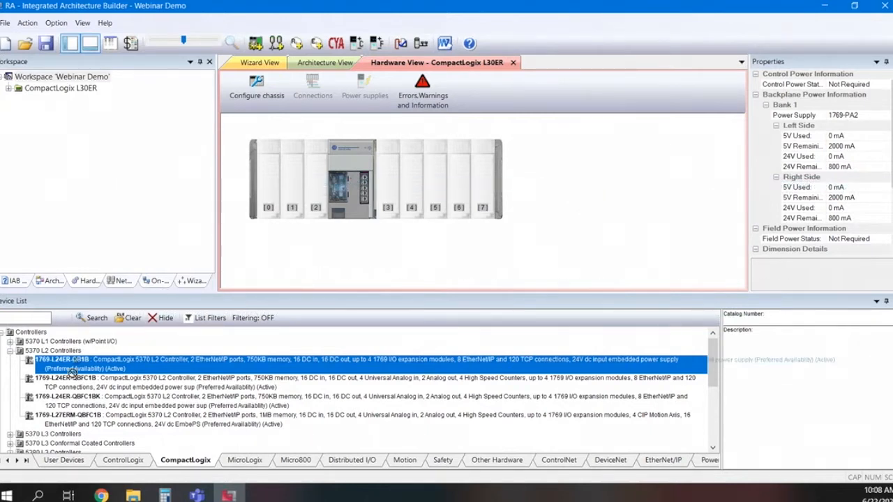
left_click(8, 351)
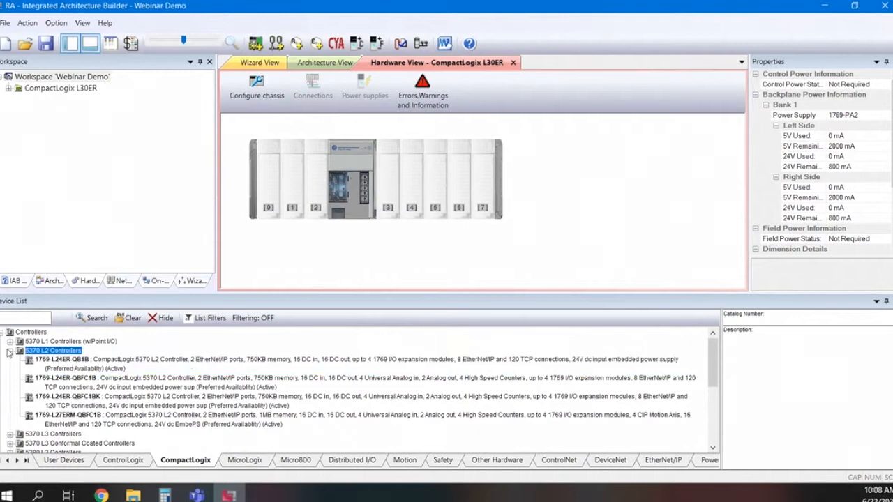
left_click(10, 351)
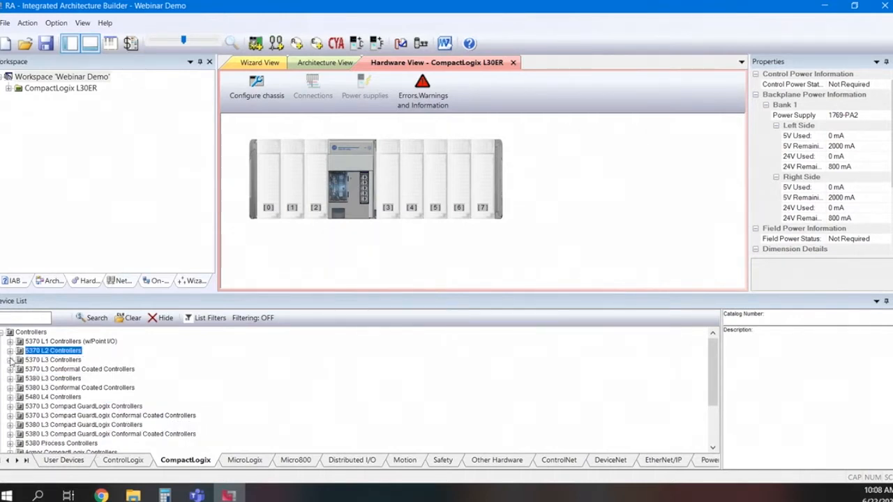
Place the 1769-L30ER controller from the 5370 L3 family in slot 0 of the chassis
left_click(10, 360)
left_click(53, 360)
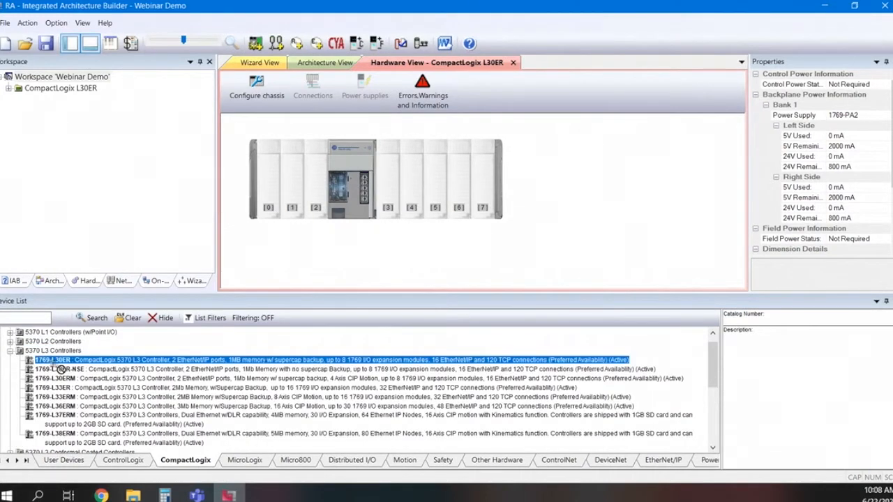
left_click_drag(61, 368, 297, 187)
left_click_drag(297, 189, 269, 187)
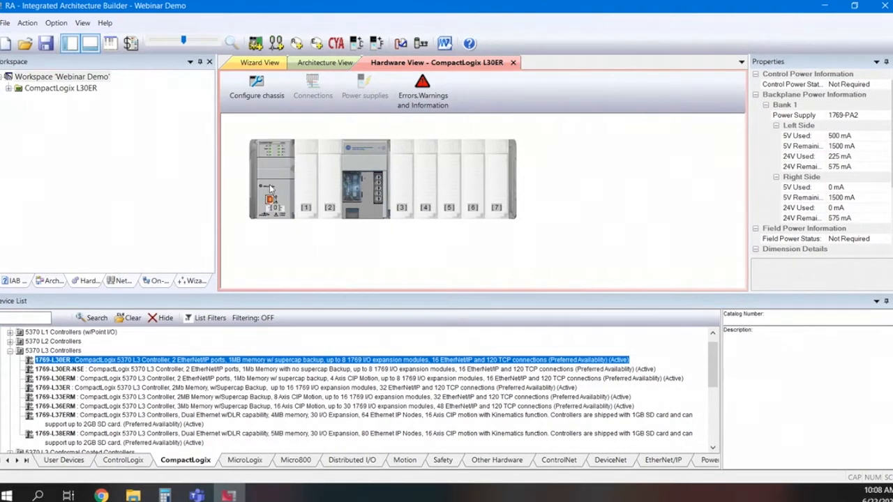
left_click(10, 351)
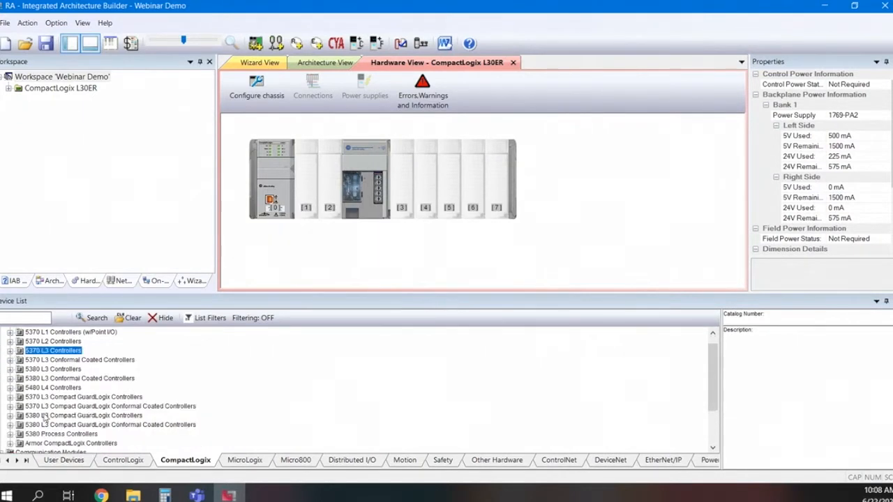
Try to place the 5069-IB16 digital input module in an empty slot between the controller and the power supply
scroll(44, 417, "down", 2)
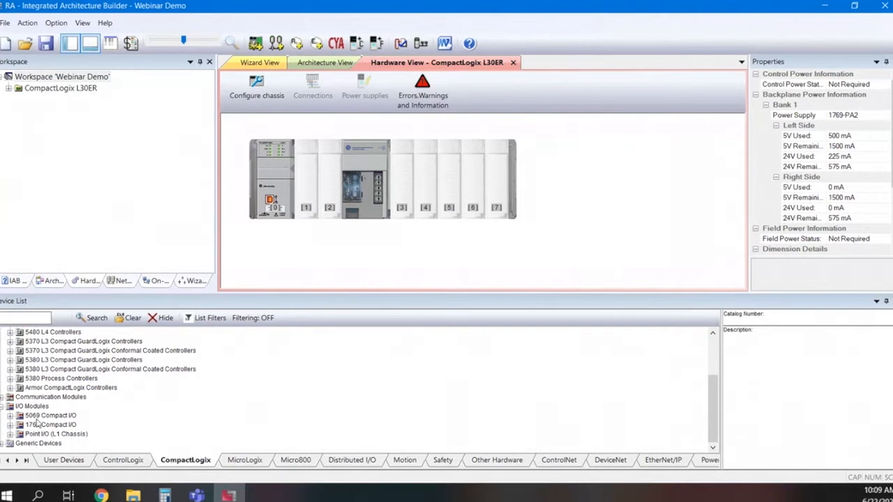
left_click(10, 416)
left_click(20, 425)
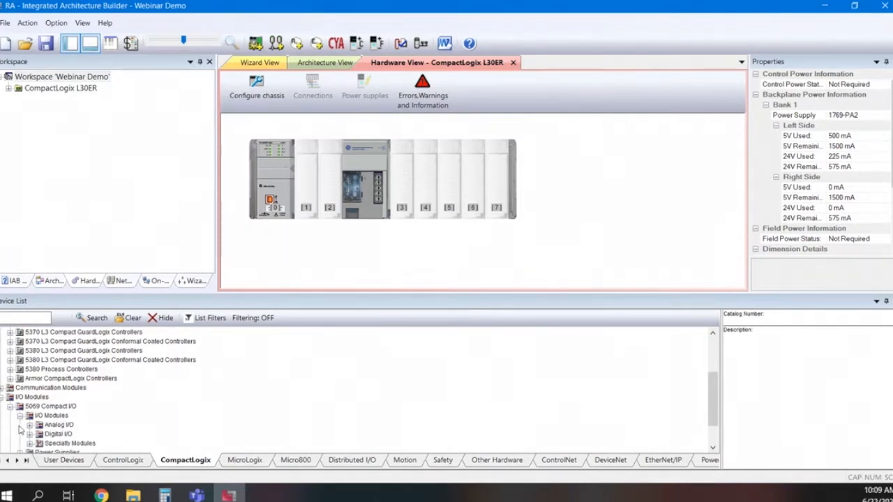
left_click(29, 434)
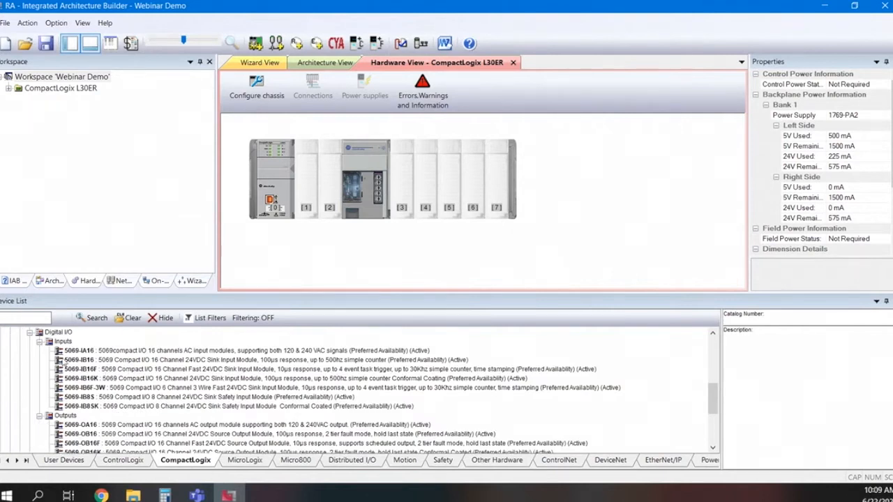
left_click_drag(79, 360, 321, 185)
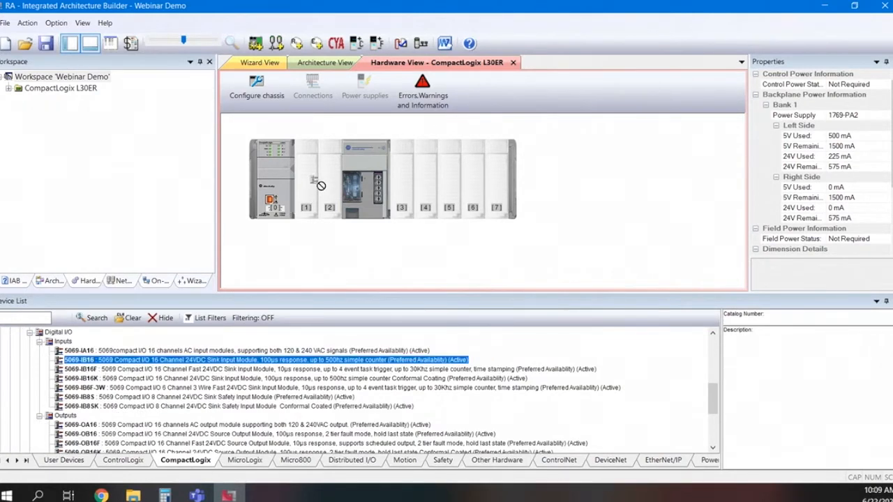
left_click_drag(321, 186, 76, 363)
left_click(30, 333)
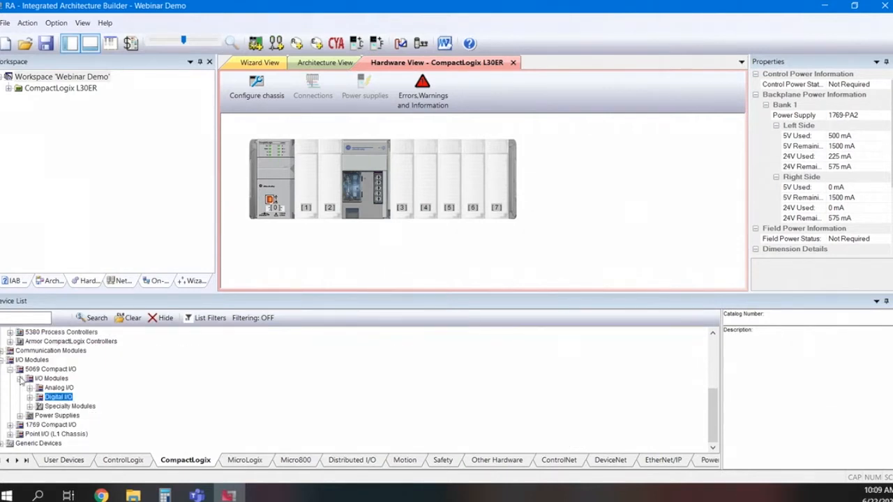
left_click(20, 370)
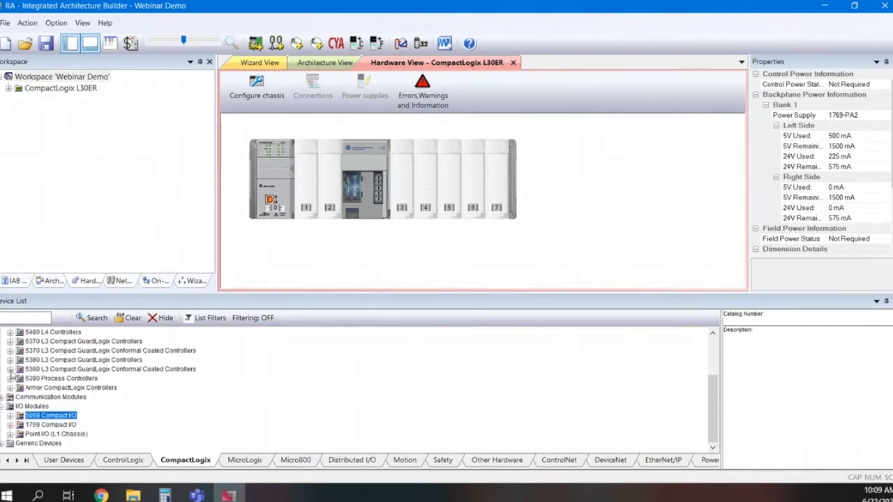
Place 1769-IQ16 digital input modules from the 1769 Compact I/O family in slots 1, 2 and 3 of the chassis
left_click(9, 425)
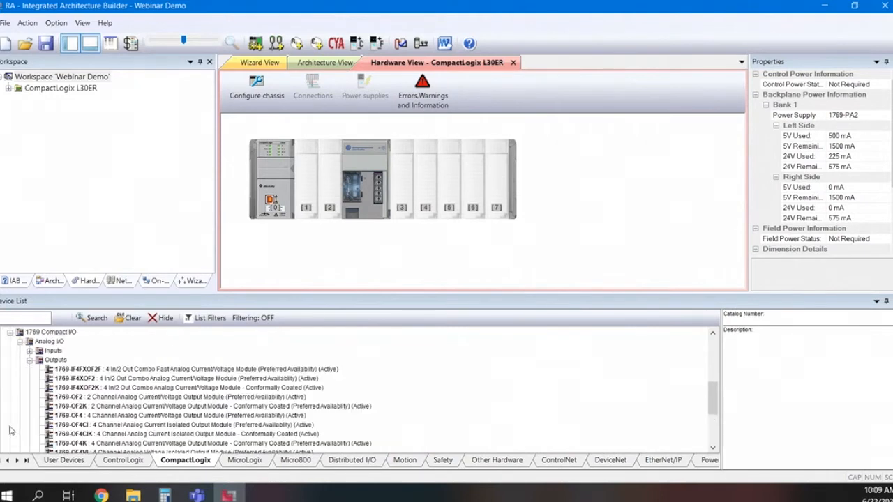
left_click(30, 361)
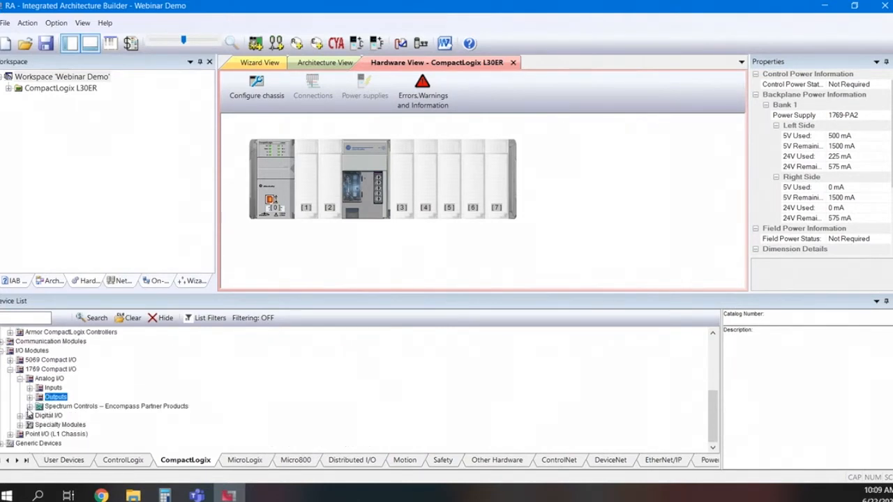
left_click(20, 416)
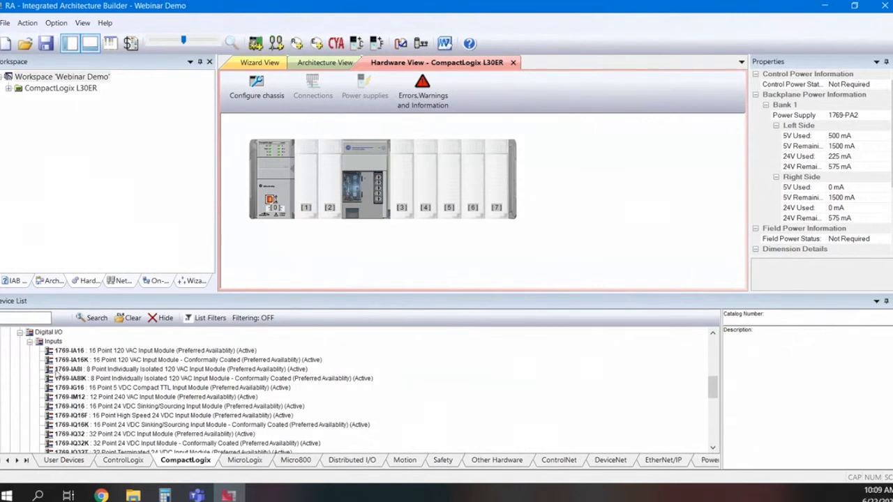
left_click_drag(75, 405, 304, 180)
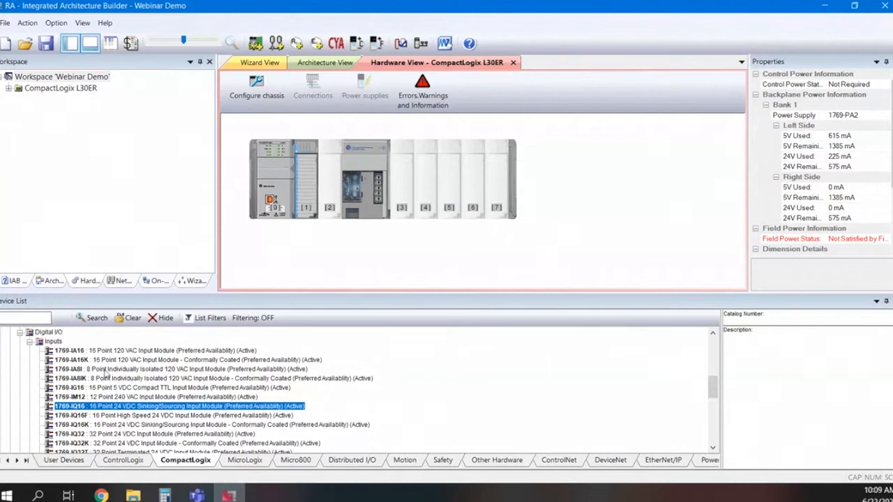
left_click_drag(73, 410, 330, 193)
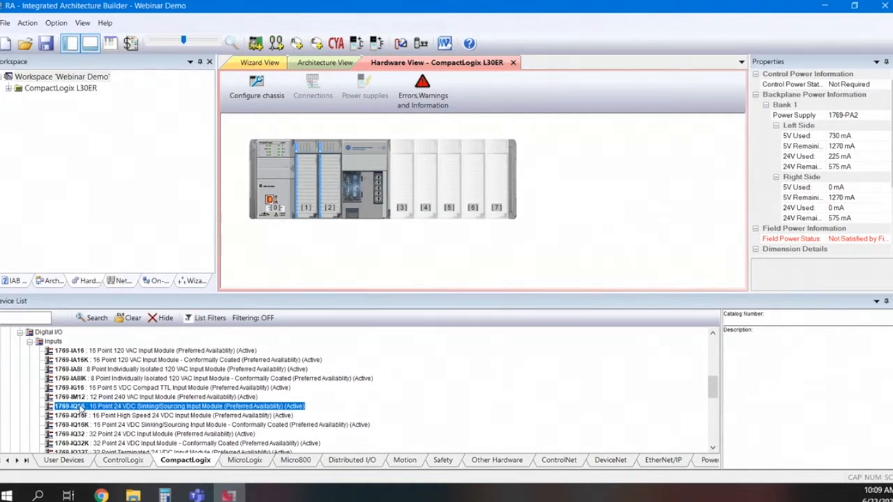
left_click_drag(80, 408, 402, 189)
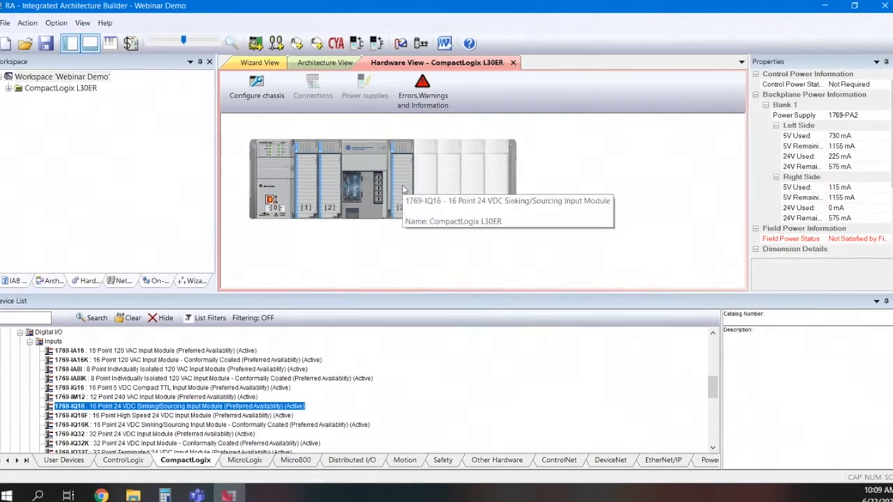
Remove the 1769-IQ16 modules from slots 3 and 2
right_click(403, 189)
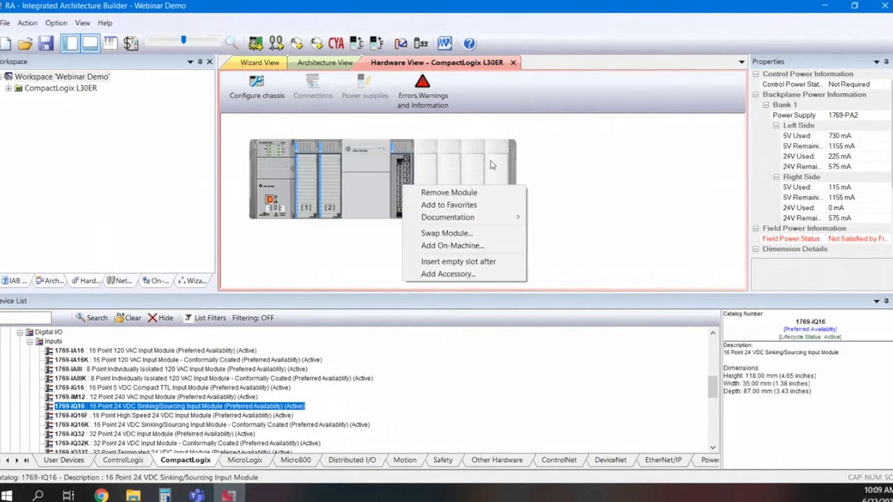
left_click(452, 193)
left_click(408, 276)
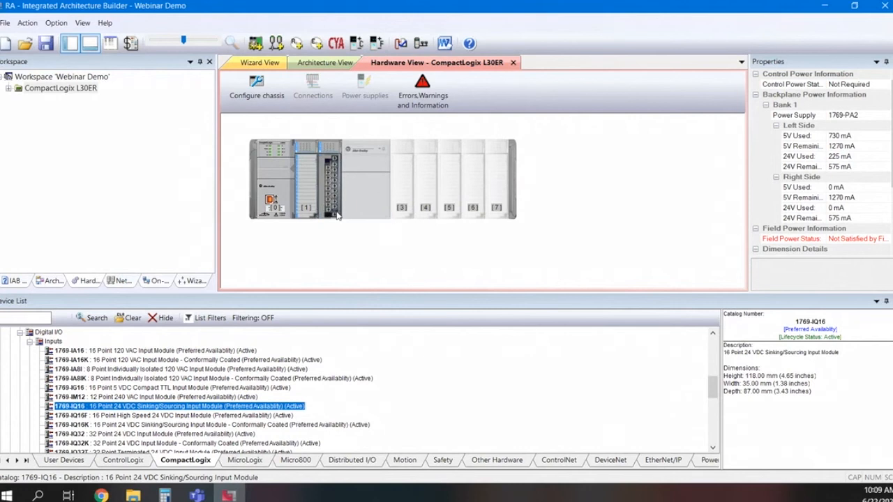
right_click(331, 207)
left_click(352, 206)
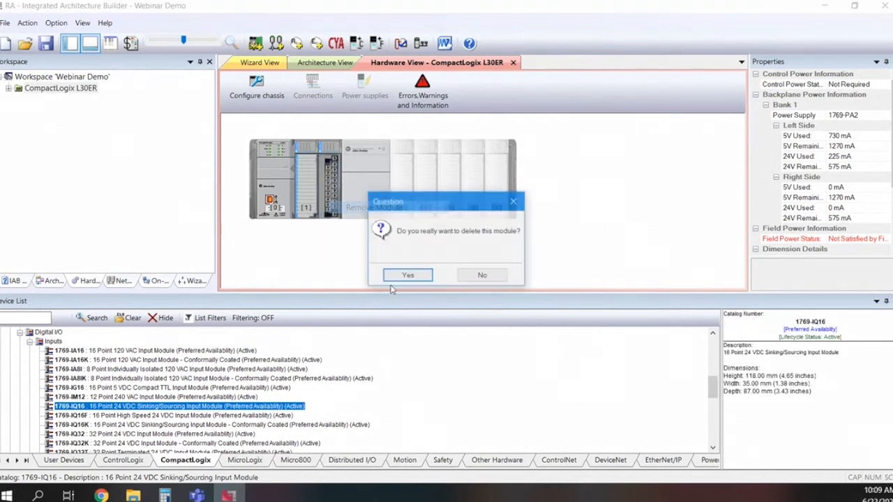
left_click(408, 273)
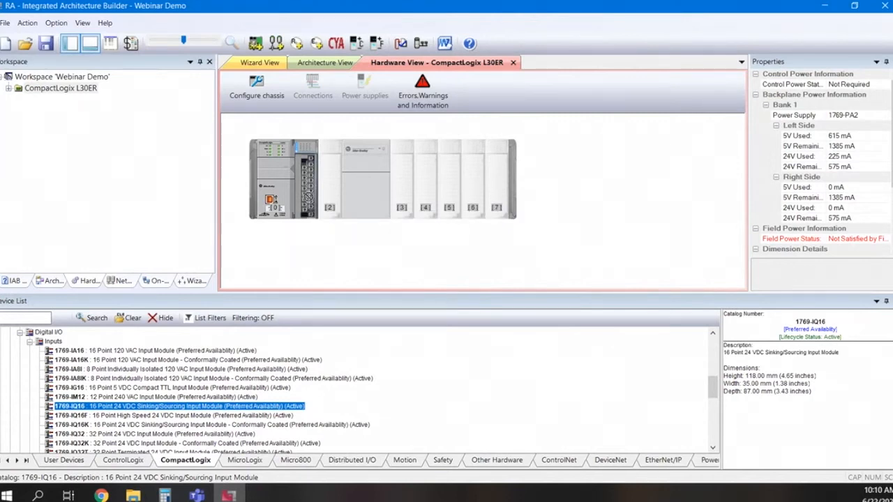
Copy the 1769-IQ16 module in slot 1 into slots 2 through 6
left_click(328, 197)
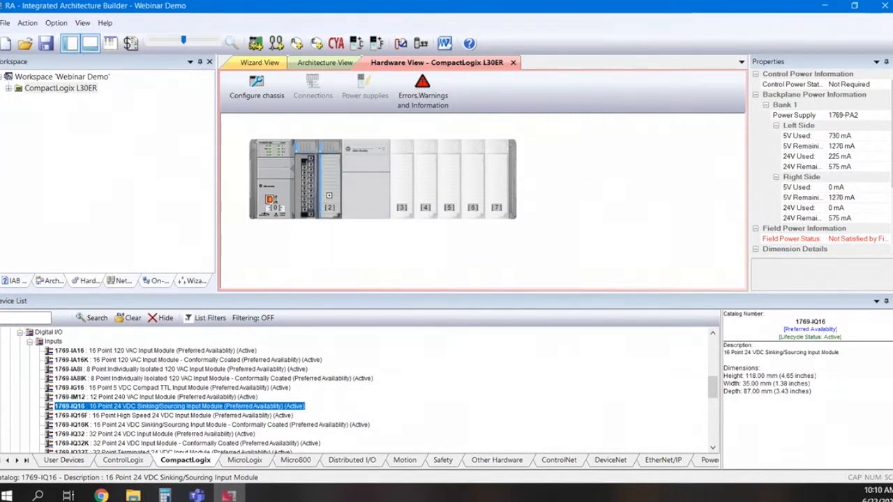
left_click_drag(404, 191, 411, 192)
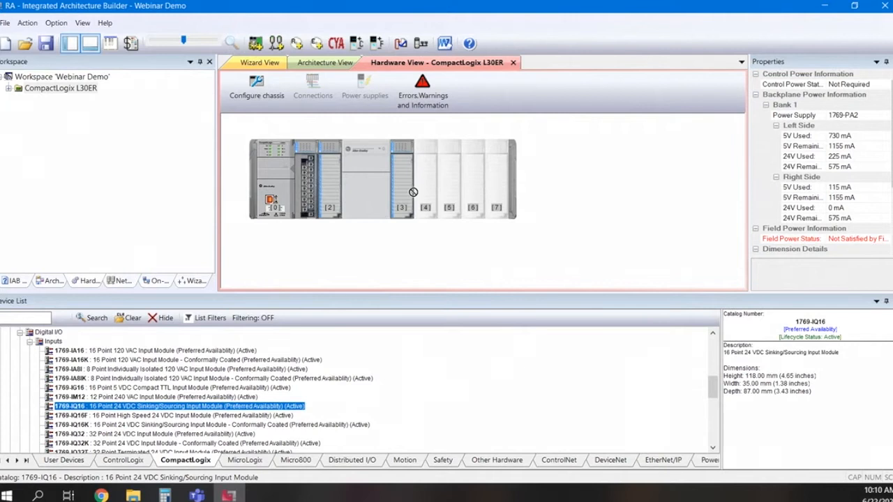
left_click(421, 190)
left_click(445, 188)
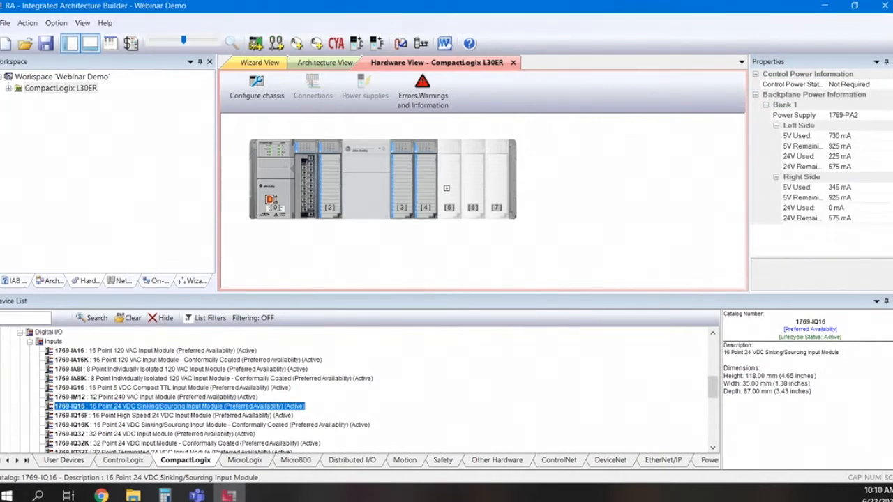
left_click(472, 192)
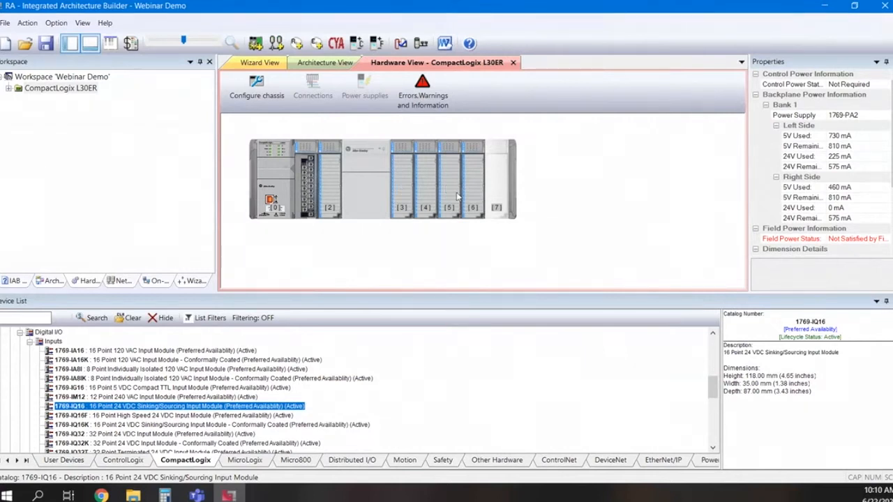
Remove the 1769-IQ16 module from slot 6
right_click(476, 190)
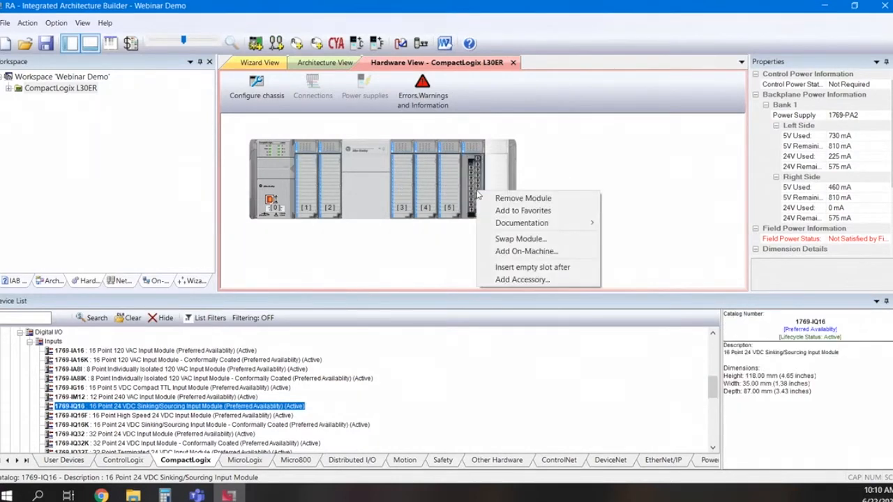
left_click(489, 199)
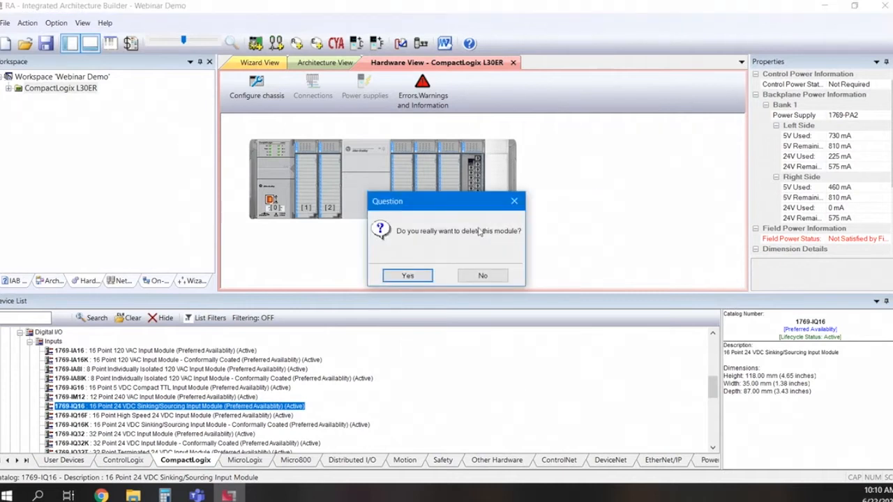
left_click(405, 276)
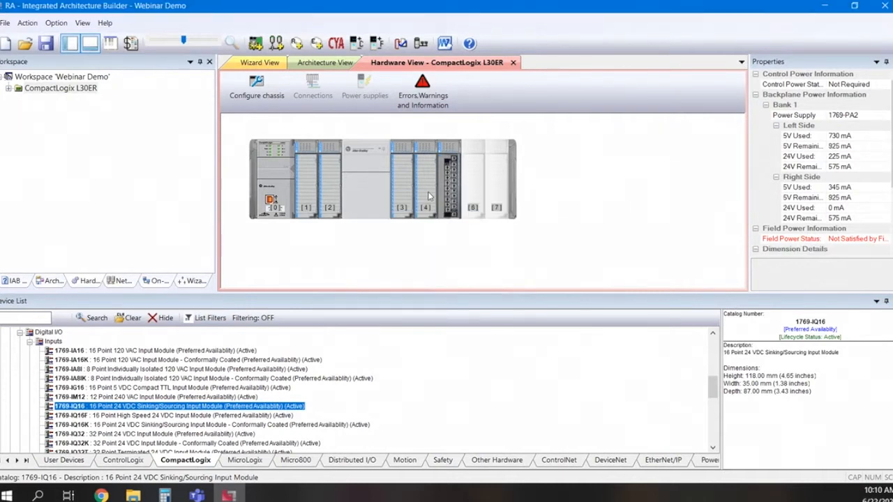
Remove the 1769-IQ16 module from slot 4 and move the slot 5 module into its place
right_click(425, 196)
left_click(450, 199)
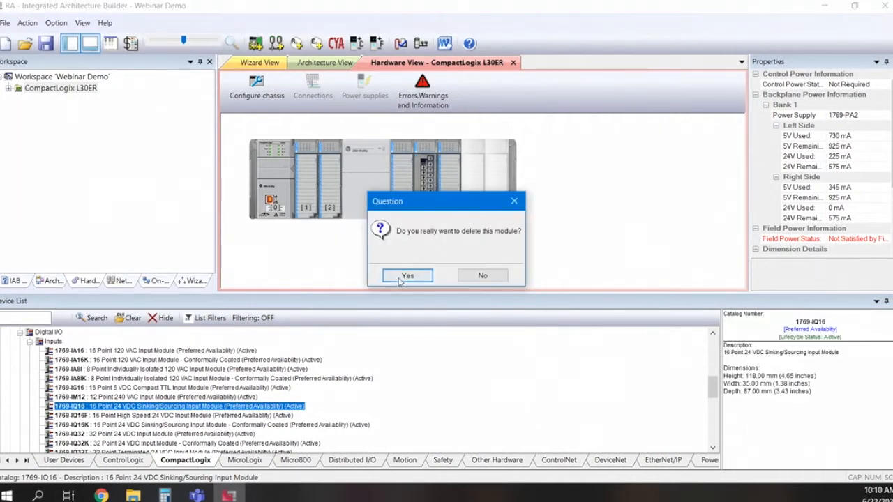
left_click(404, 276)
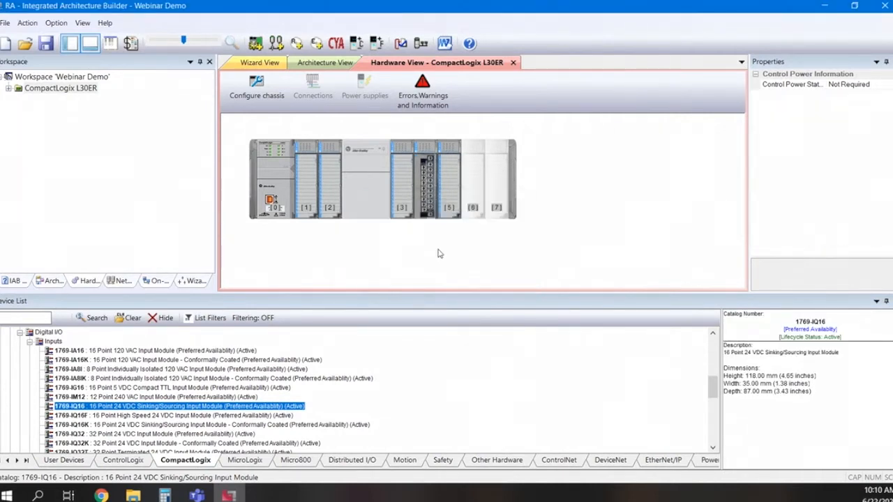
right_click(447, 196)
left_click(395, 272)
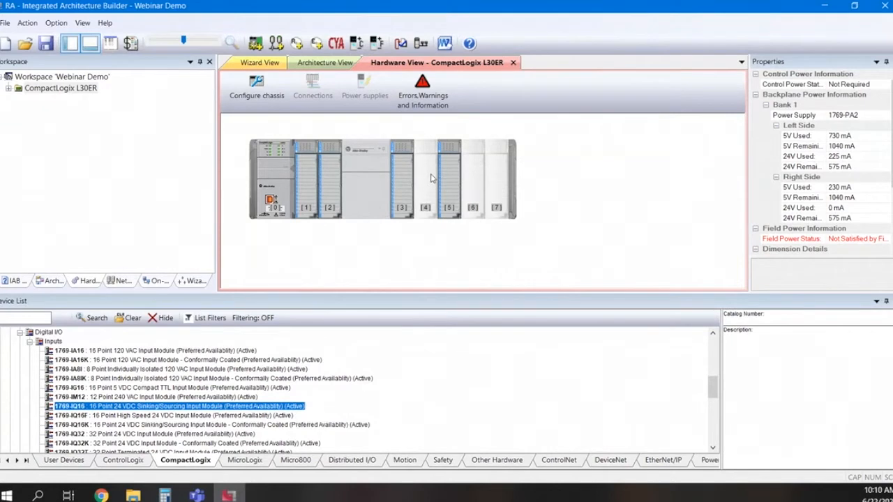
left_click(447, 159)
left_click_drag(447, 162, 428, 162)
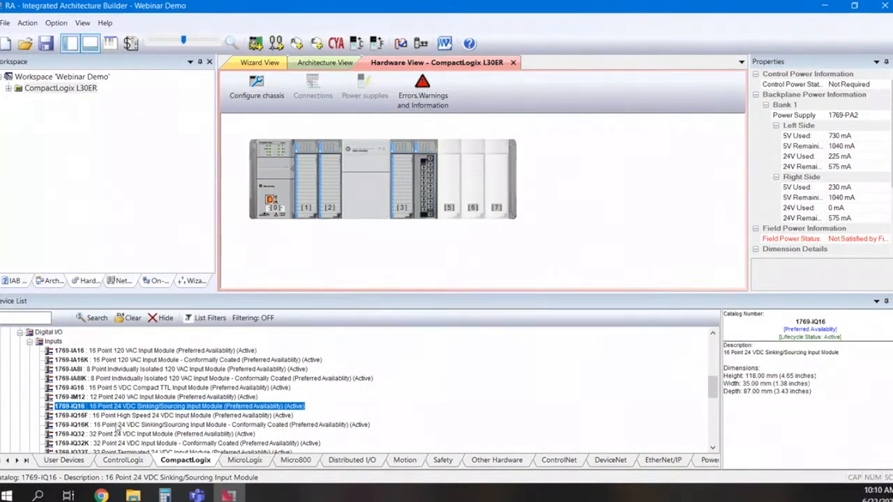
Place the 1769-OB16 digital output module from the 1769 digital outputs in slot 5
scroll(90, 434, "down", 3)
scroll(90, 434, "down", 2)
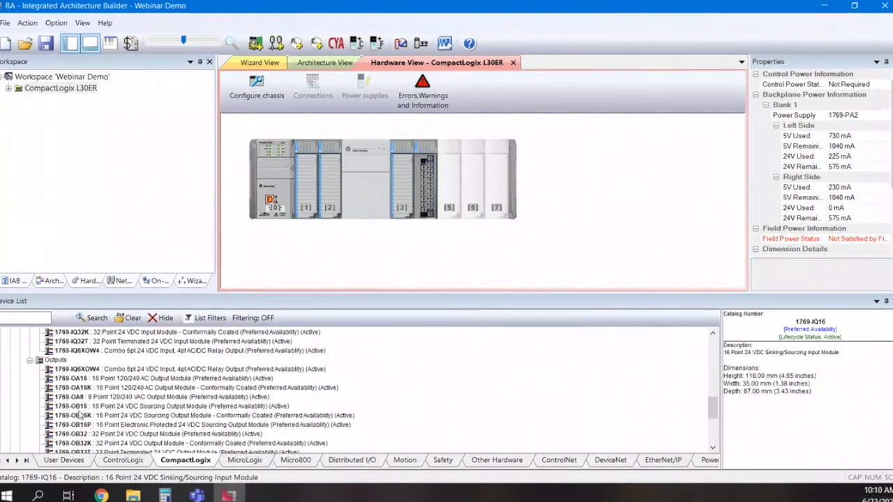
left_click_drag(79, 407, 448, 197)
Place 1769-OW16 relay output modules in slots 6 and 7
scroll(84, 407, "down", 4)
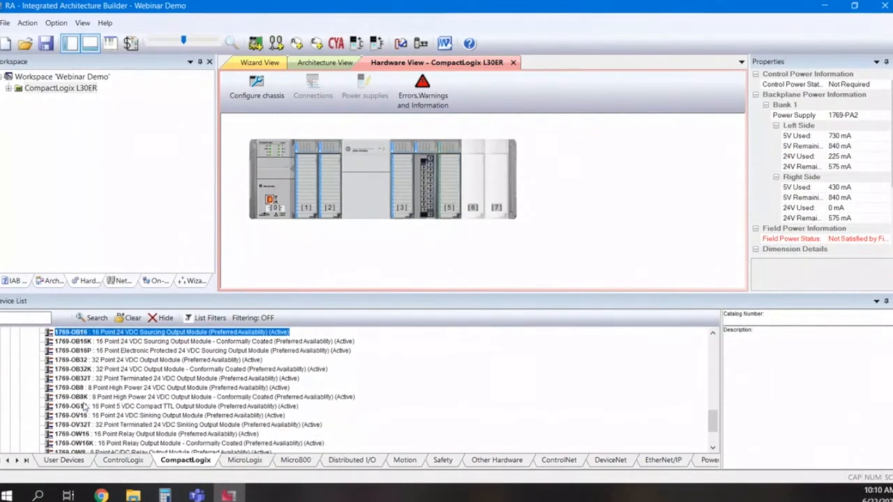
left_click_drag(77, 397, 485, 202)
left_click_drag(74, 399, 507, 170)
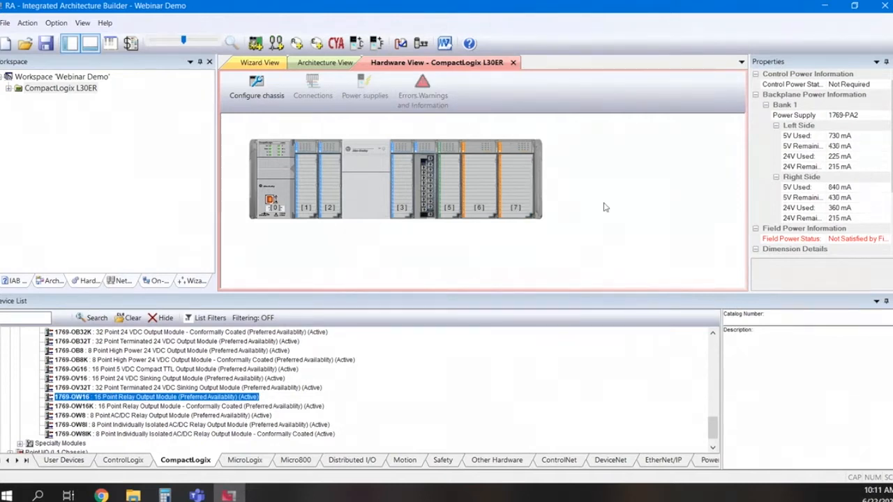
Insert an empty slot after the module in slot 7 and place a 1769-OW16 relay output module in it
right_click(523, 197)
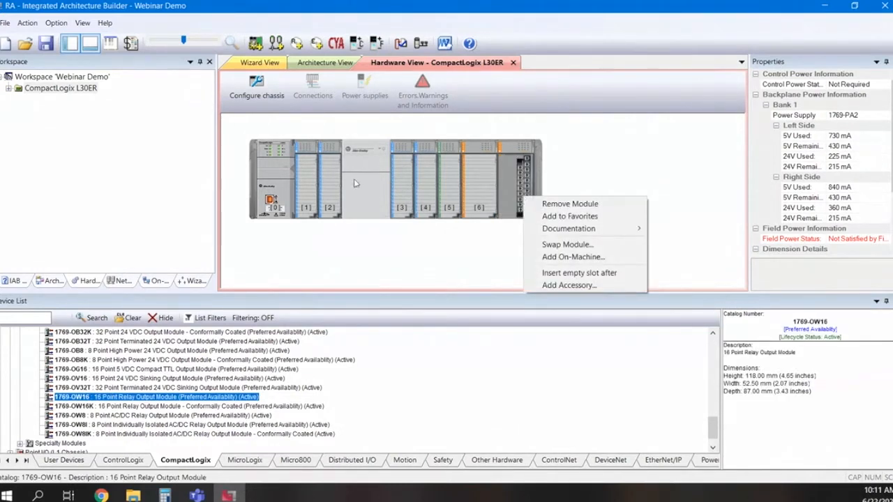
left_click(473, 260)
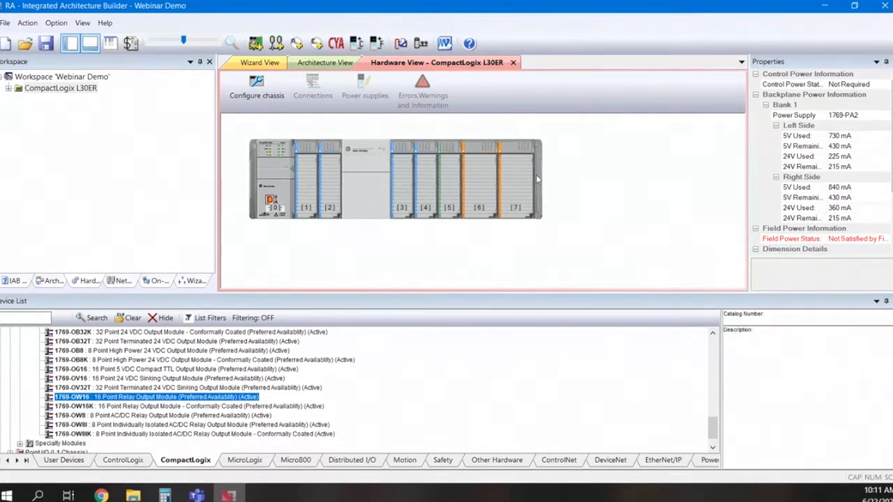
right_click(524, 186)
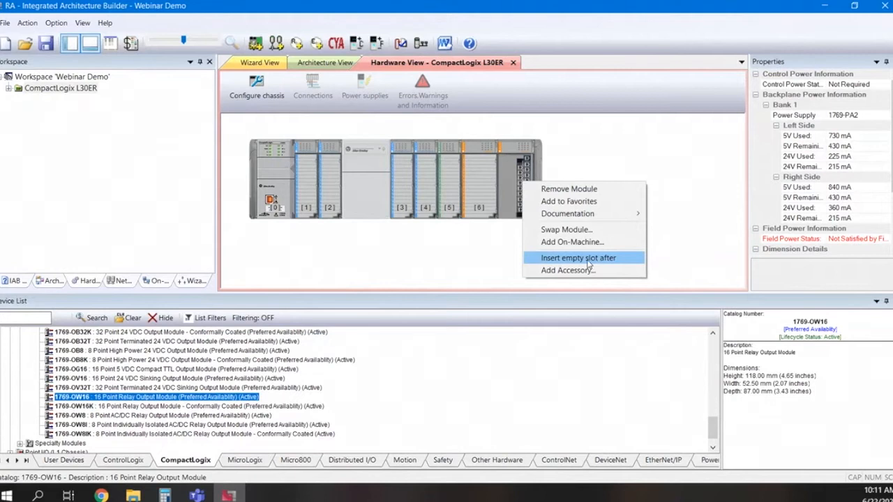
left_click(588, 258)
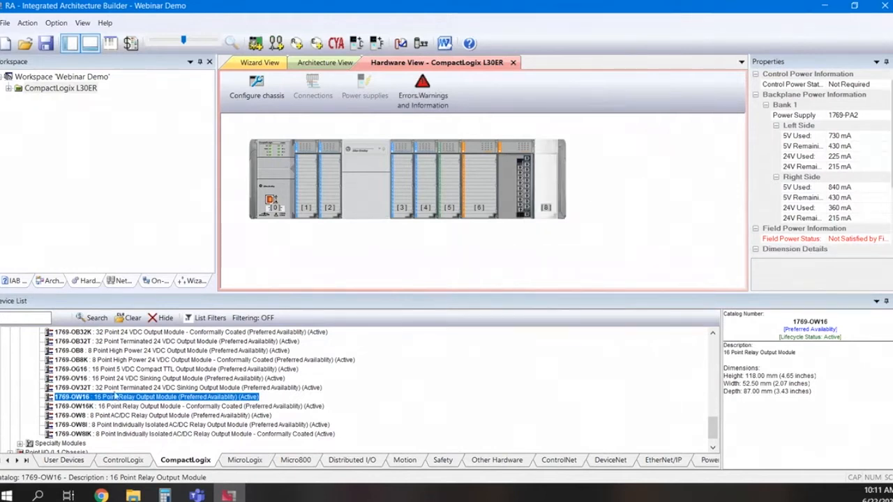
left_click_drag(87, 397, 548, 203)
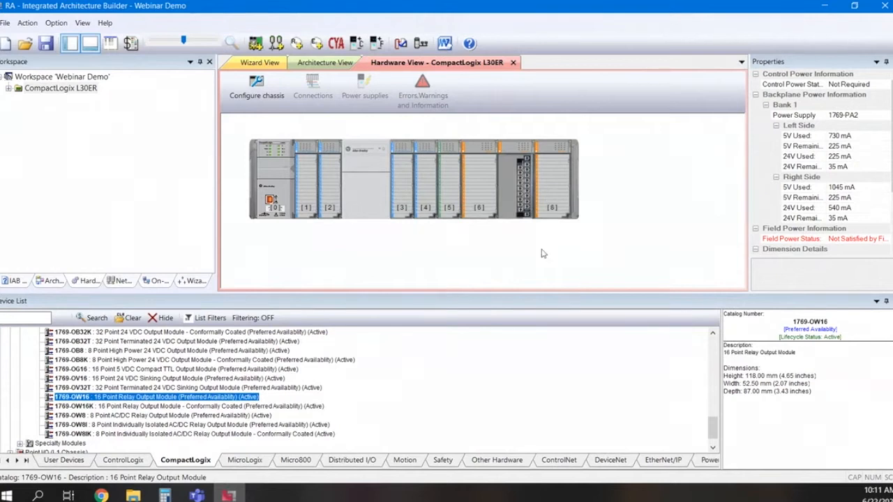
Replace the 1769-OB16 module in slot 5 with a copy of the 1769-OW16 relay output module from slot 6
right_click(555, 205)
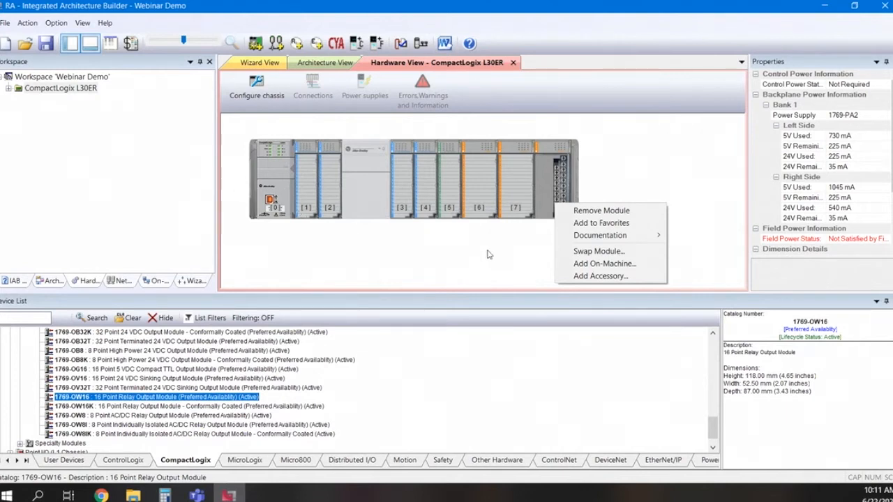
left_click(454, 187)
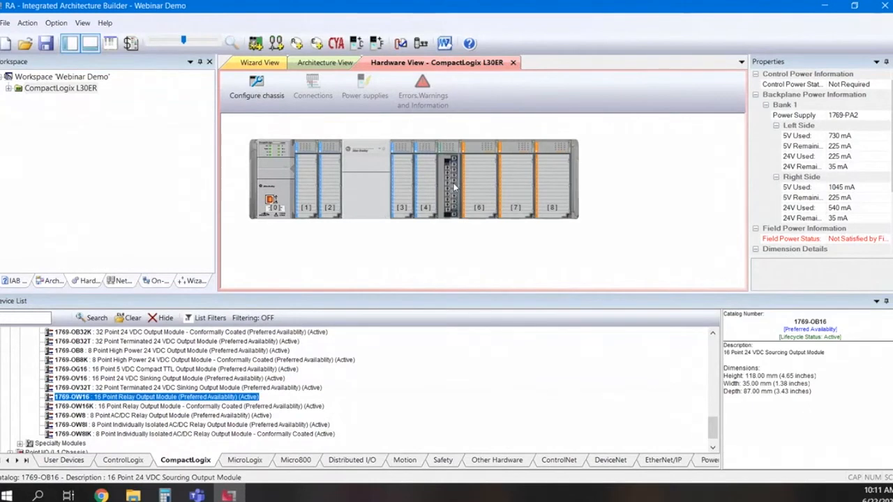
right_click(454, 185)
left_click(463, 190)
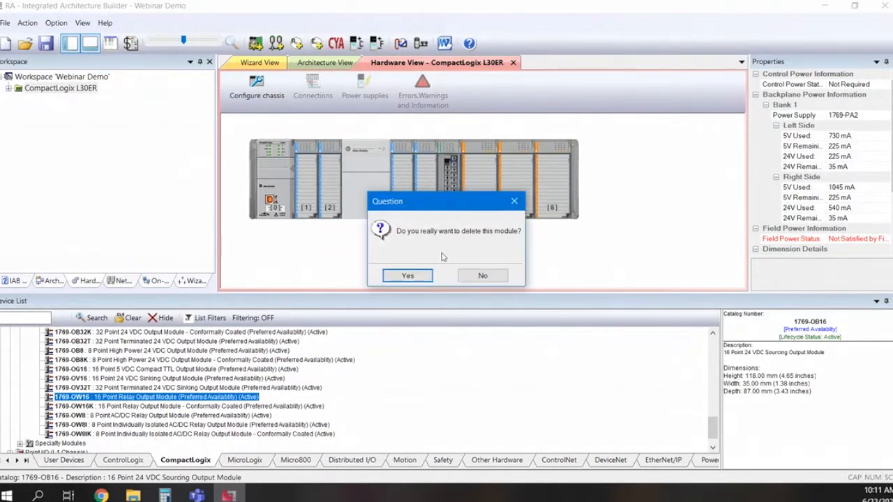
left_click(409, 274)
left_click_drag(471, 185, 447, 179)
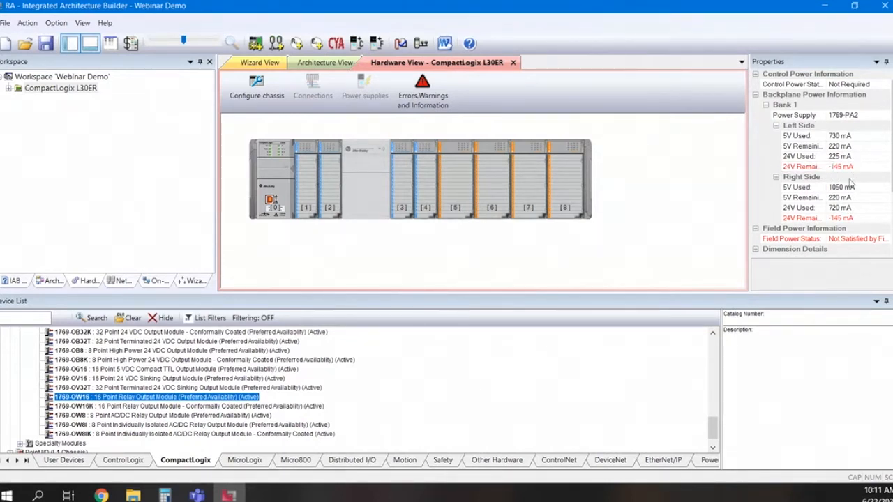
Change the 1769 chassis Bank#1 power supply to 1769-PA4 and review the hardware's bill of material
right_click(361, 190)
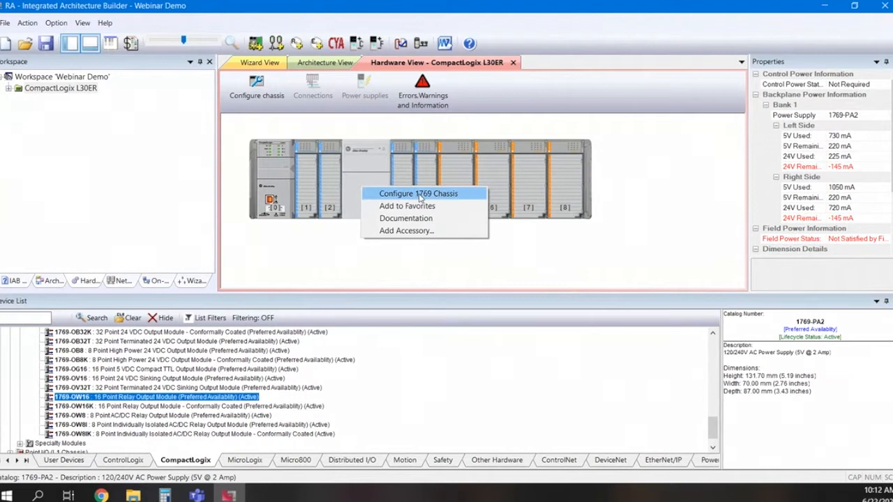
left_click(419, 195)
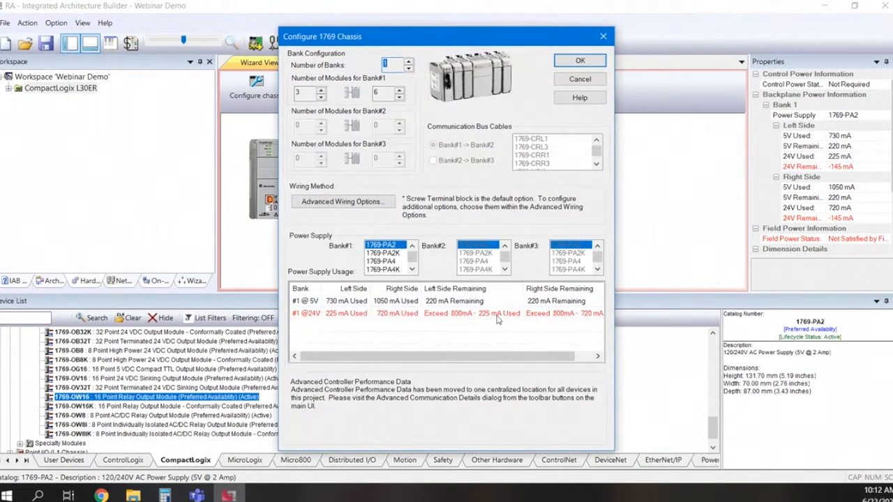
left_click(390, 261)
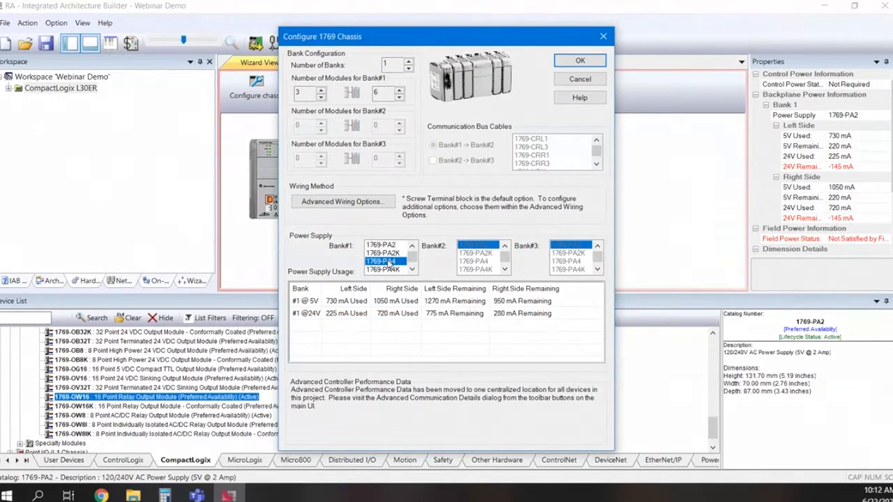
left_click(581, 62)
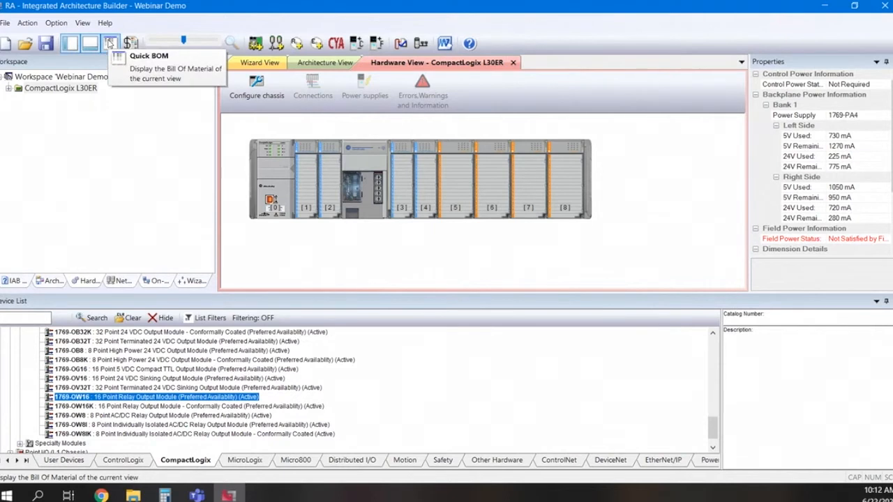
left_click(110, 44)
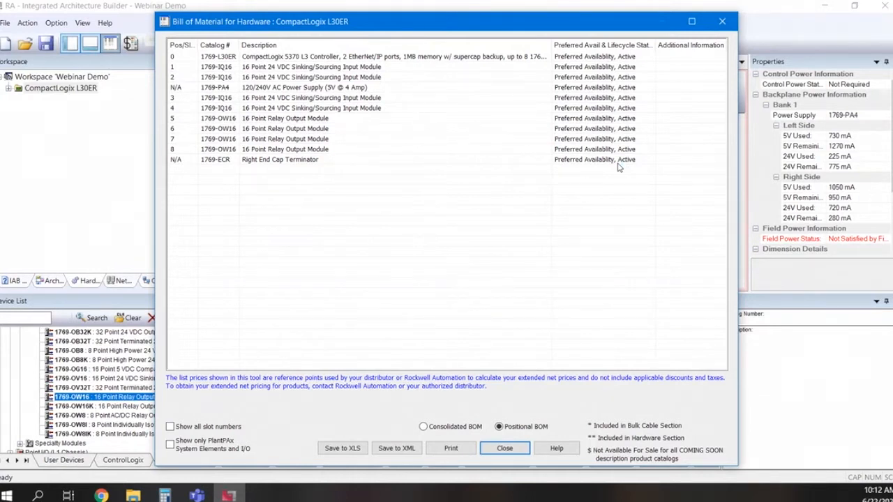
left_click(498, 450)
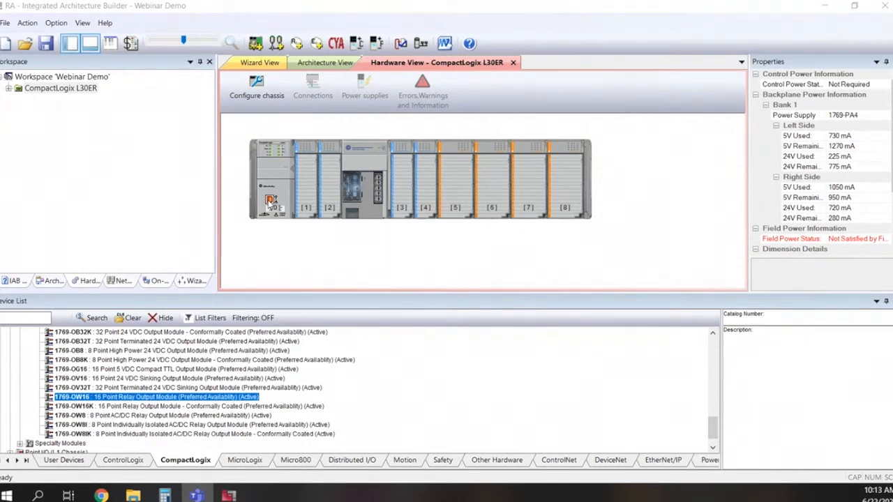
Add a POINT I/O chassis to the workspace as new hardware, keeping the default name
left_click(26, 23)
left_click(37, 42)
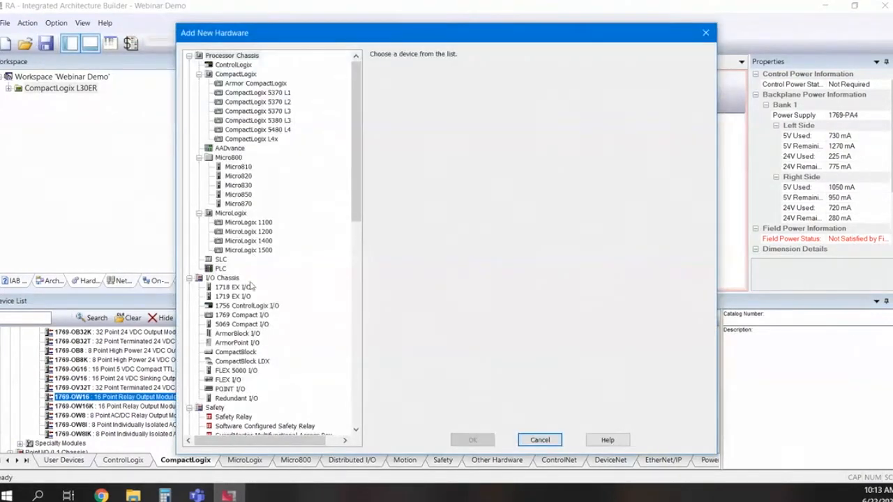
left_click(231, 390)
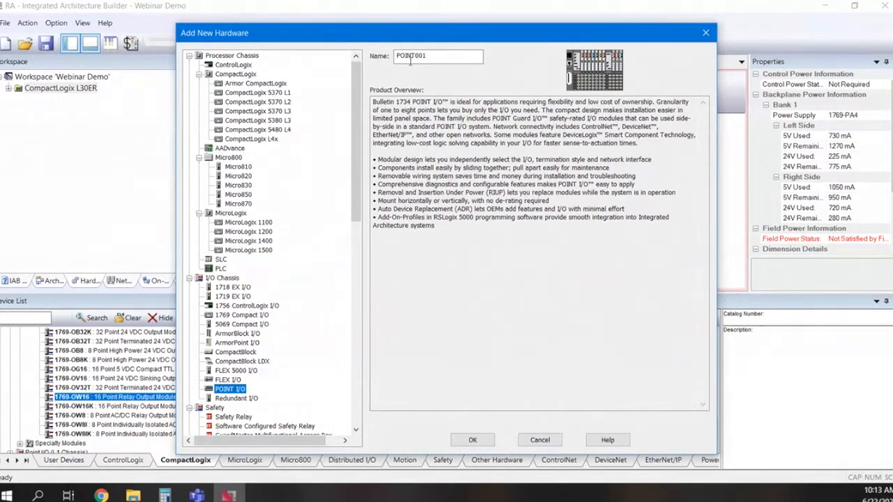
left_click(472, 441)
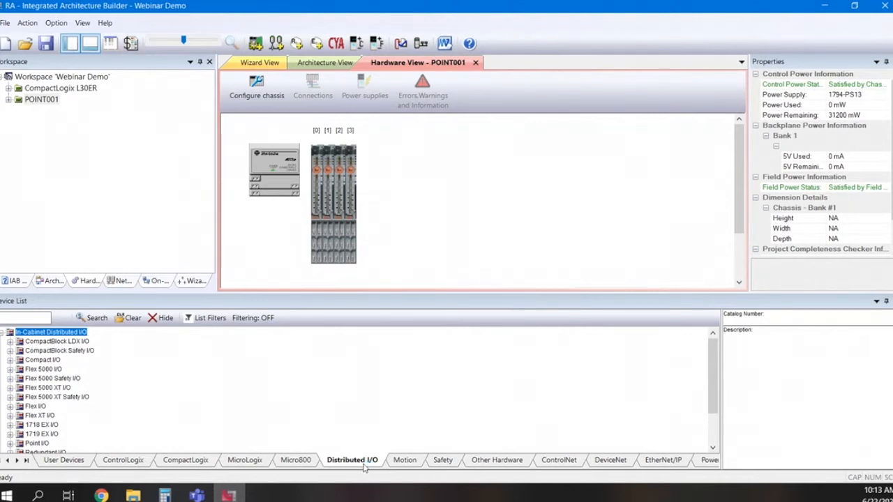
Place the 1734-AENTR 2-port EtherNet/IP adapter from the Point I/O communication adapters in slot 0
scroll(39, 411, "down", 2)
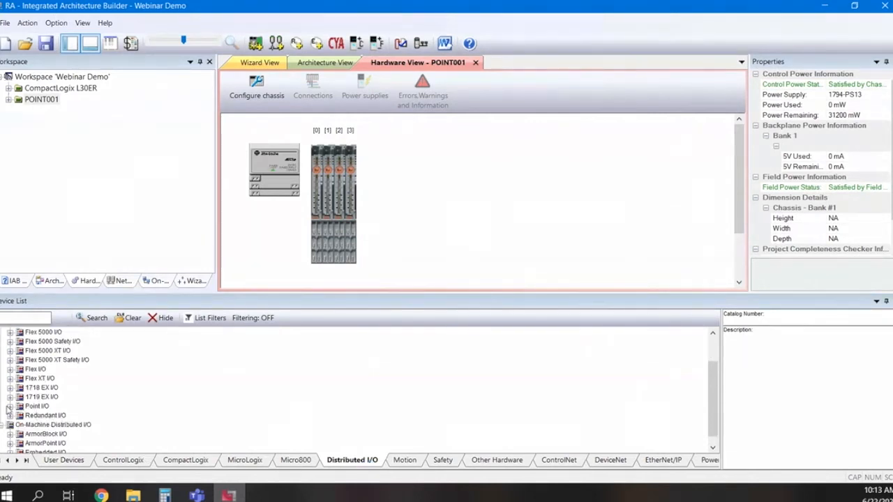
left_click(10, 405)
left_click(21, 419)
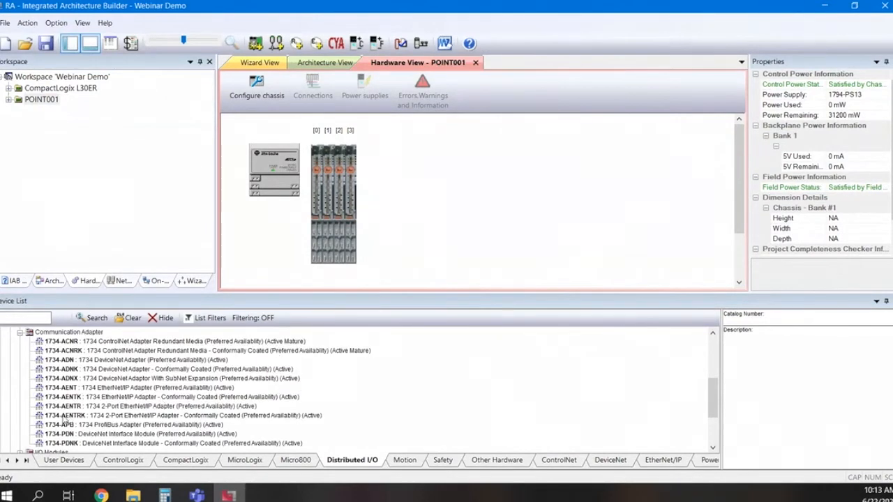
left_click_drag(69, 410, 315, 210)
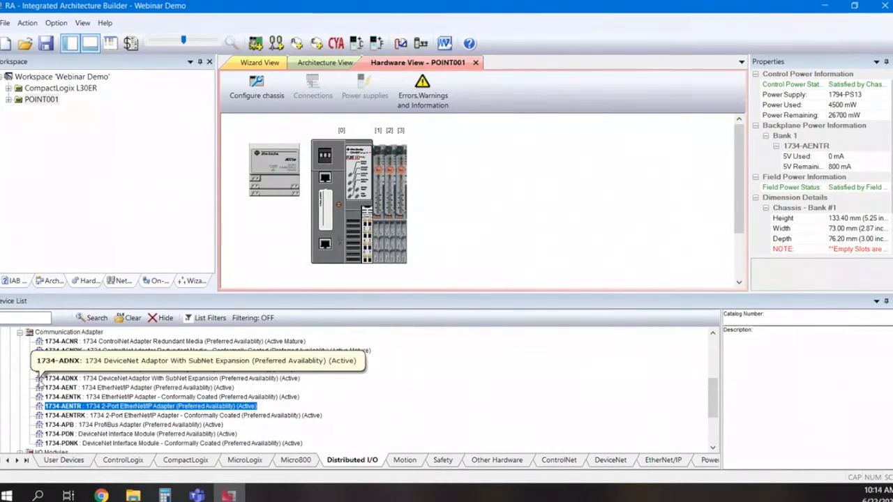
Place 1734-IB8 8-point sink input modules from the Point I/O digital inputs in slots 1 and 2
scroll(28, 390, "down", 3)
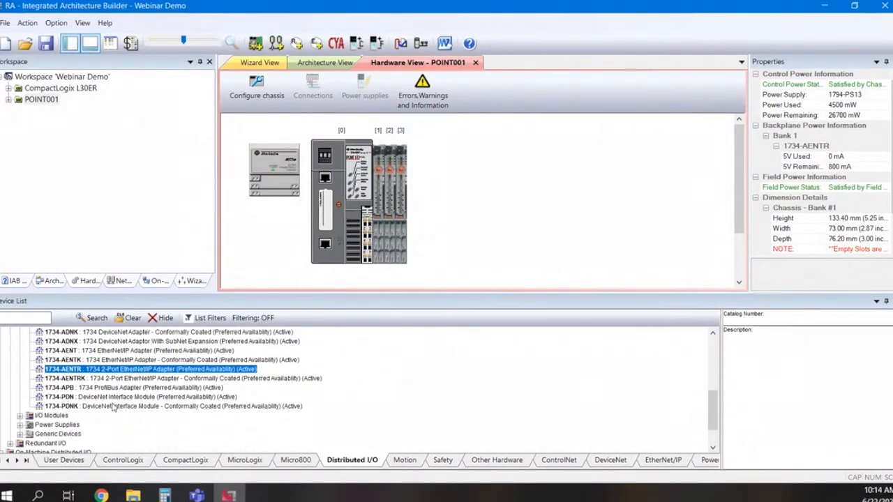
left_click(20, 379)
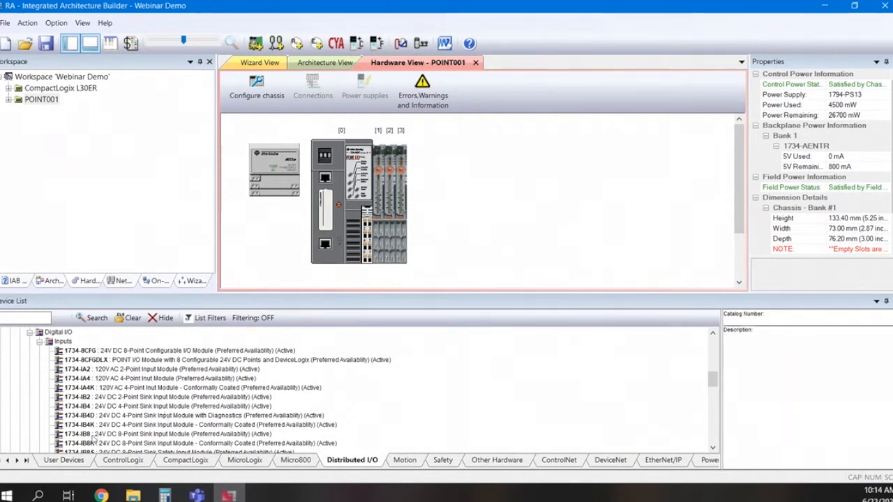
left_click_drag(89, 436, 382, 209)
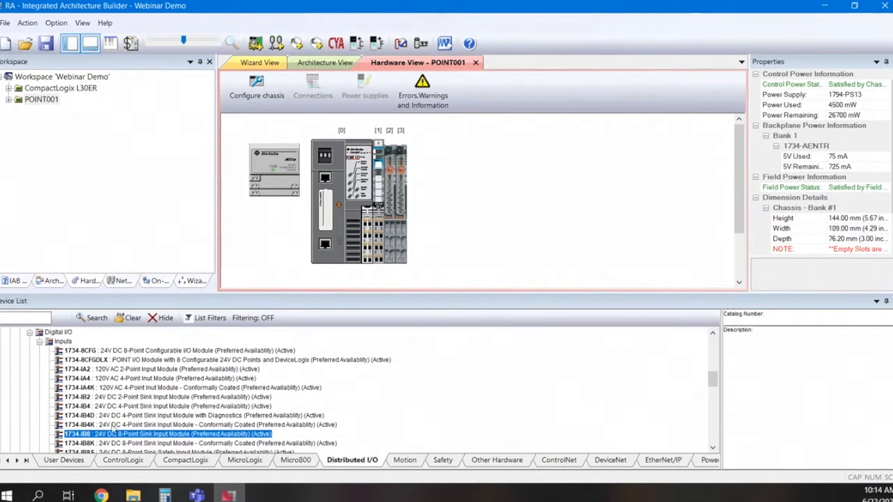
left_click_drag(94, 438, 395, 209)
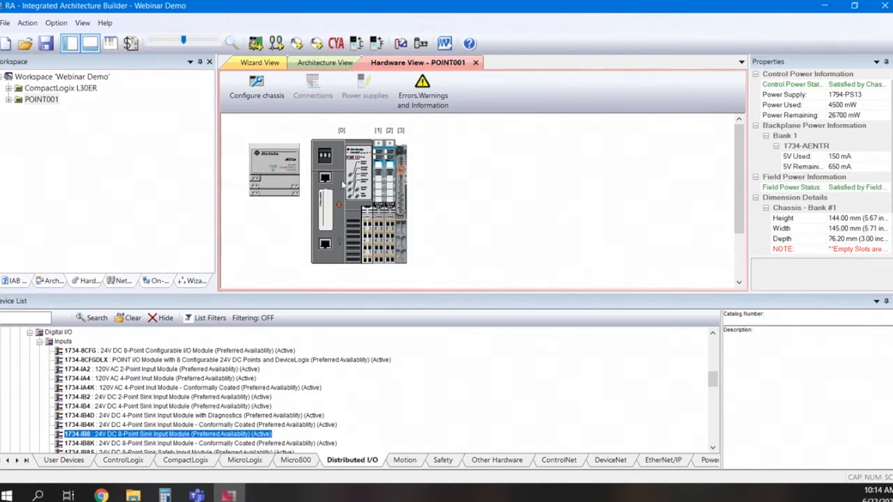
Configure the 1734 chassis with 7 modules in Bank #1 and no included power supply
right_click(377, 192)
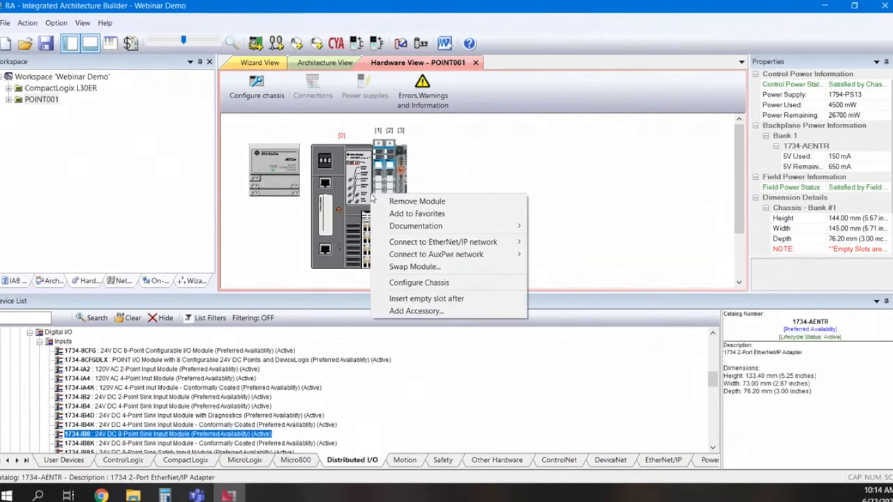
left_click(417, 283)
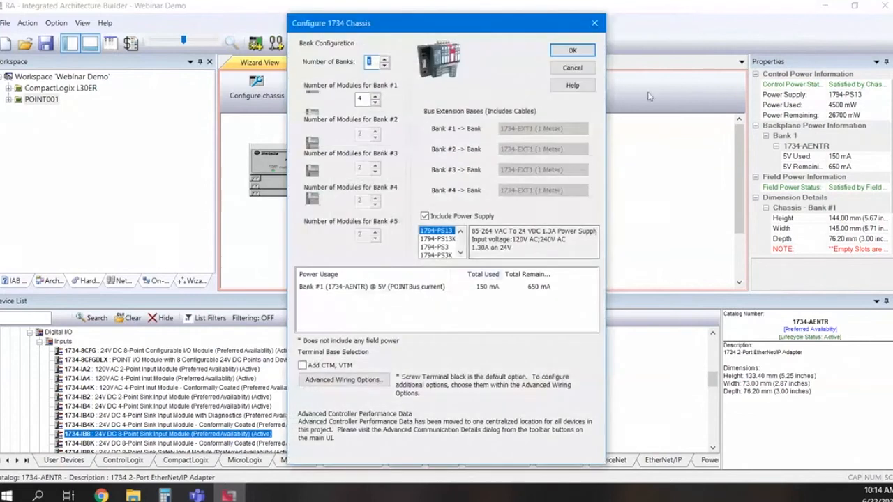
left_click(376, 98)
left_click(375, 98)
left_click(375, 98)
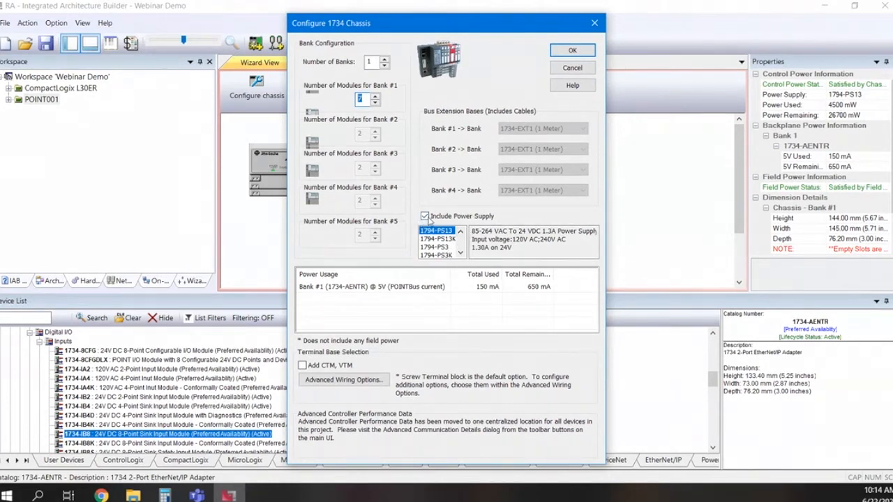
left_click(572, 50)
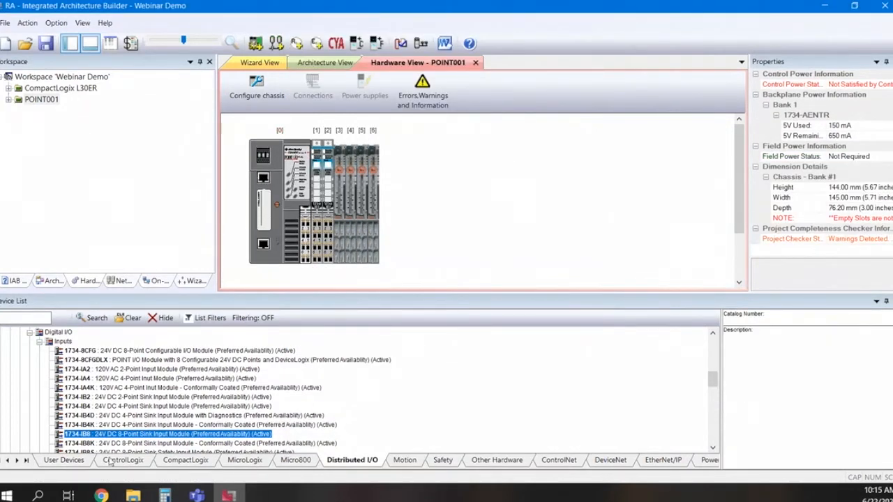
Place a 1734-IB8 input module in slot 3 and a 1734-OB8 output module in slot 4
left_click_drag(82, 438, 340, 208)
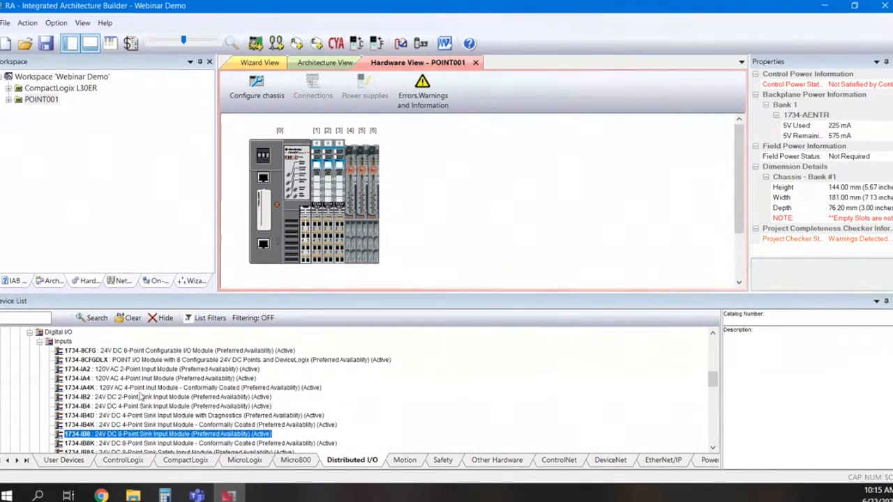
scroll(71, 419, "down", 4)
scroll(70, 417, "down", 4)
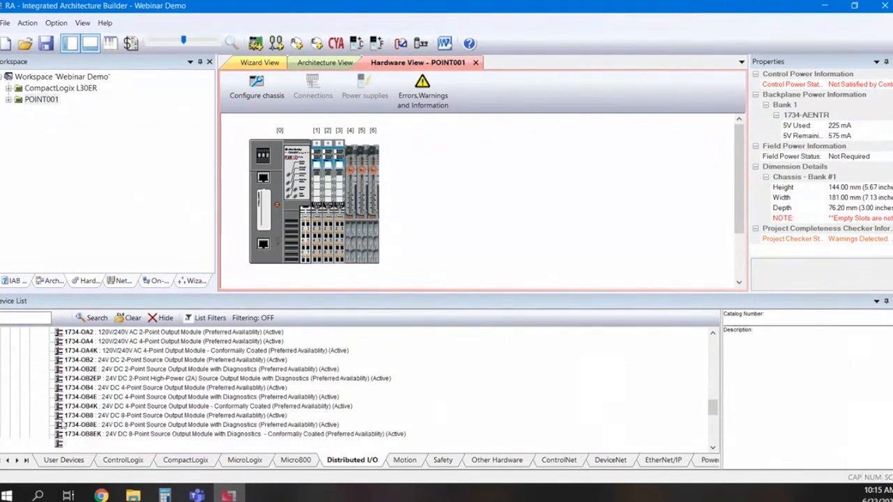
left_click_drag(82, 416, 362, 198)
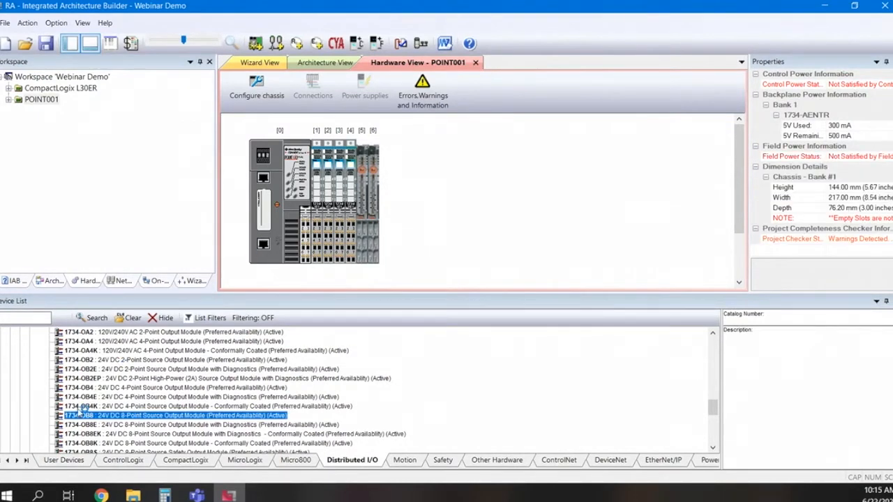
Place the 1734-IA4 120V AC 4-point input module in slot 5
scroll(79, 412, "down", 4)
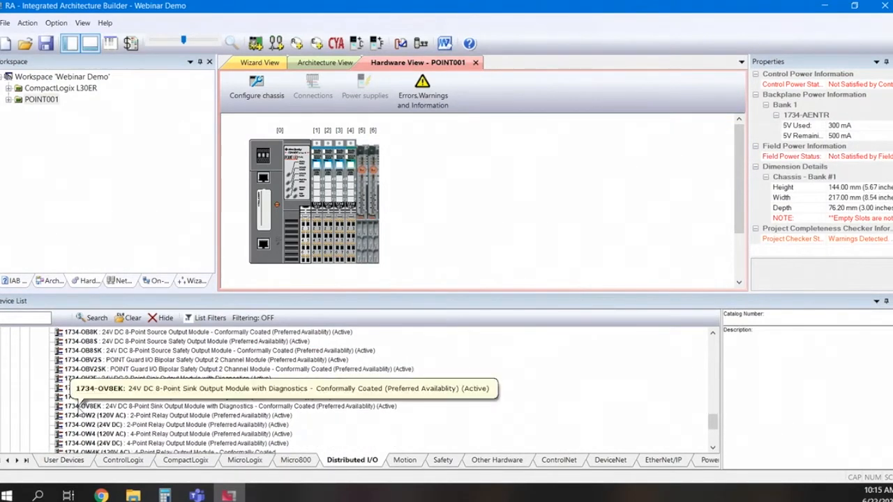
scroll(81, 412, "up", 5)
scroll(80, 412, "up", 6)
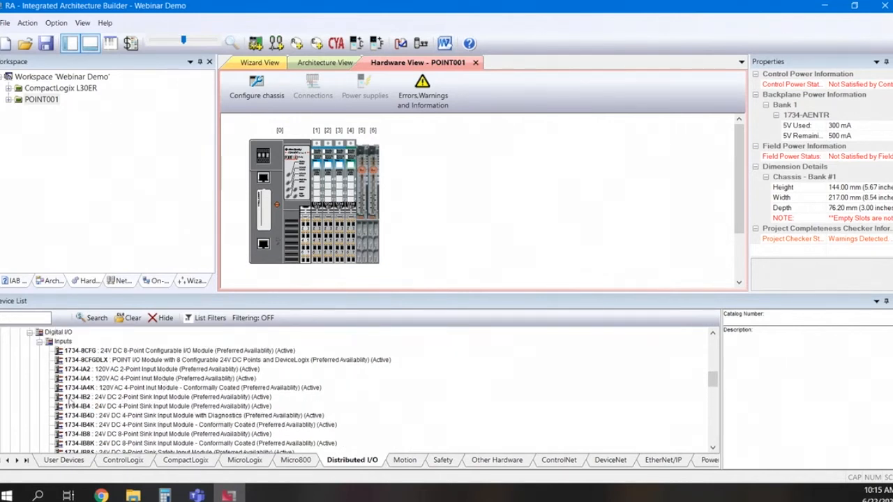
left_click(86, 379)
left_click_drag(86, 379, 360, 216)
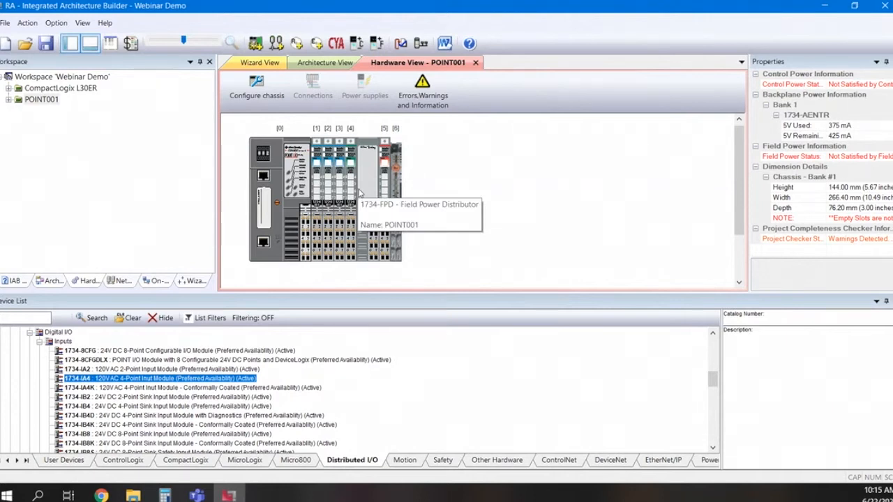
Place the 1734-OB4 24V DC 4-point source output module from the digital outputs in slot 6
scroll(65, 434, "down", 2)
scroll(65, 434, "down", 2)
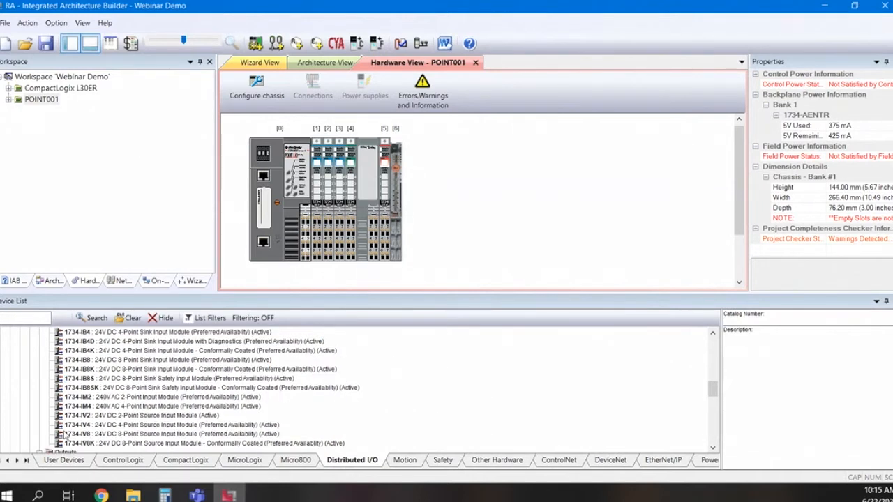
scroll(106, 434, "down", 3)
scroll(106, 434, "down", 4)
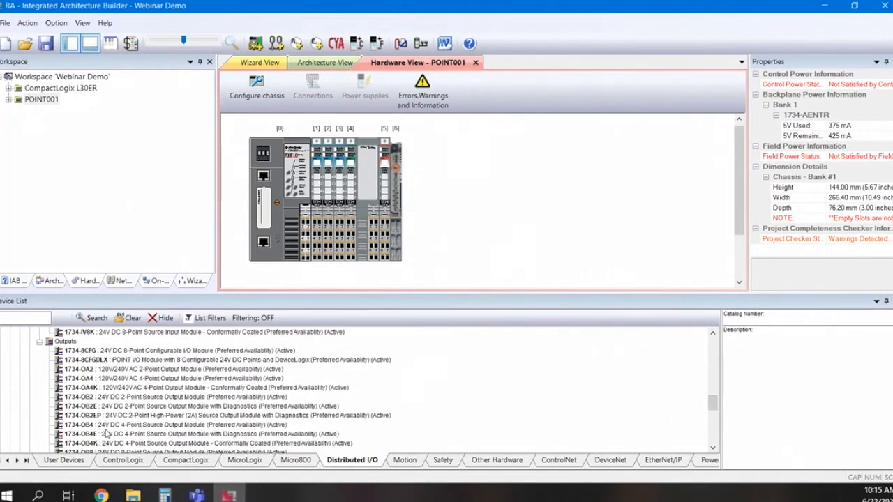
scroll(106, 434, "up", 5)
scroll(106, 434, "up", 2)
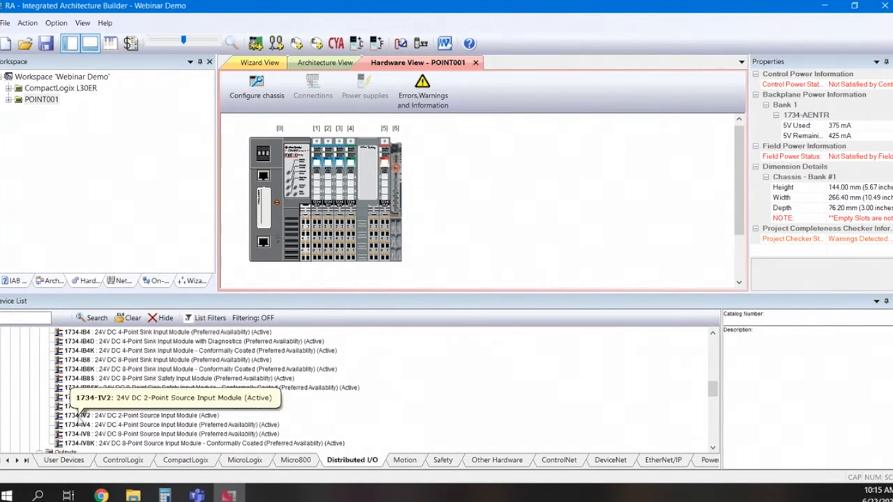
scroll(82, 411, "down", 4)
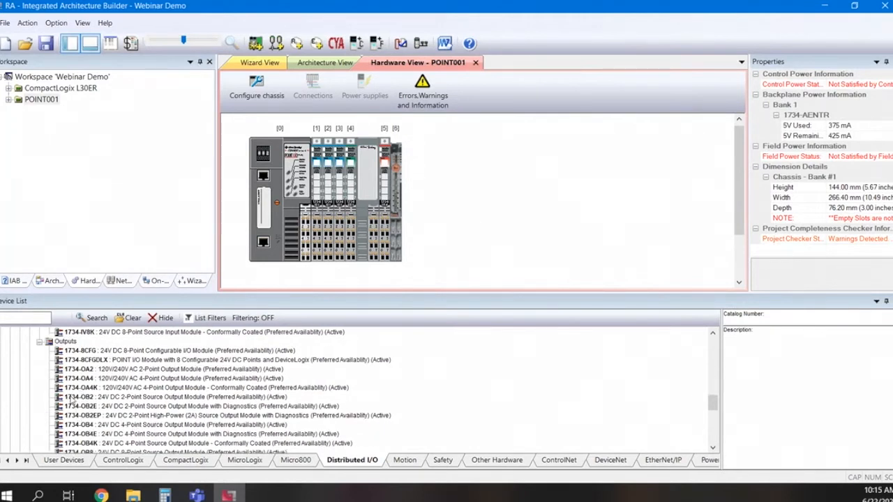
left_click_drag(83, 427, 396, 168)
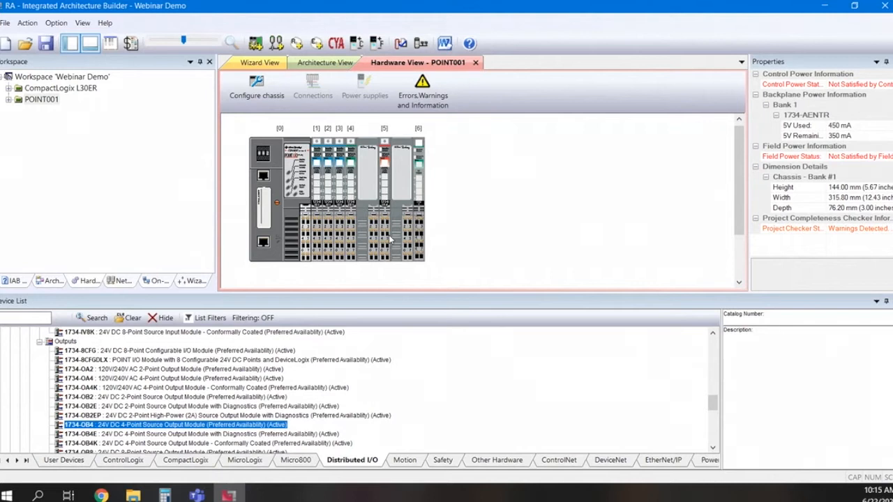
Move the 1734-OB4 module into a new slot inserted after the 1734-OB8 module and remove the empty slot at the chassis end
right_click(351, 179)
left_click(396, 251)
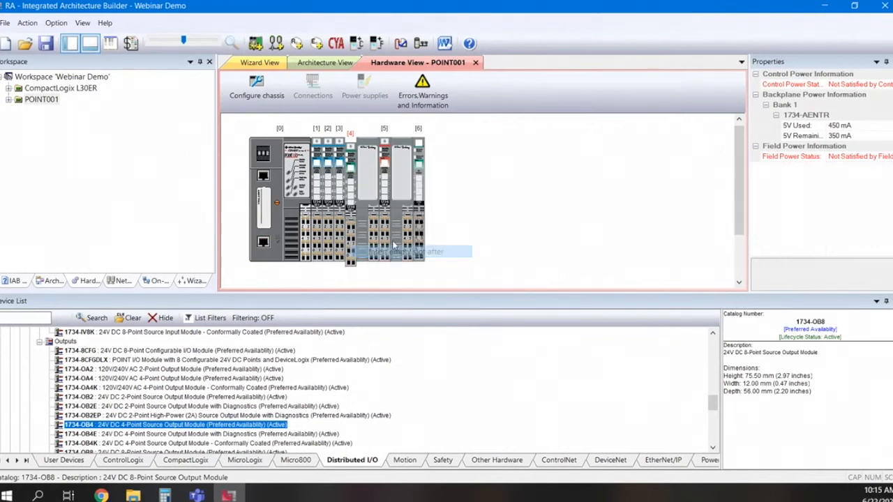
left_click(351, 174)
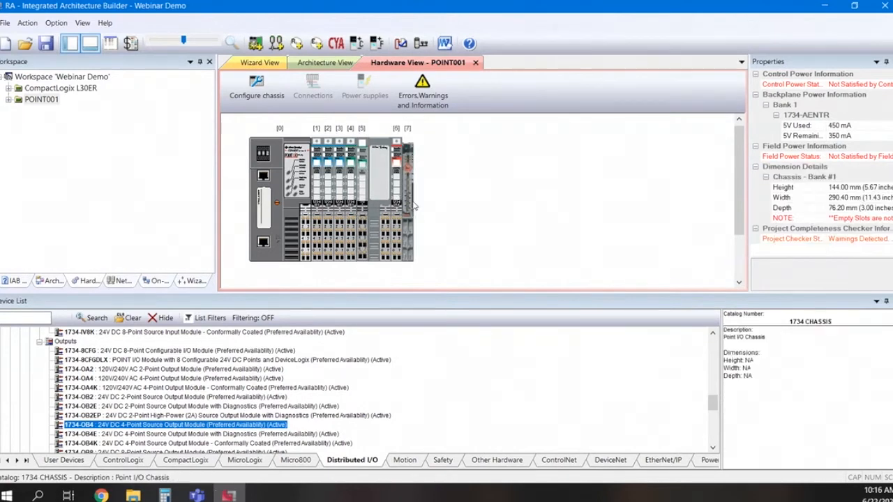
right_click(410, 205)
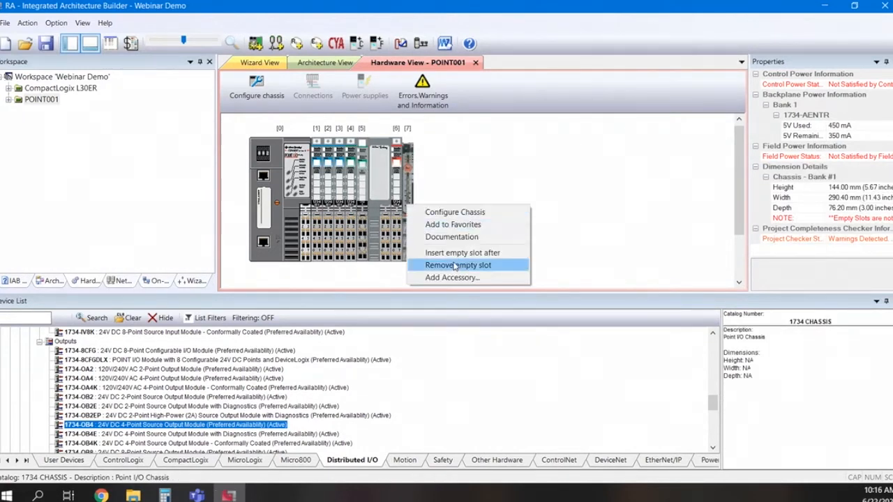
left_click(455, 266)
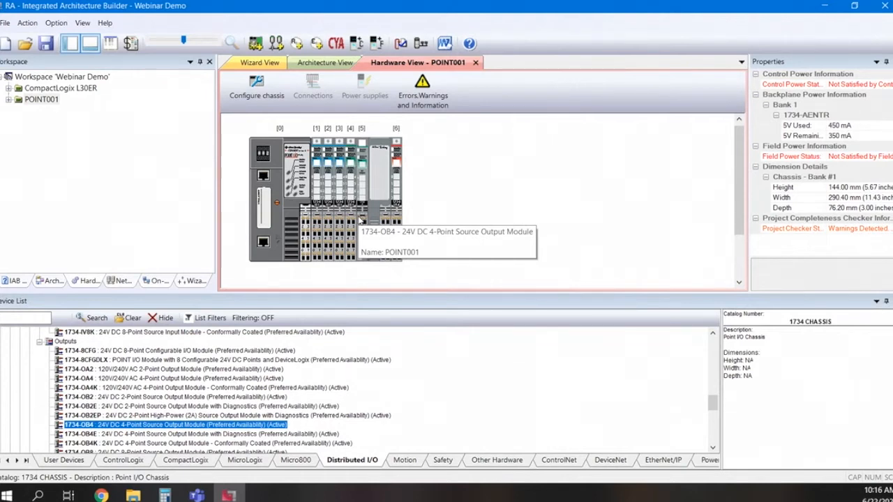
Set the POINT001 chassis default wiring to Screw, 2 Piece, 2 Wire and apply it to all its I/O modules
right_click(281, 207)
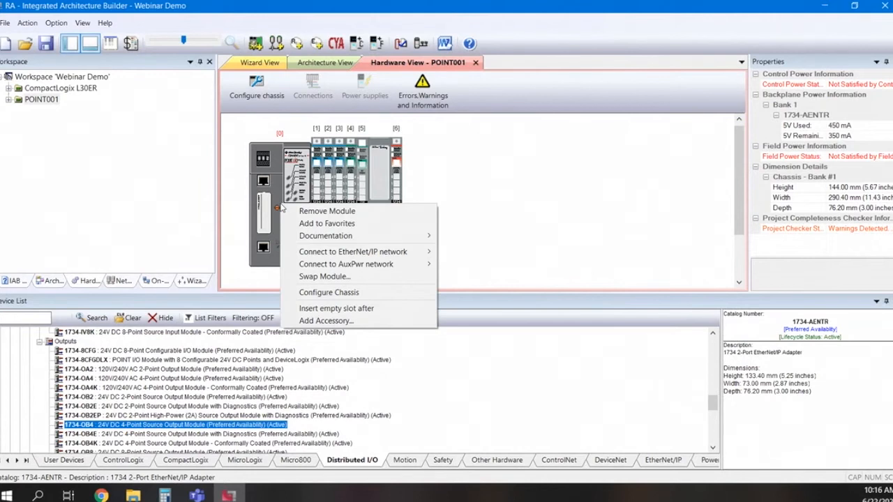
left_click(339, 293)
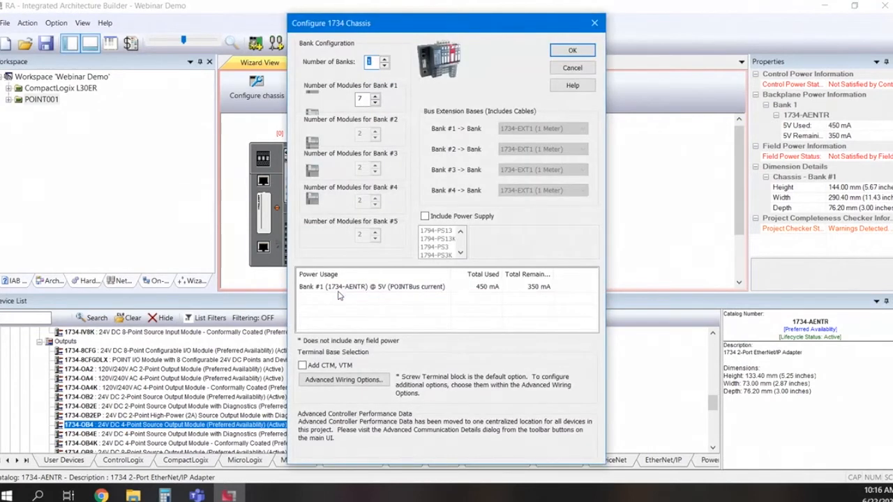
left_click(344, 380)
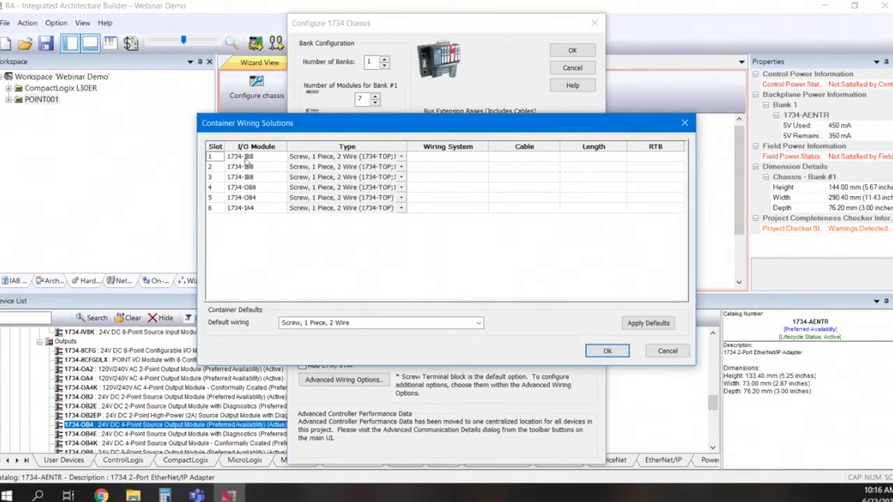
left_click(402, 157)
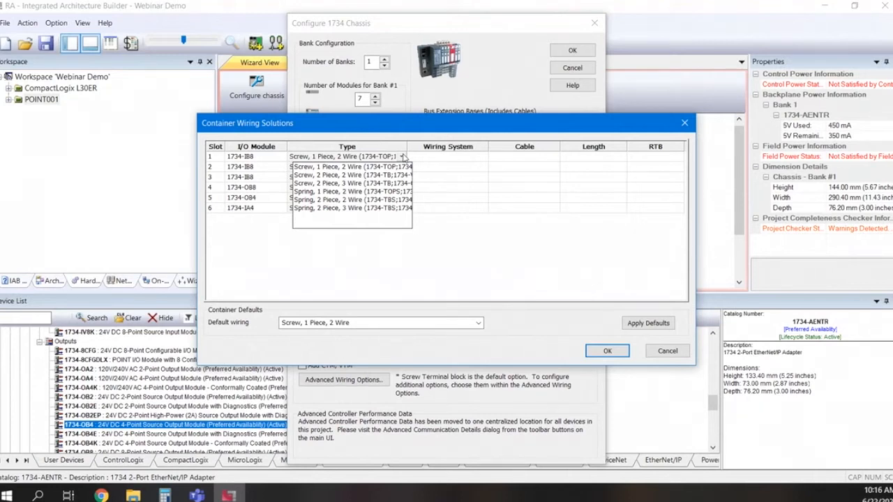
left_click(388, 259)
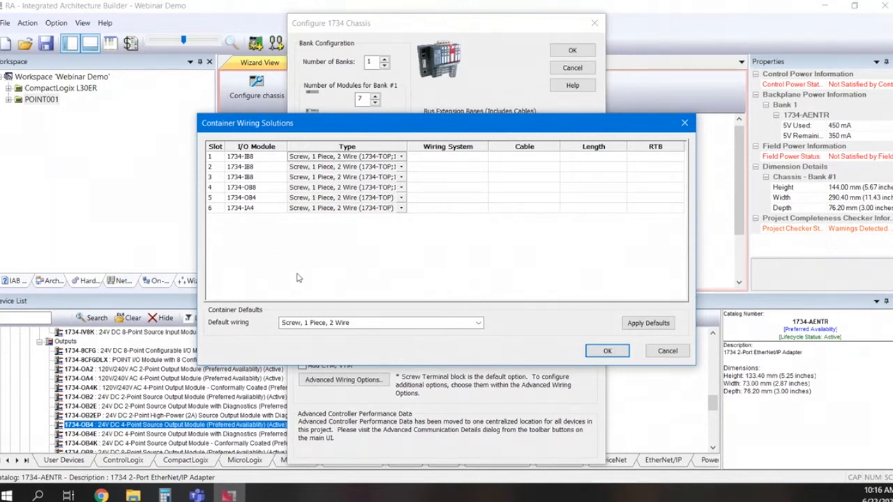
left_click(478, 323)
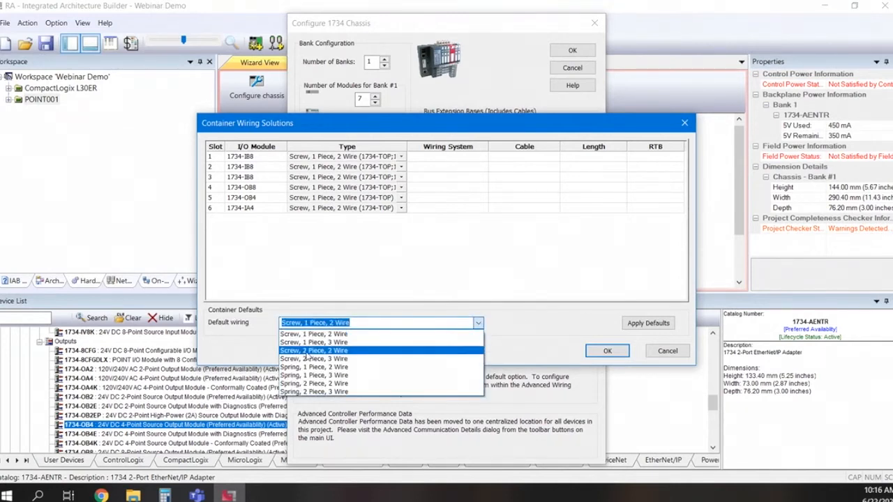
left_click(307, 351)
left_click(649, 324)
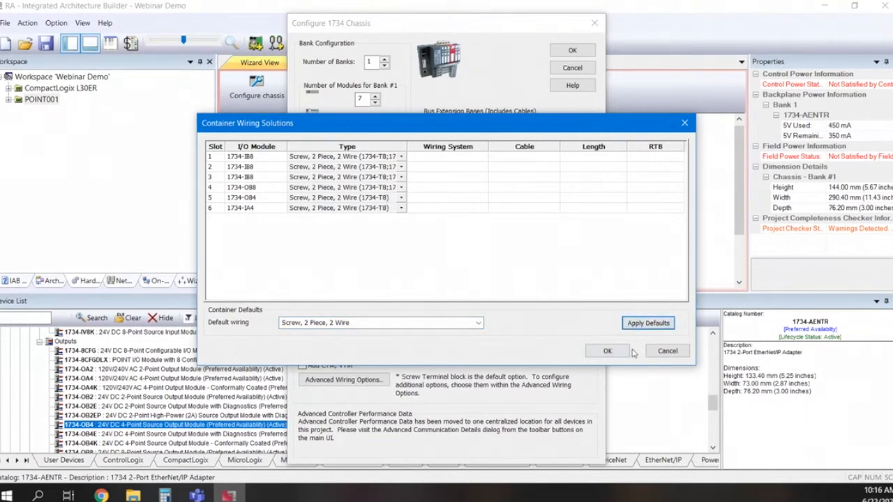
left_click(606, 351)
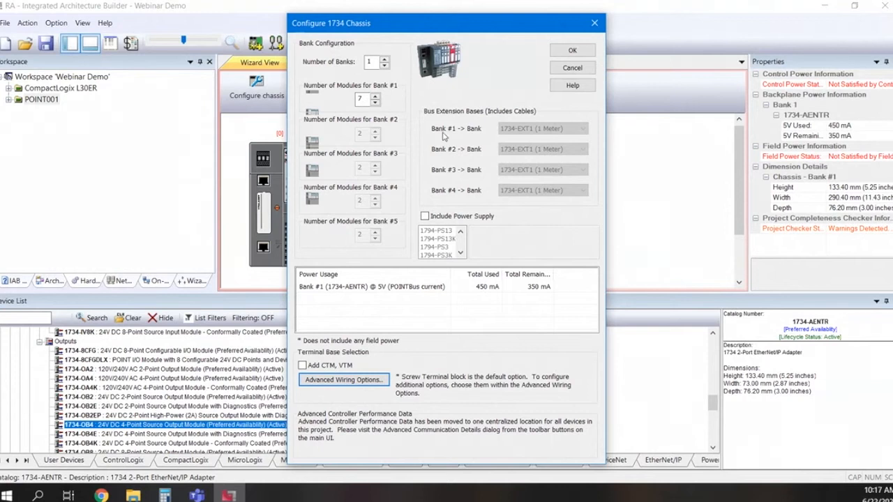
left_click(571, 50)
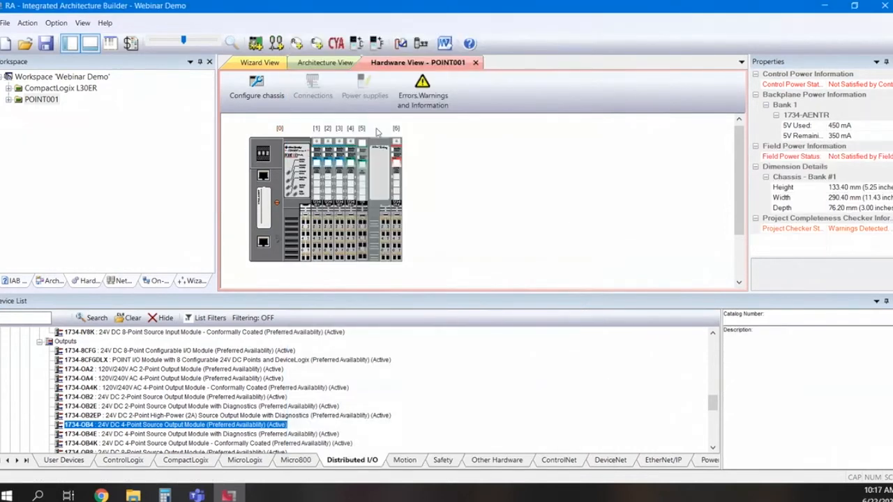
Review the POINT001 hardware bill of material in its positional and consolidated forms
left_click(110, 45)
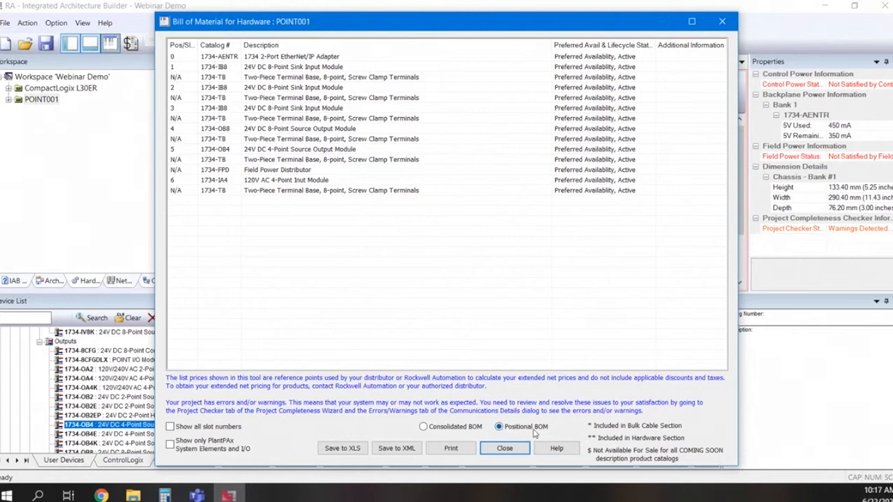
left_click(423, 427)
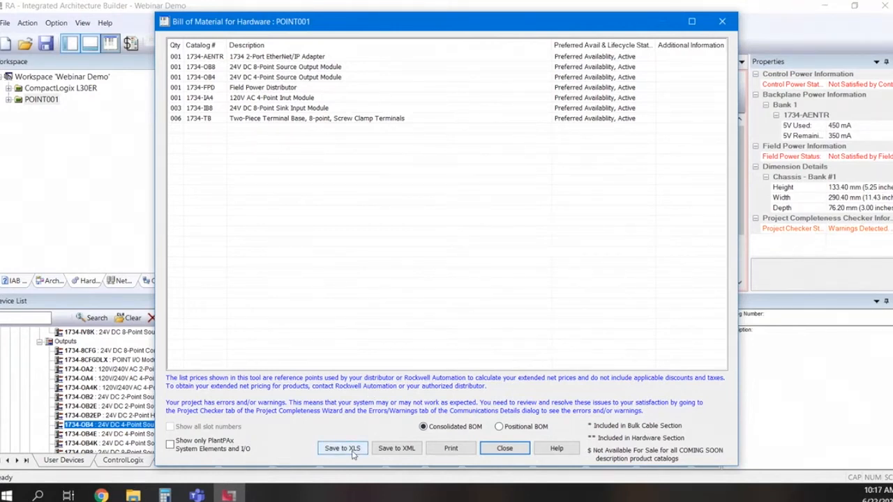
left_click(503, 450)
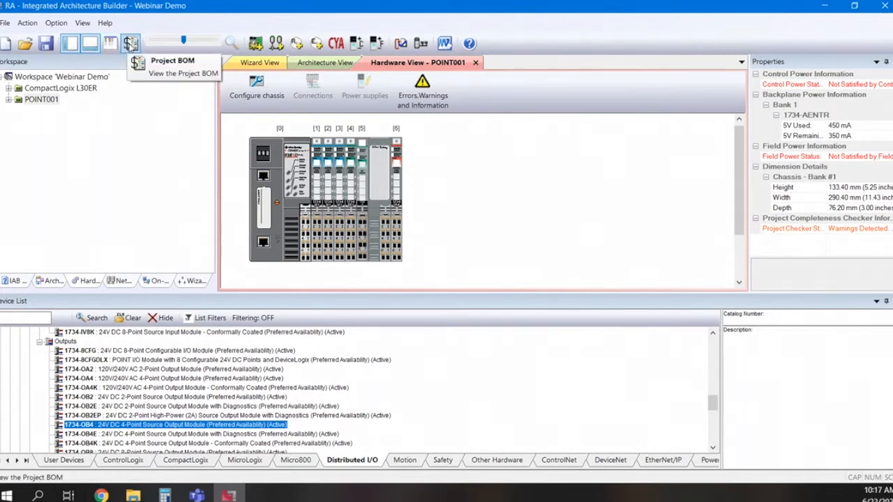
Save the project changes and review the project bill of material in consolidated, positional and organized forms
left_click(130, 45)
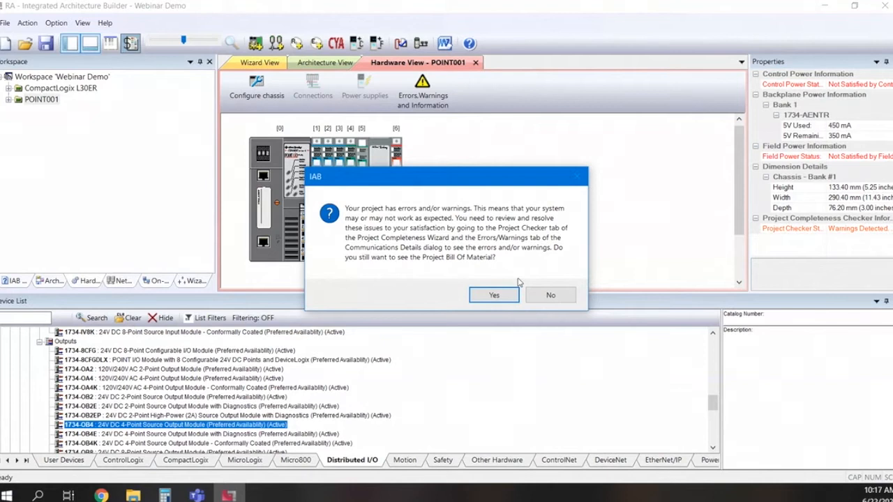
left_click(494, 295)
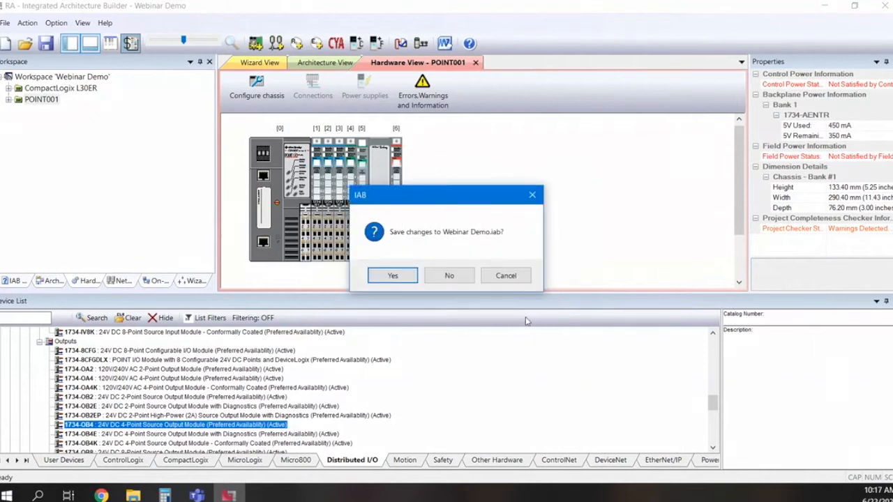
left_click(391, 276)
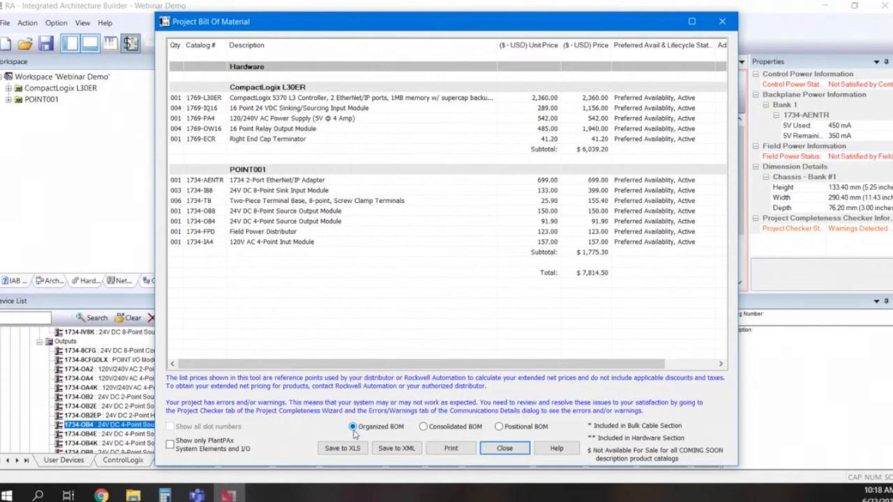
left_click(422, 427)
left_click(499, 428)
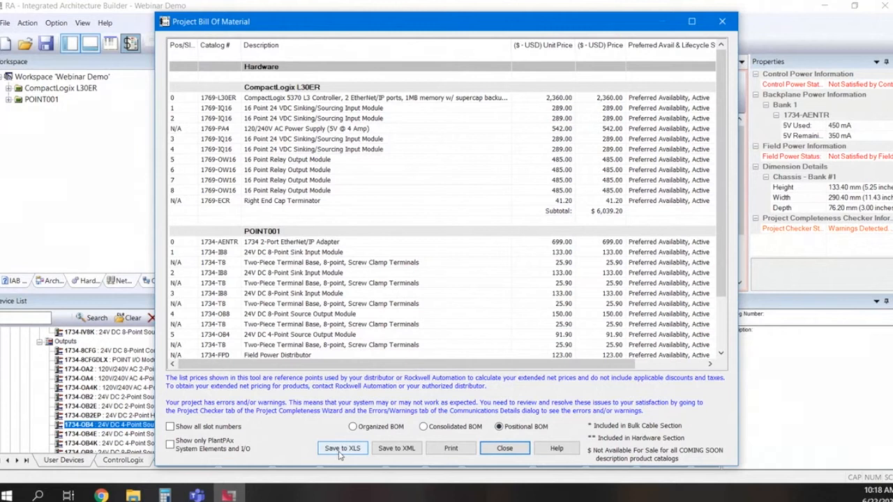
left_click(352, 426)
left_click(505, 449)
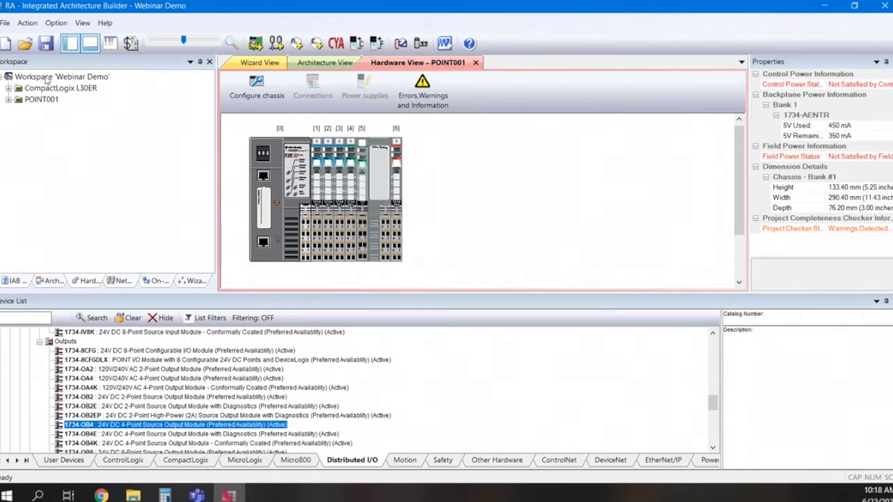
Duplicate the POINT001 device and rename the copy POINT002
left_click(46, 101)
right_click(46, 101)
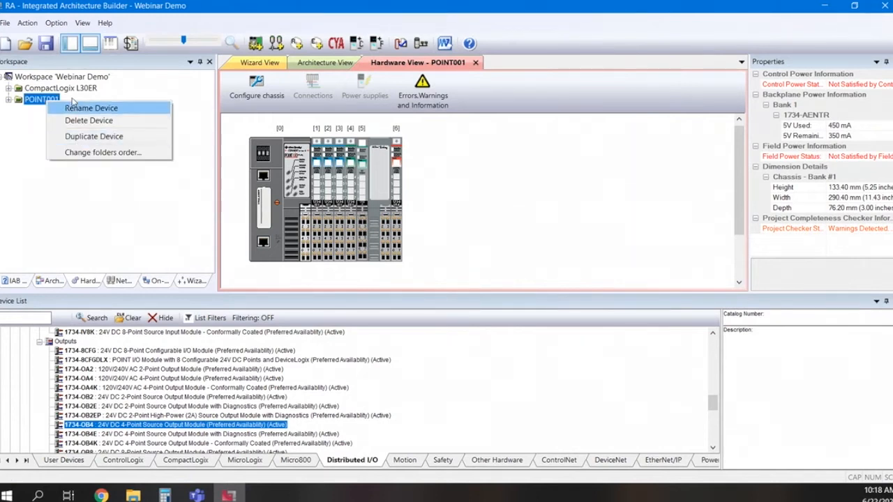
left_click(84, 137)
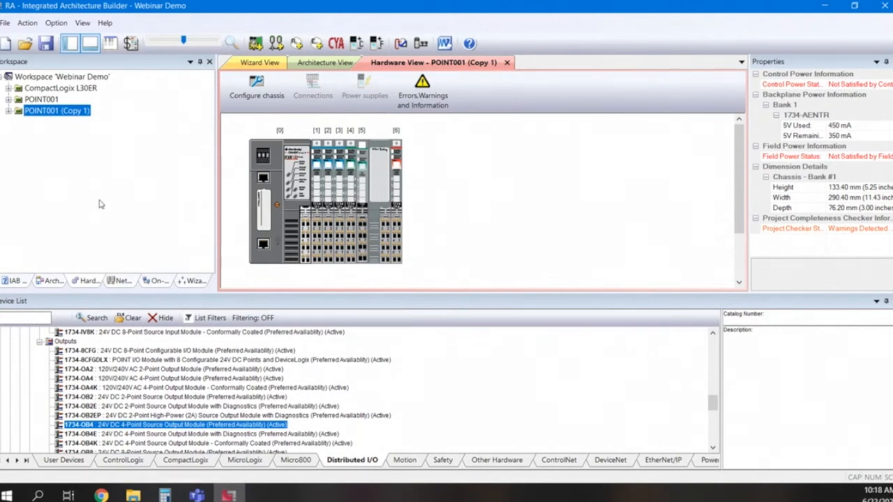
right_click(65, 110)
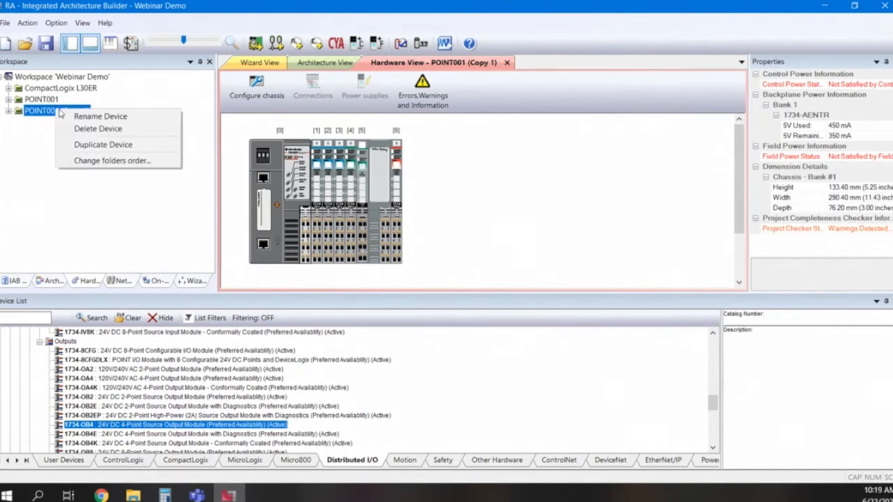
left_click(96, 120)
left_click_drag(84, 110, 59, 110)
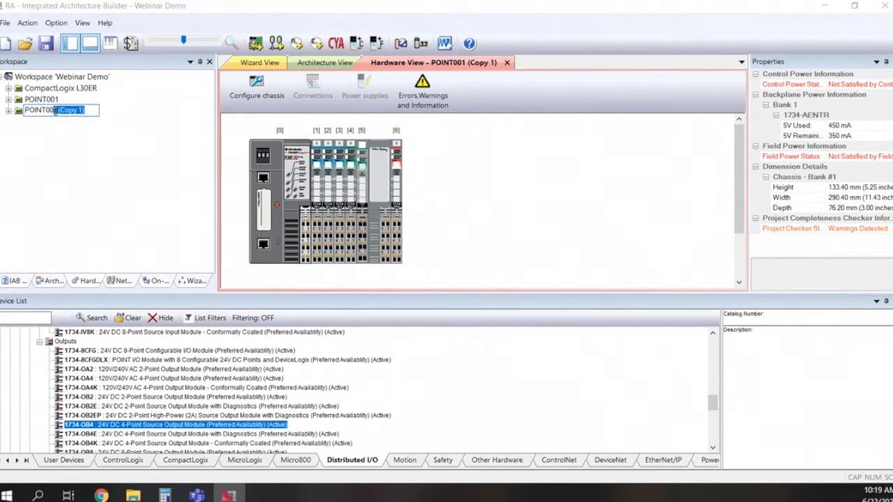
type("2")
left_click(101, 167)
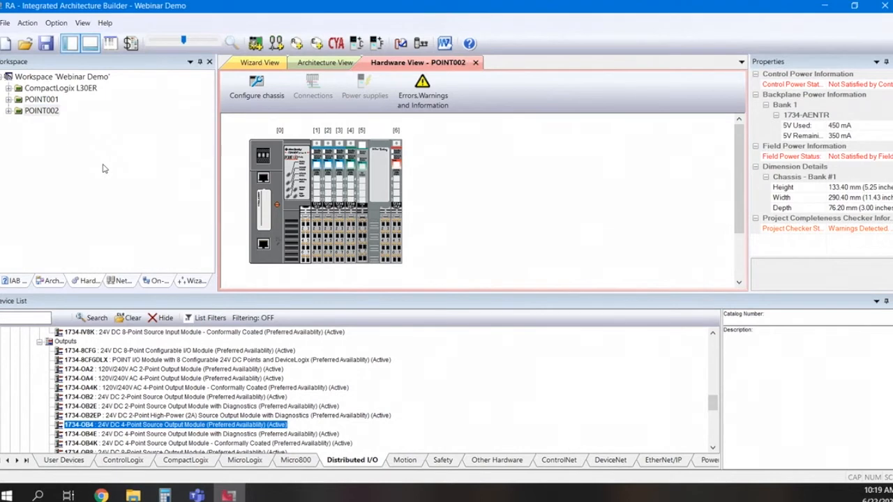
Delete the POINT002 device from the workspace
left_click(39, 99)
left_click(35, 112)
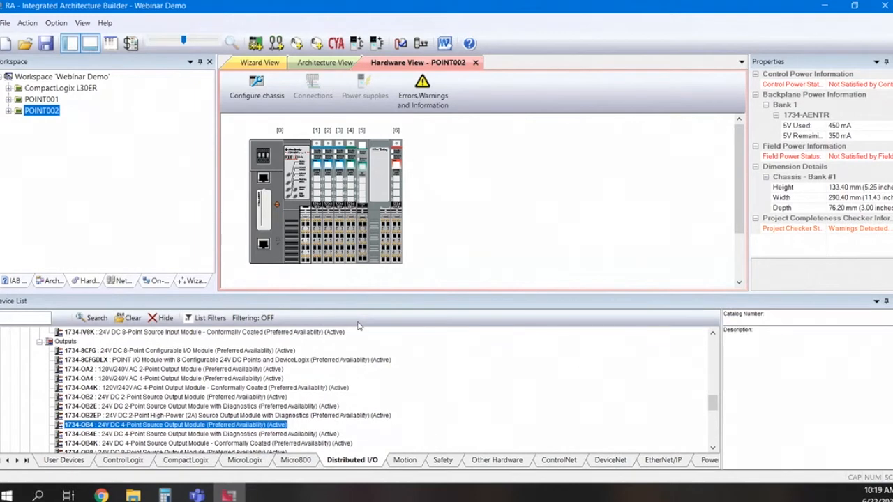
right_click(32, 112)
left_click(72, 130)
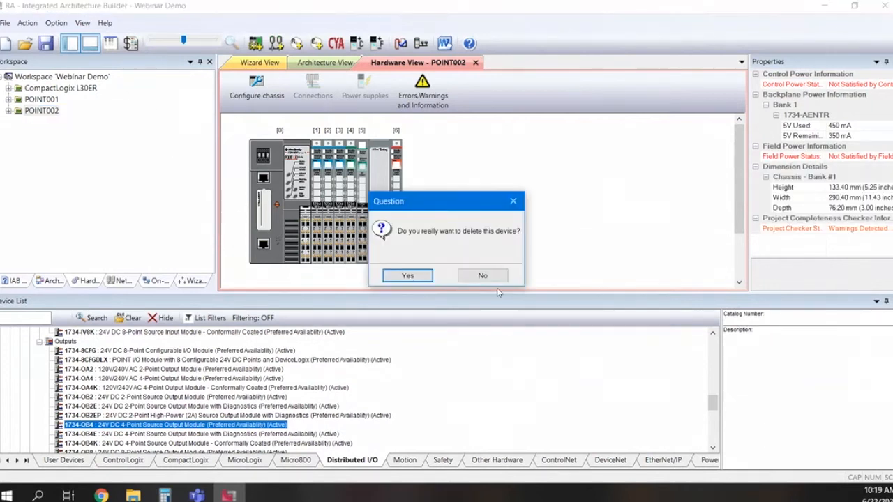
left_click(408, 276)
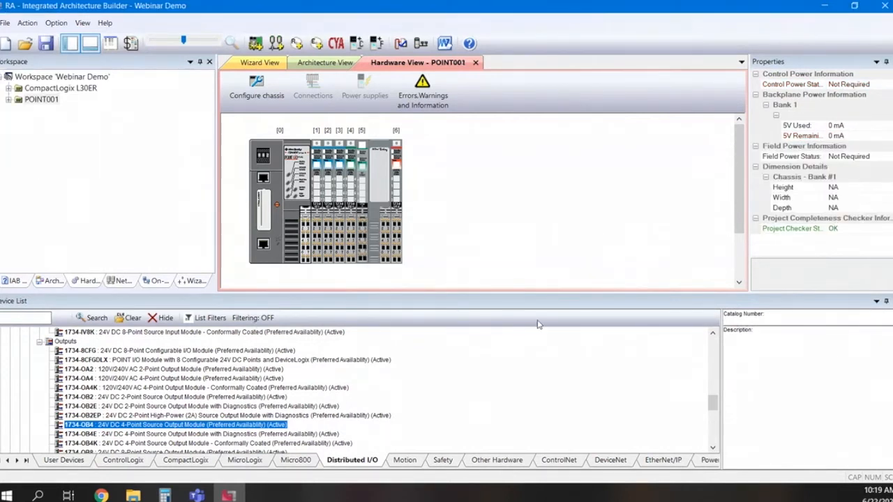
Connect Port 1 of the CompactLogix L30ER controller to a new freeform EtherNet/IP network of the standalone device-level linear type, keeping the suggested name
left_click(39, 89)
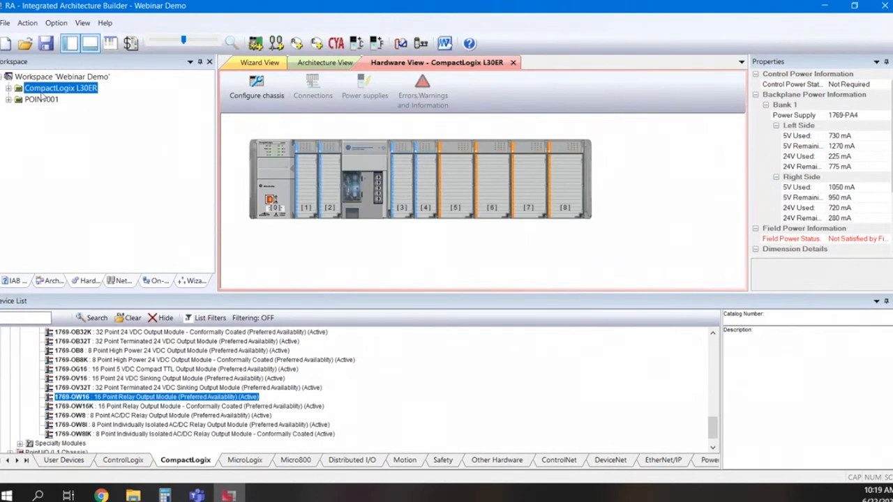
right_click(274, 183)
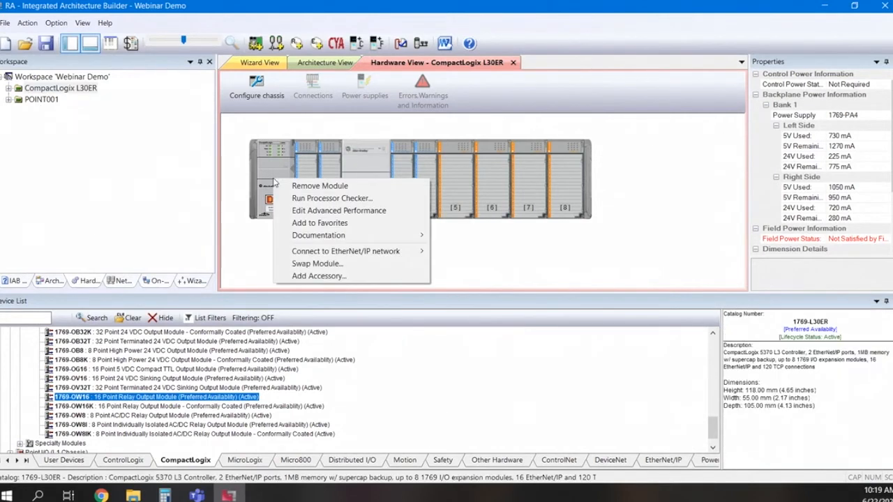
mouse_move(314, 252)
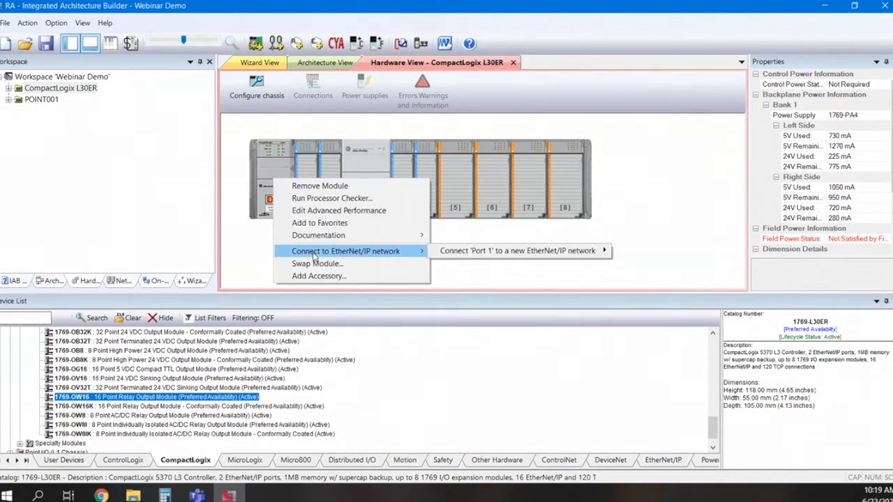
mouse_move(487, 255)
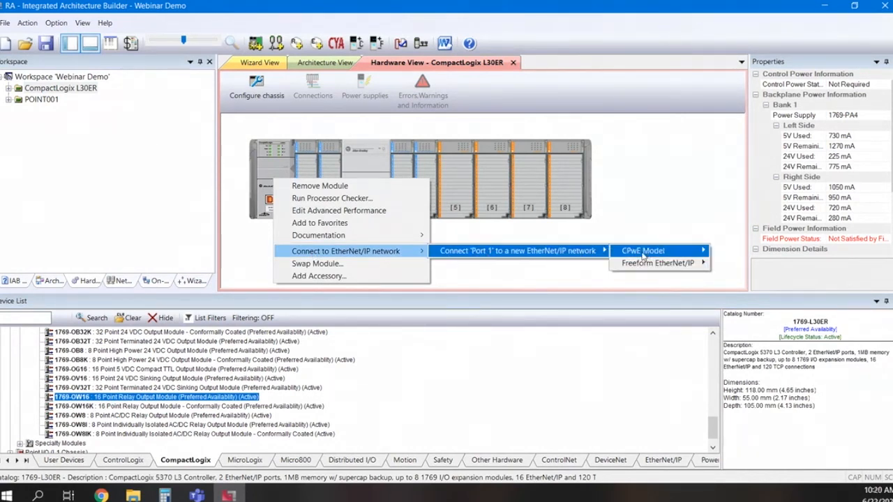
mouse_move(643, 256)
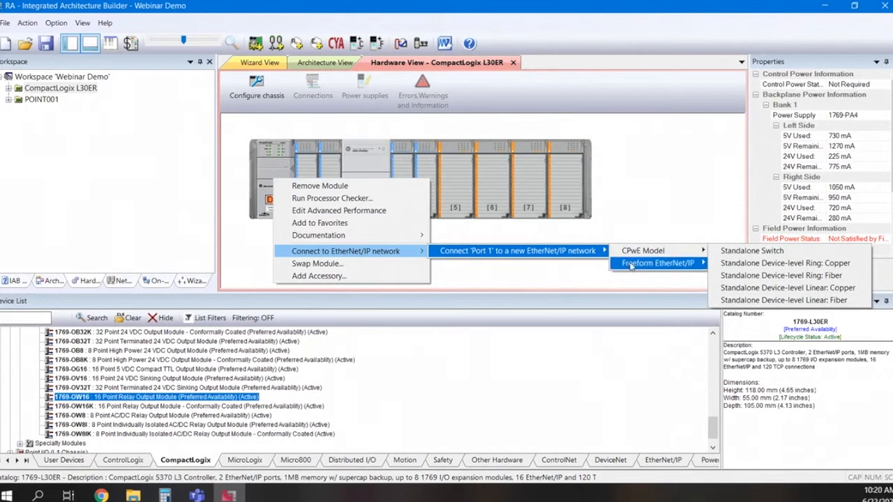
mouse_move(631, 265)
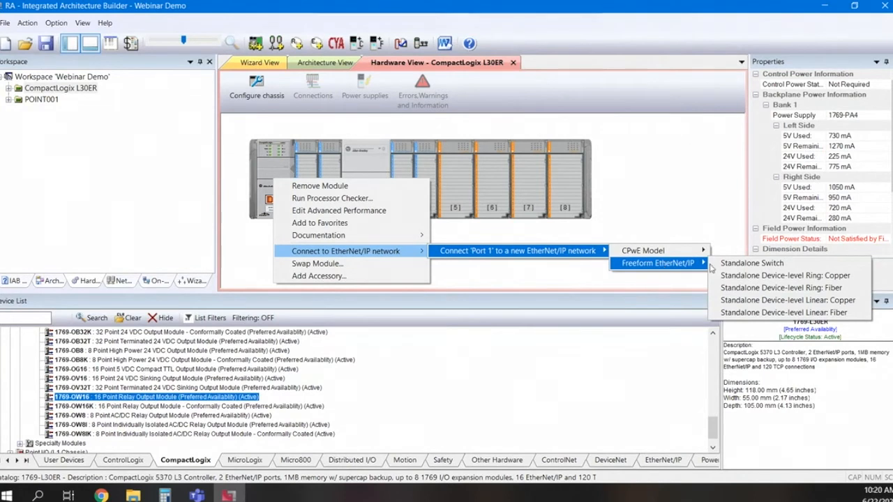
left_click(745, 313)
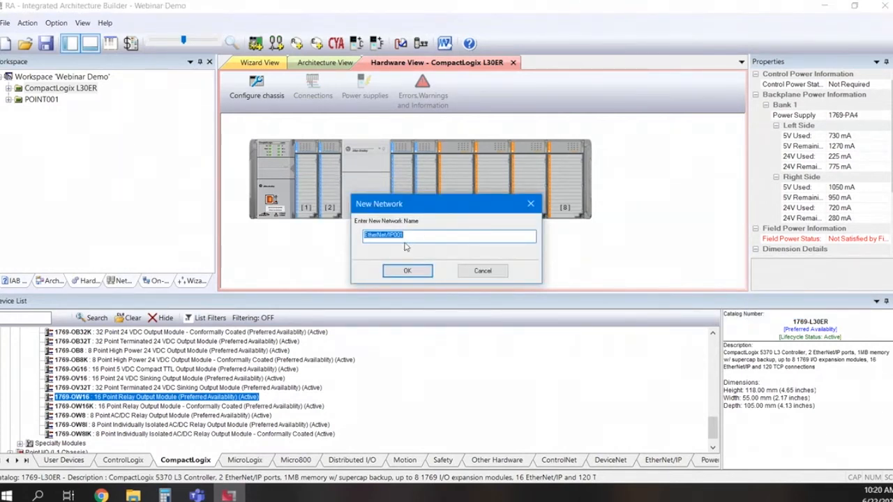
left_click(413, 275)
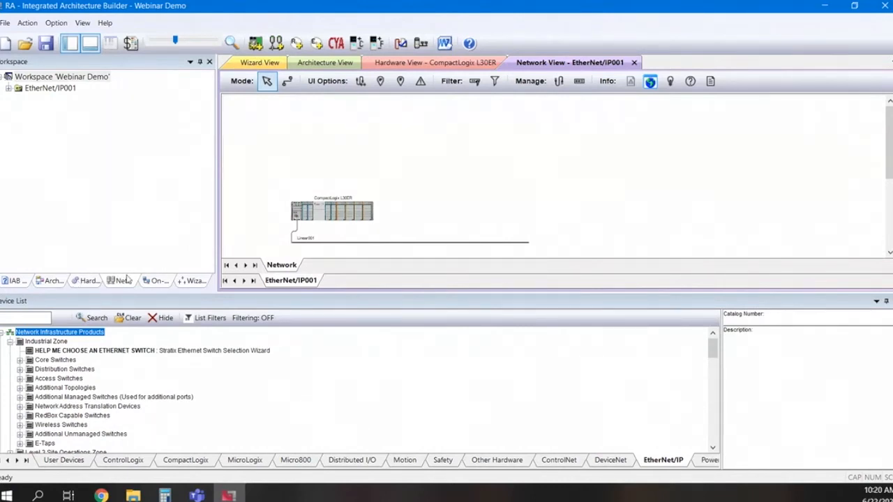
Return to the CompactLogix L30ER hardware view and hide its network connections
left_click(87, 281)
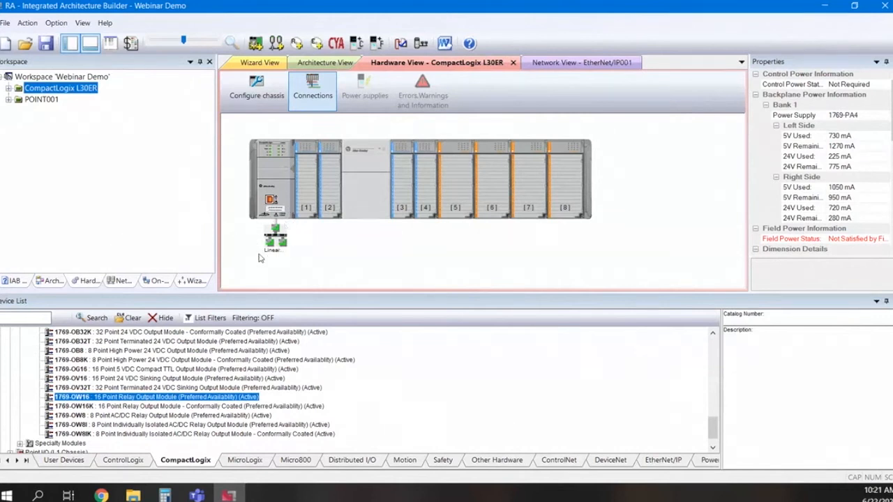
left_click(320, 102)
left_click(315, 97)
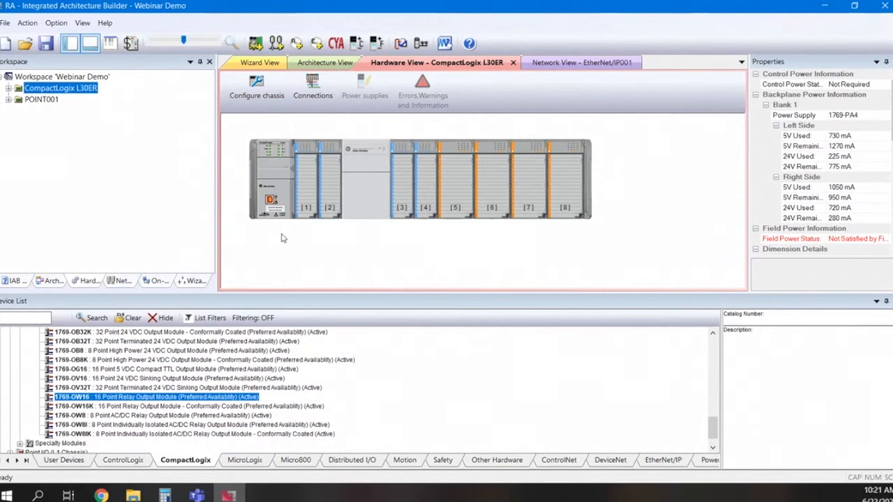
Show the network connections in the CompactLogix L30ER hardware view and look over the chassis configuration settings
left_click(315, 96)
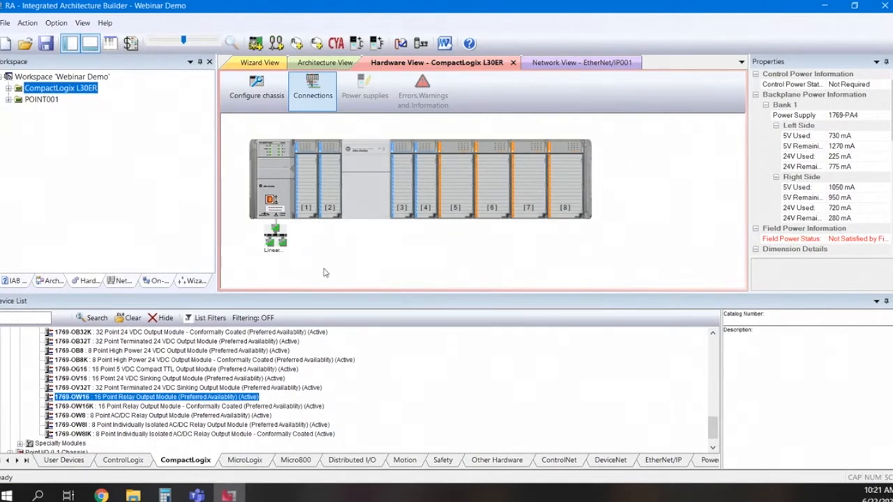
left_click(277, 198)
right_click(277, 199)
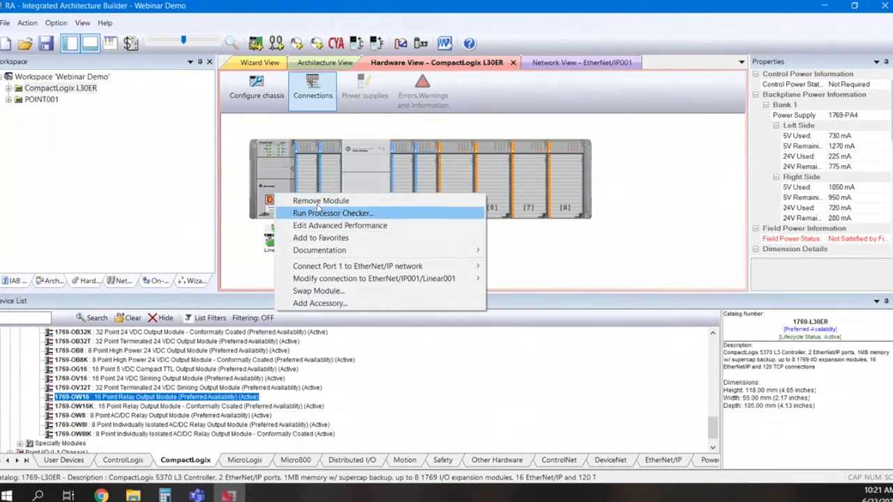
left_click(560, 276)
right_click(357, 189)
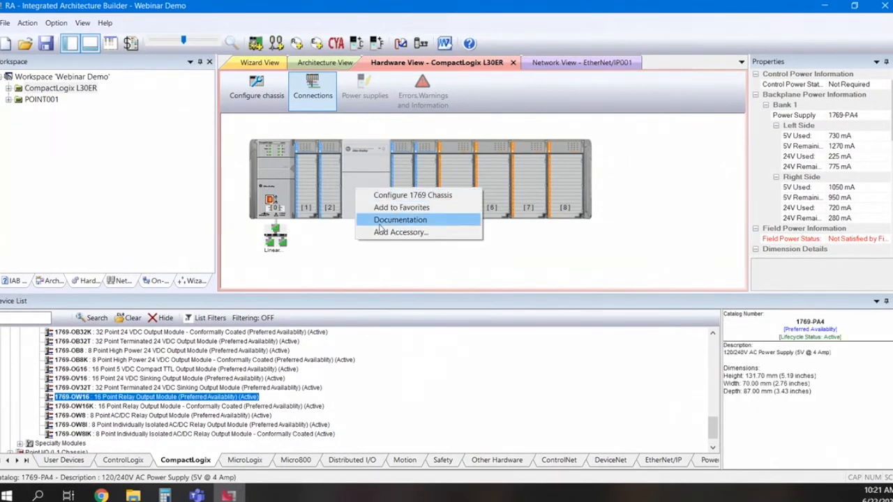
left_click(344, 251)
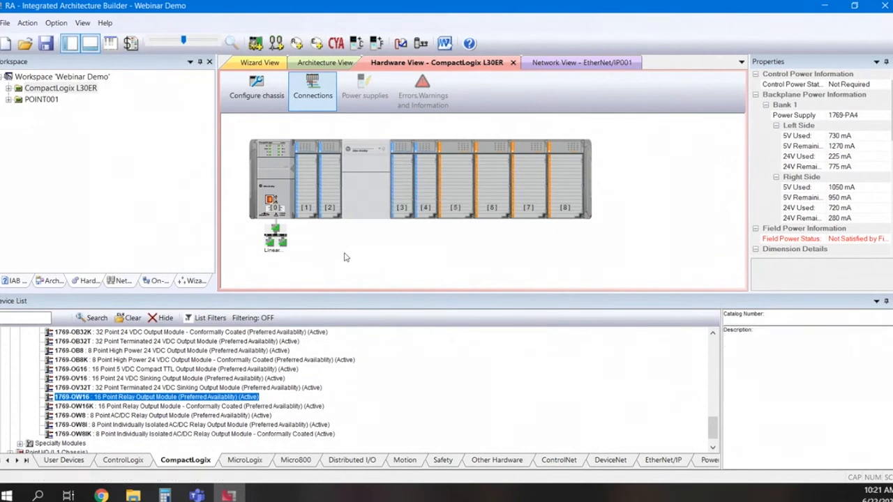
left_click(256, 89)
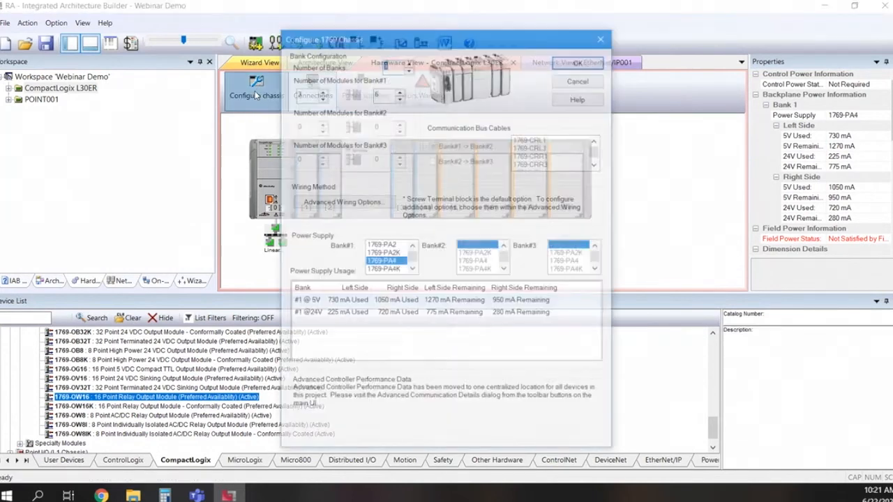
left_click(603, 36)
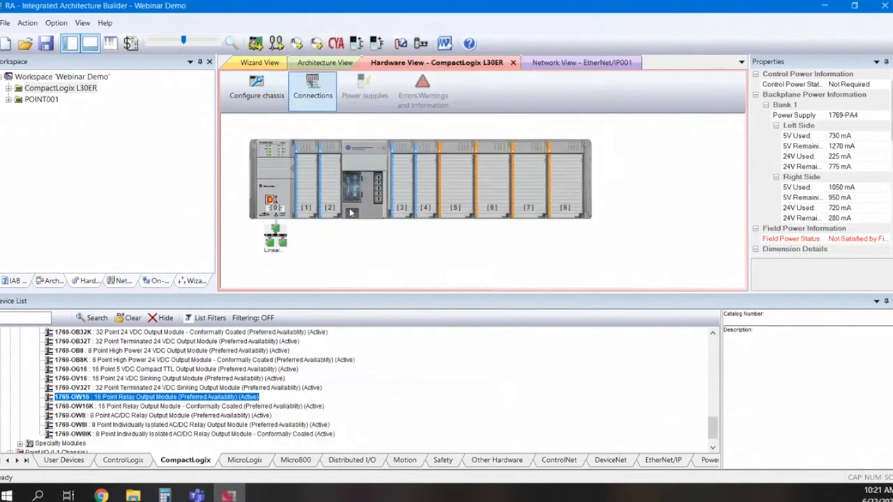
Connect Port 1 of the 1734-AENTR adapter in the POINT001 chassis to the Linear001 segment of the existing EtherNet/IP001 network
left_click(35, 101)
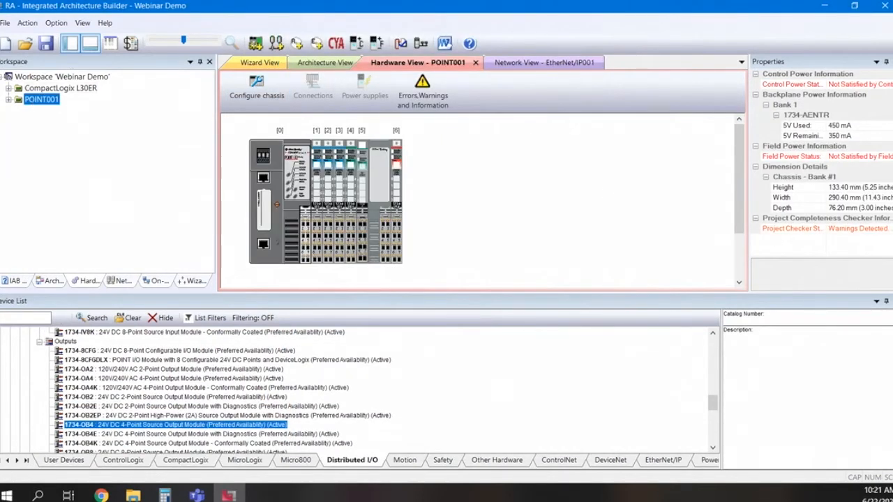
right_click(269, 219)
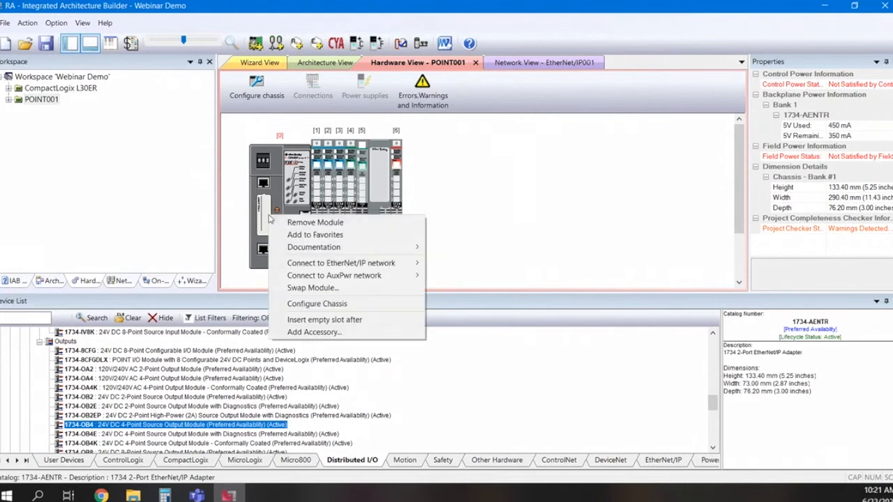
mouse_move(321, 264)
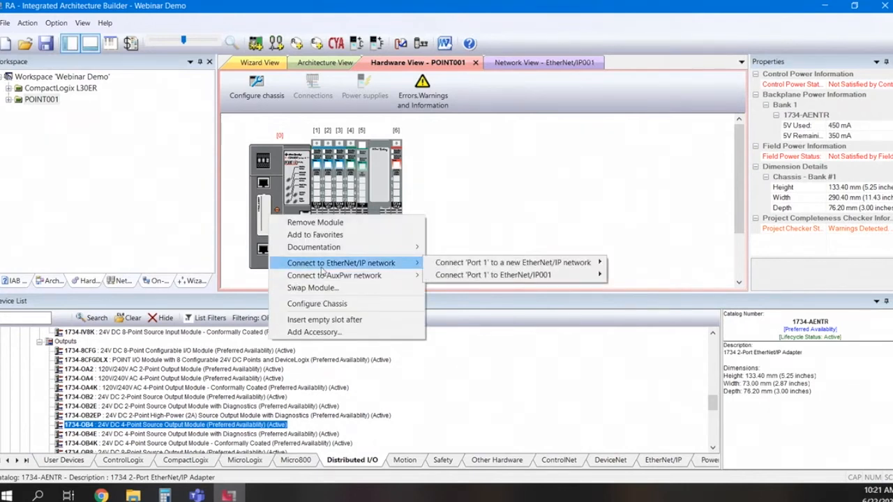
mouse_move(524, 262)
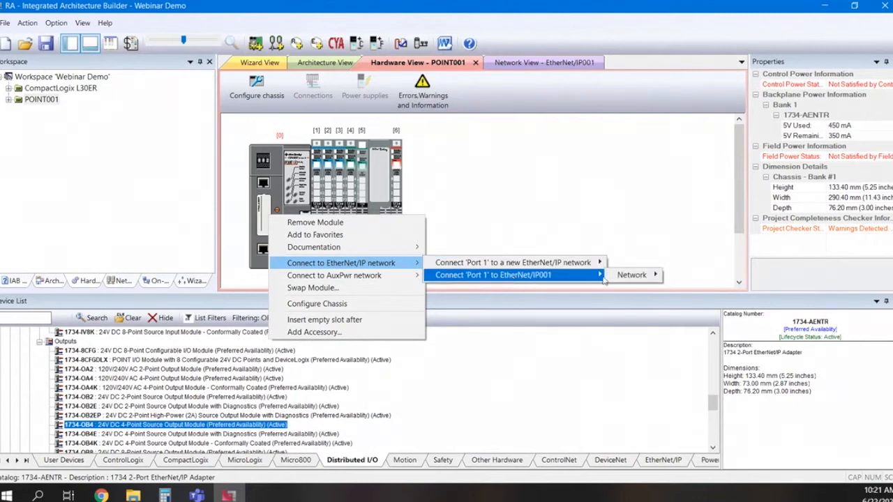
mouse_move(625, 276)
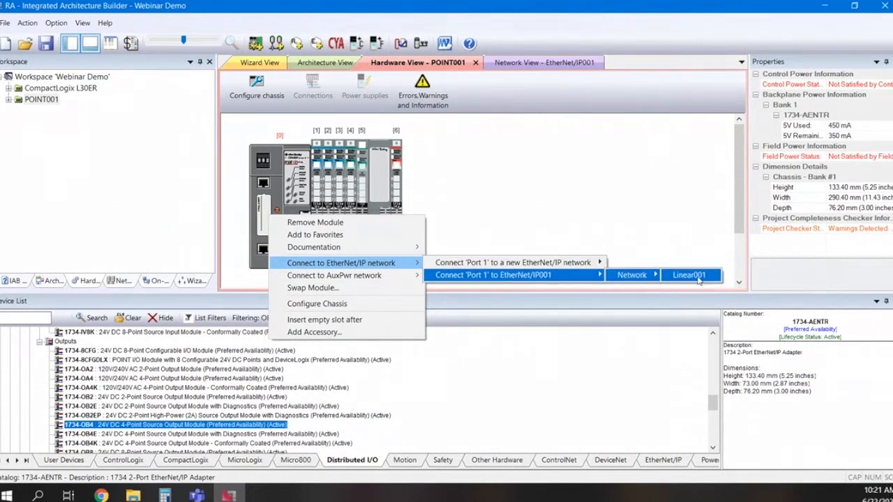
left_click(689, 275)
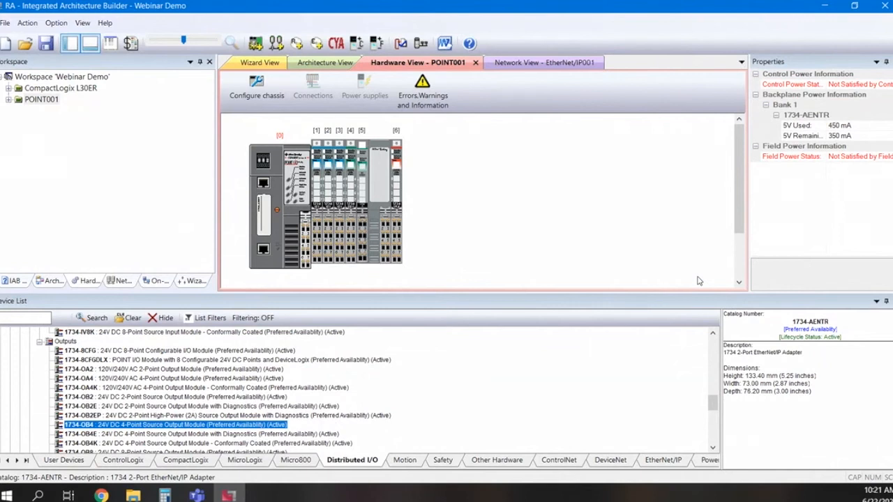
left_click(315, 234)
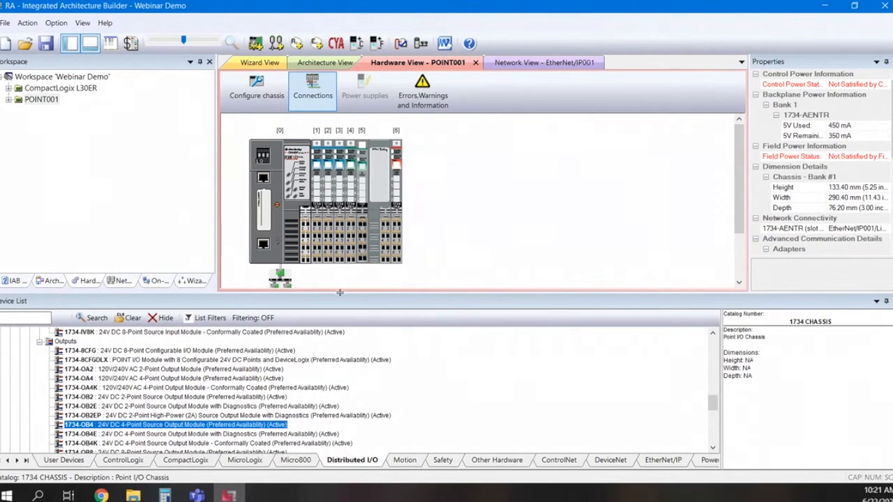
Rearrange the EtherNet/IP001 network diagram by moving the CompactLogix L30ER, placing POINT001 close beside it and shifting the Linear001 line
mouse_move(183, 42)
left_mouse_down()
mouse_move(170, 43)
mouse_move(206, 42)
mouse_move(182, 41)
left_mouse_up()
left_click(44, 89)
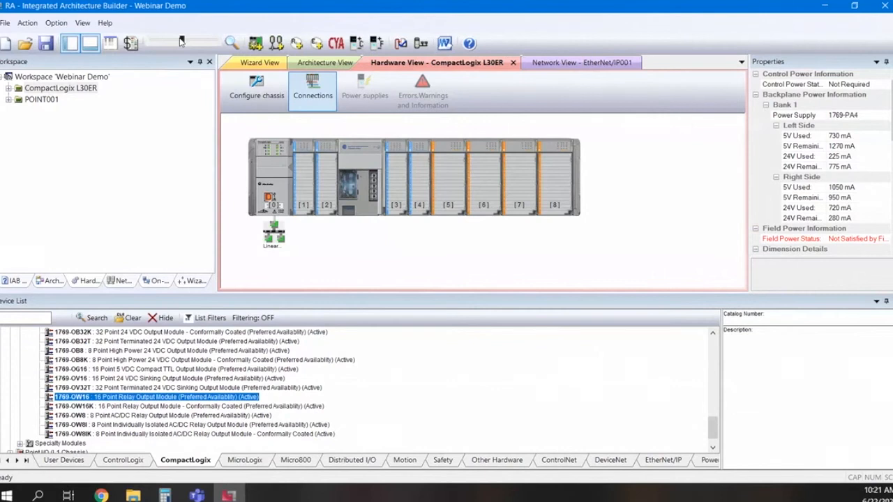
left_click(65, 99)
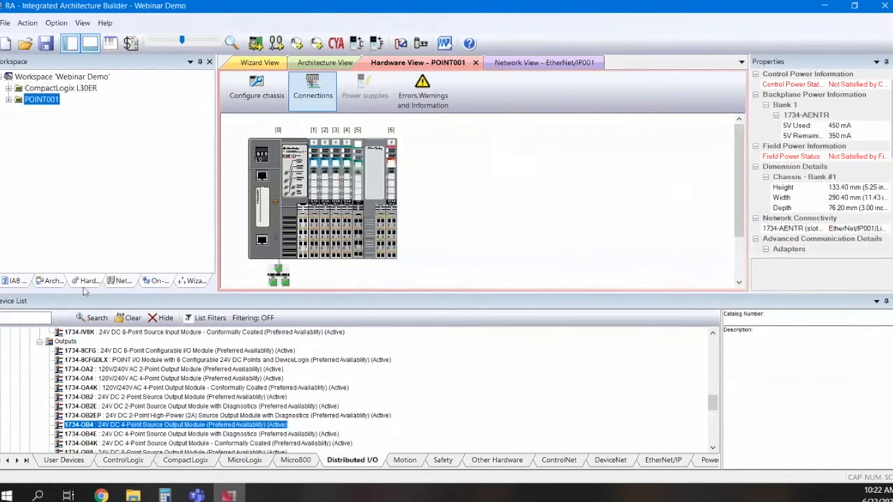
left_click(121, 282)
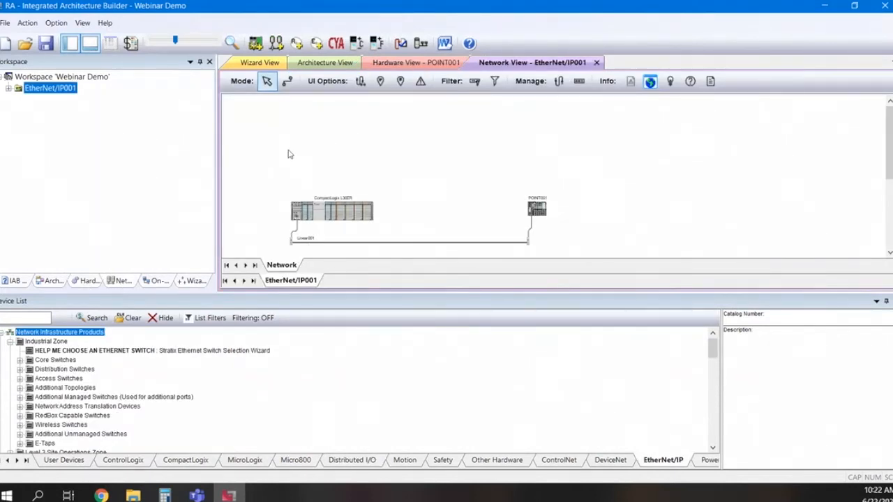
left_click_drag(329, 215, 323, 193)
left_click_drag(532, 211, 410, 184)
left_click_drag(528, 246, 511, 232)
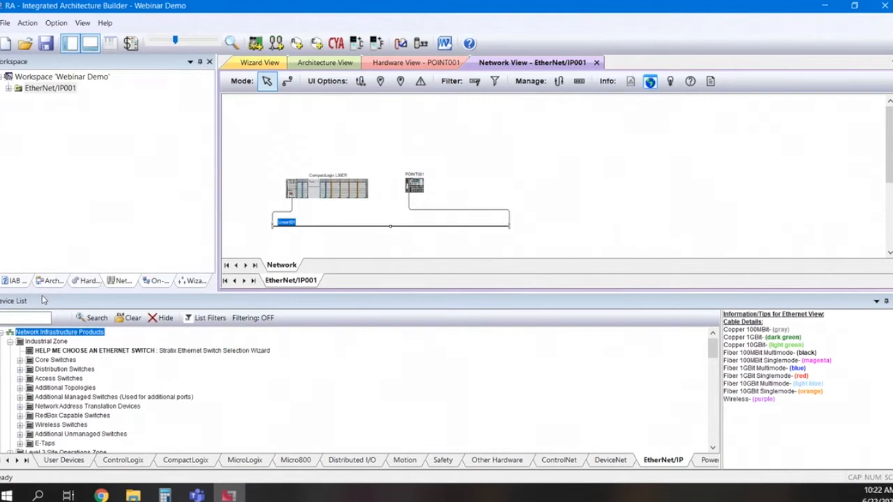
Duplicate the networked POINT001 device in the hardware workspace and rename the copy POINT002
left_click(88, 281)
left_click(47, 88)
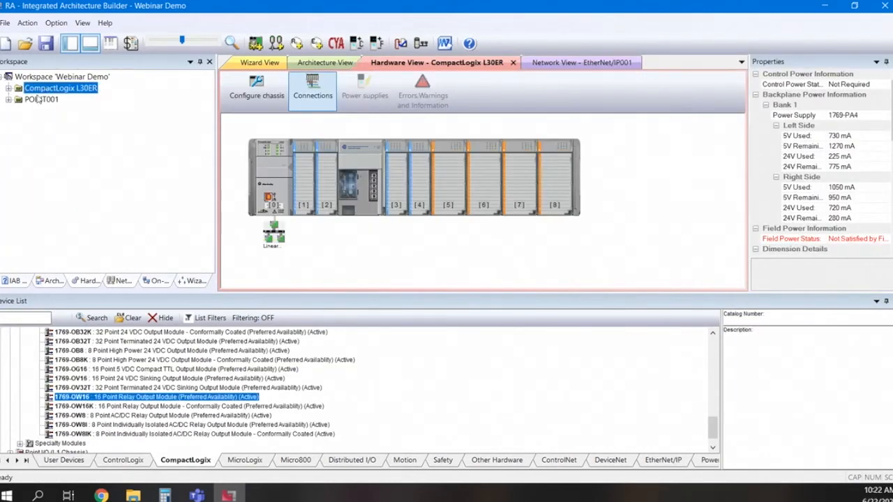
right_click(39, 100)
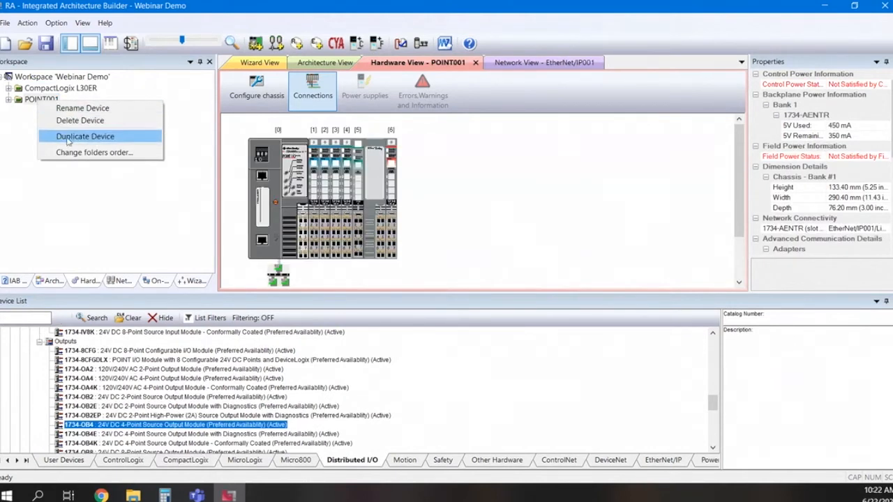
left_click(42, 137)
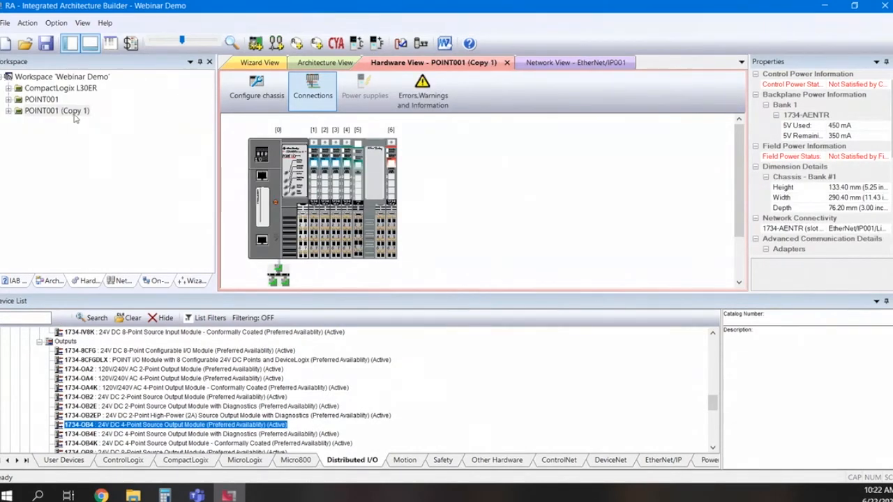
right_click(74, 111)
left_click(92, 121)
left_click(86, 111)
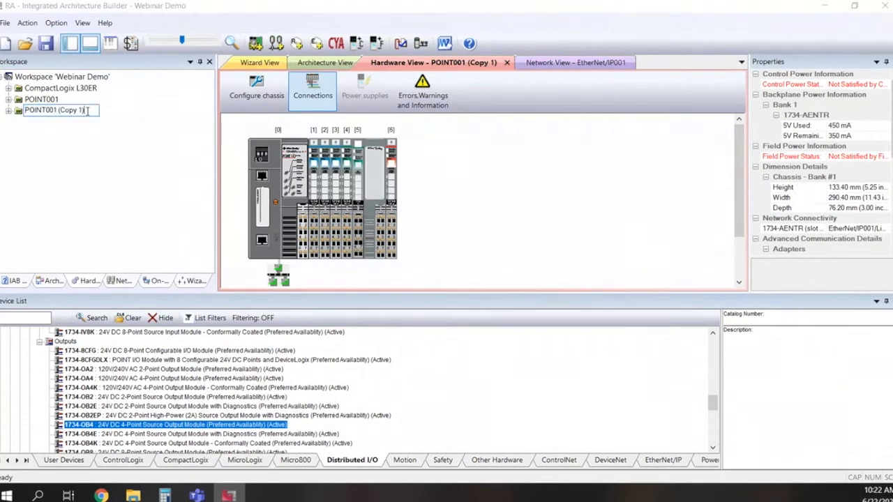
key("BackSpace")
key("BackSpace")
key("BackSpace")
key("BackSpace")
type("2")
key("Return")
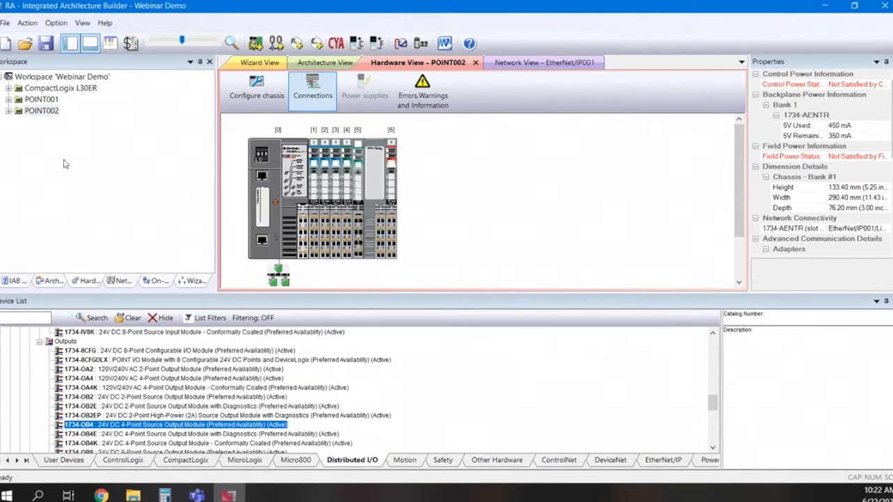
Duplicate the POINT002 device and rename the copy POINT003
right_click(51, 114)
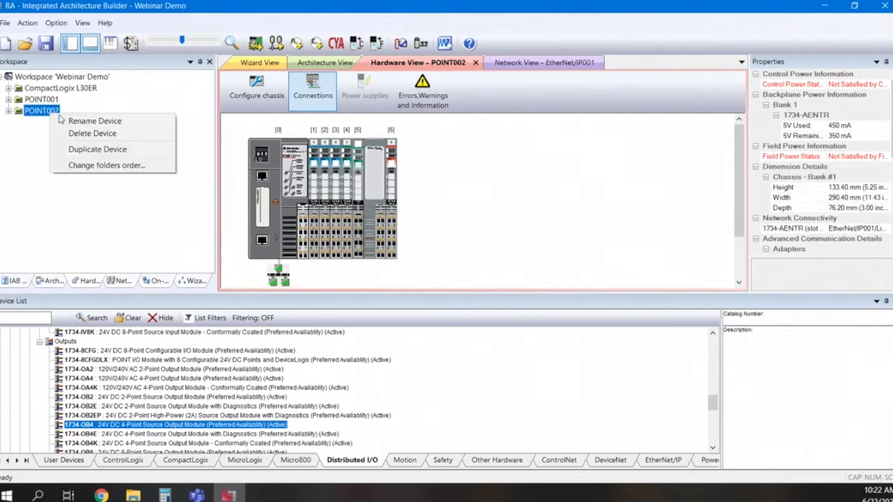
left_click(82, 149)
right_click(80, 122)
left_click(105, 129)
left_click(86, 122)
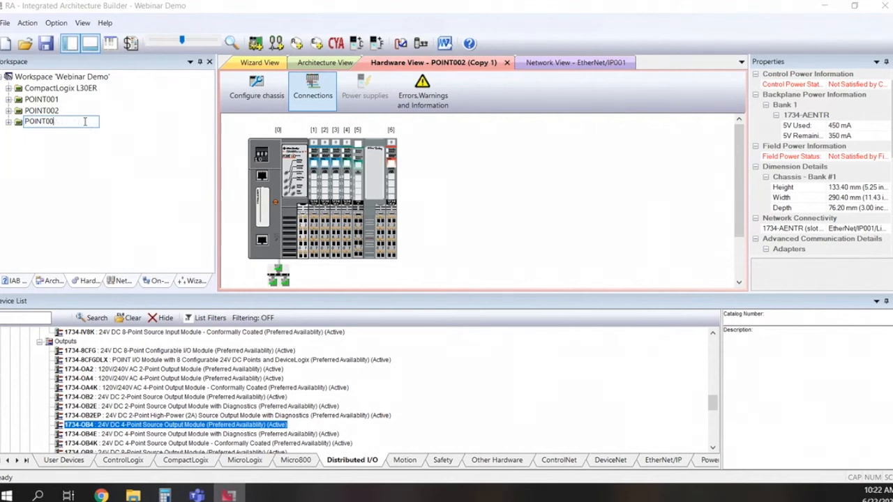
key("Return")
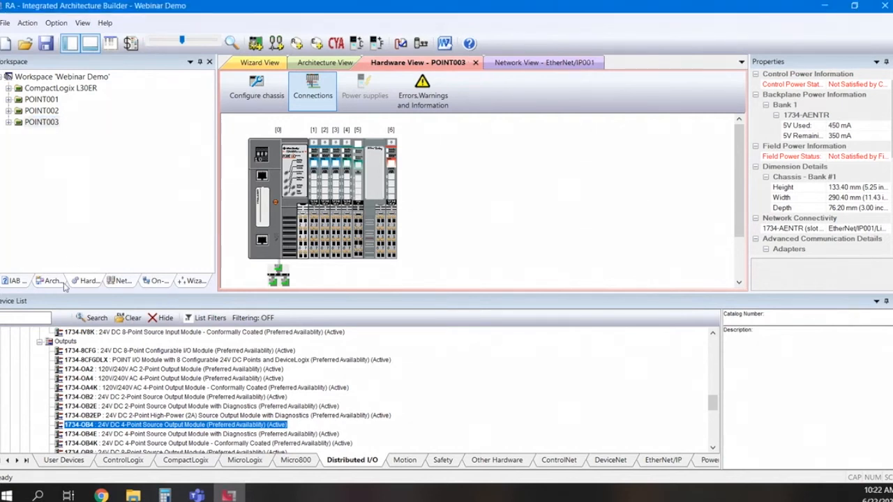
Check the EtherNet/IP001 network layout with the duplicated chassis, and delete that network from the workspace
left_click(122, 281)
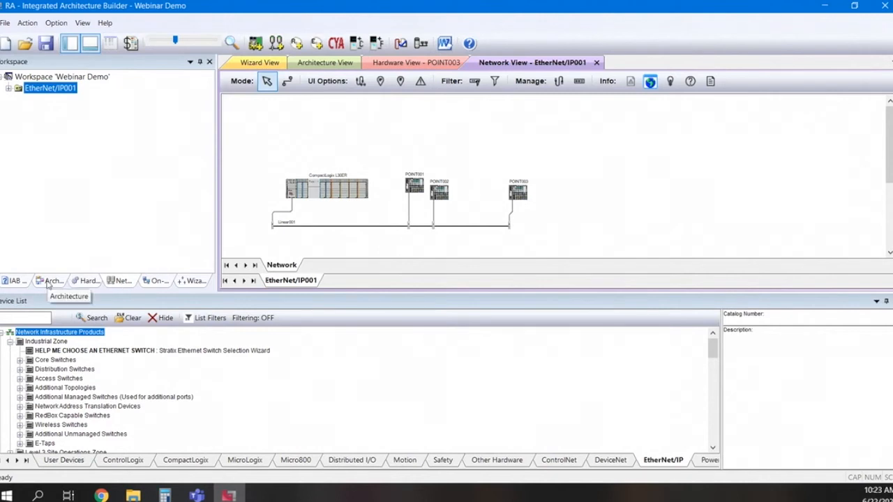
left_click(88, 281)
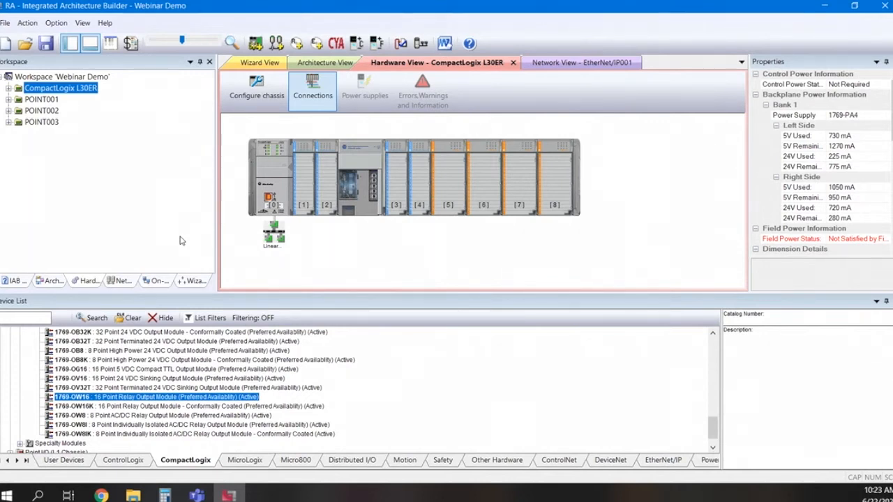
left_click(124, 283)
right_click(46, 88)
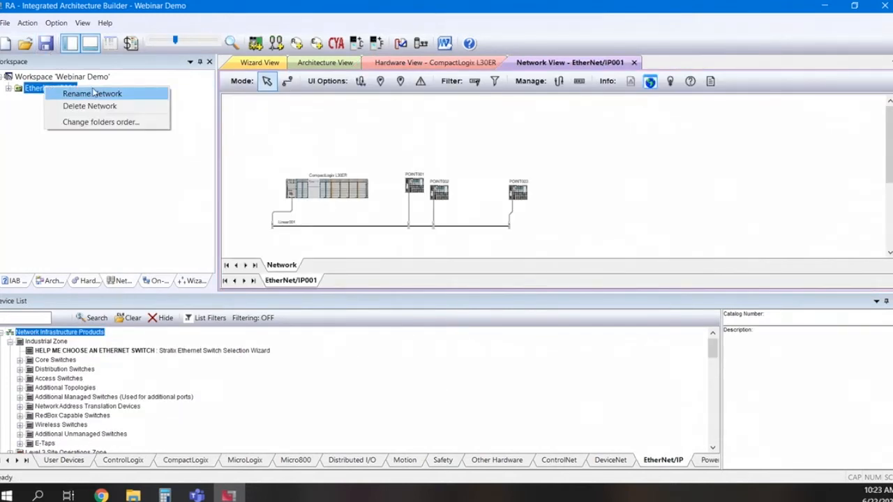
left_click(80, 106)
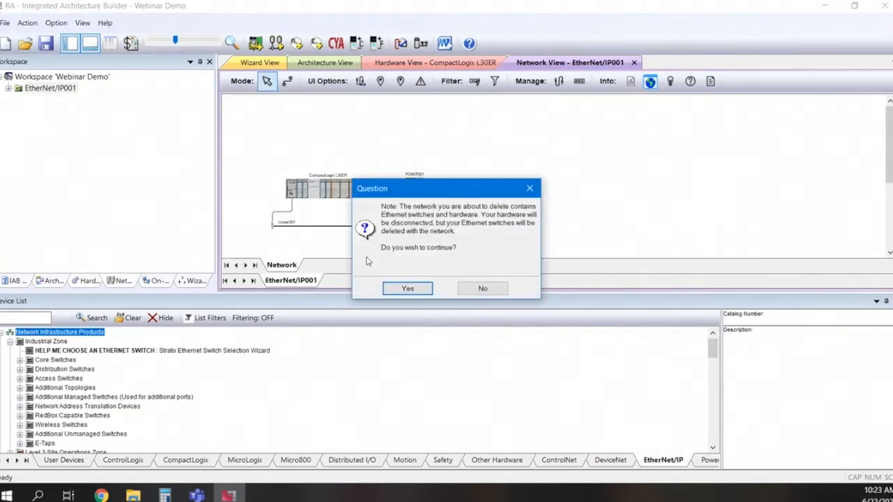
left_click(407, 288)
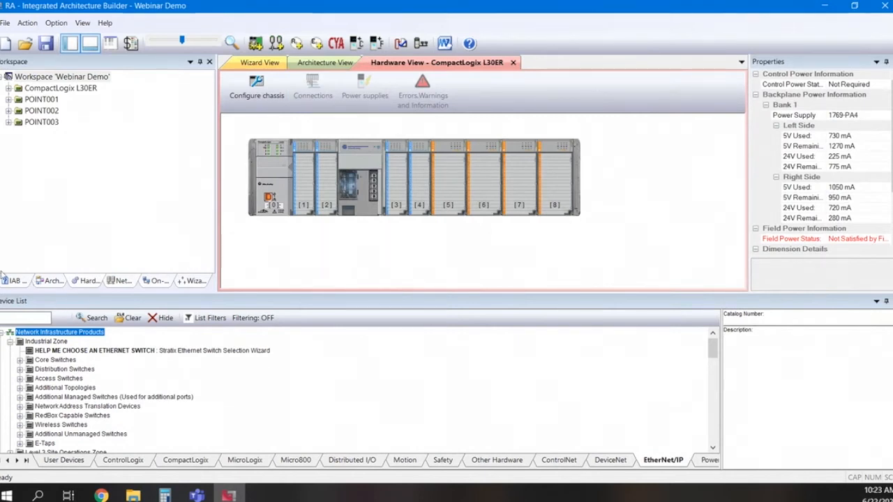
Connect Port 1 of the CompactLogix L30ER controller to a new freeform EtherNet/IP Standalone Switch network, keeping the suggested name, and return to the hardware view
right_click(270, 187)
mouse_move(377, 256)
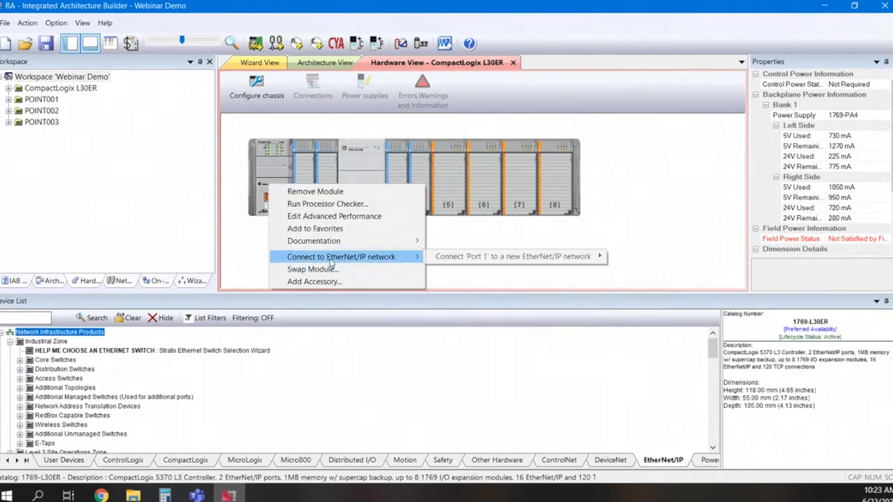
mouse_move(544, 257)
mouse_move(635, 269)
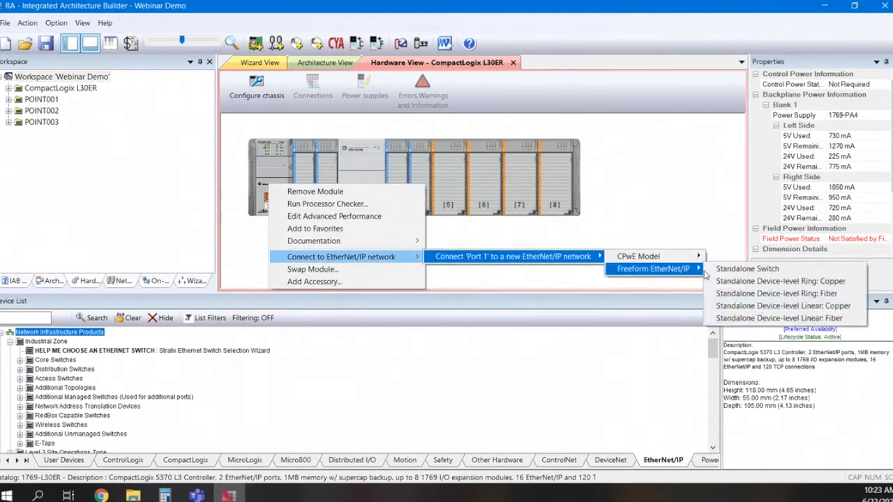
left_click(730, 272)
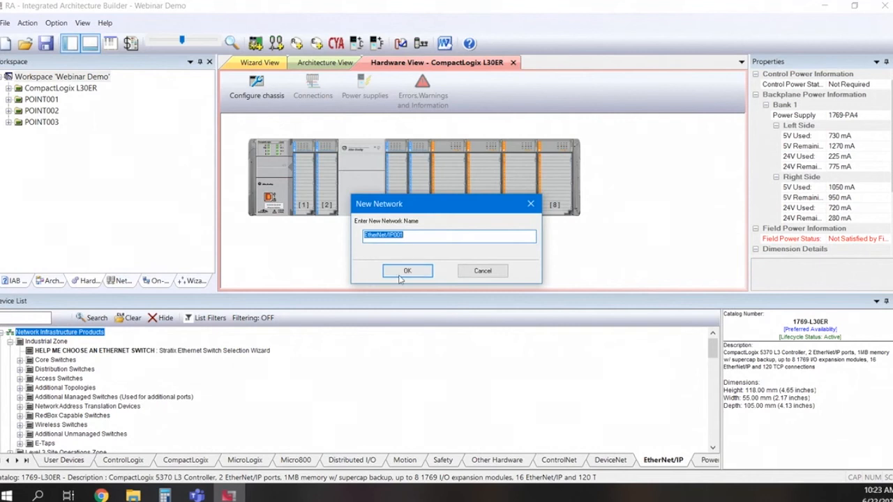
left_click(408, 273)
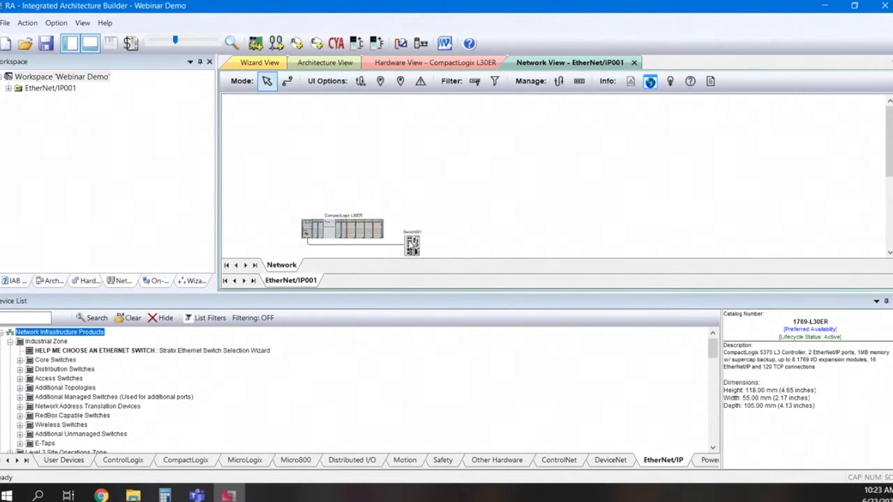
left_click(84, 281)
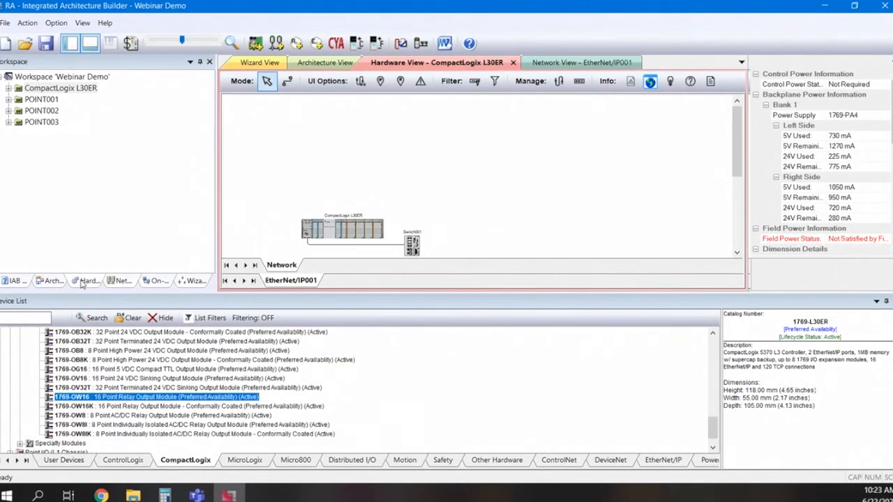
Connect Port 1 of the POINT001 chassis adapter to Switch001 on the existing EtherNet/IP001 network
left_click(42, 99)
right_click(279, 180)
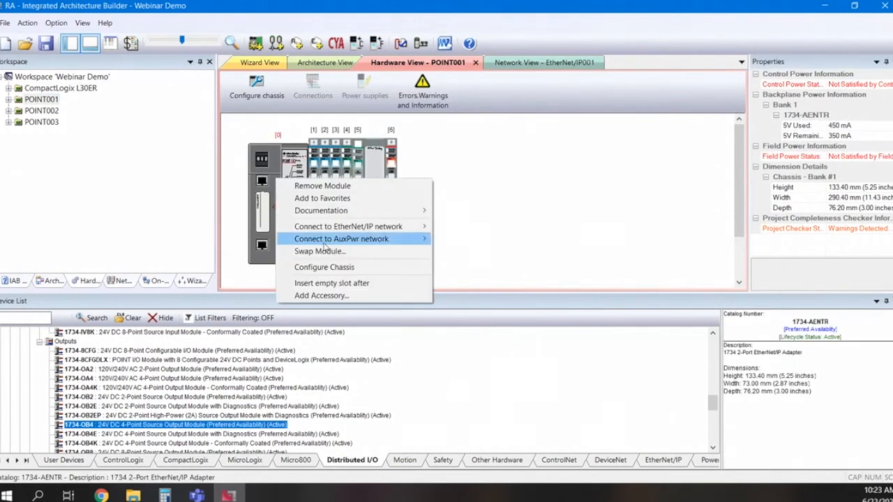
mouse_move(328, 230)
mouse_move(531, 239)
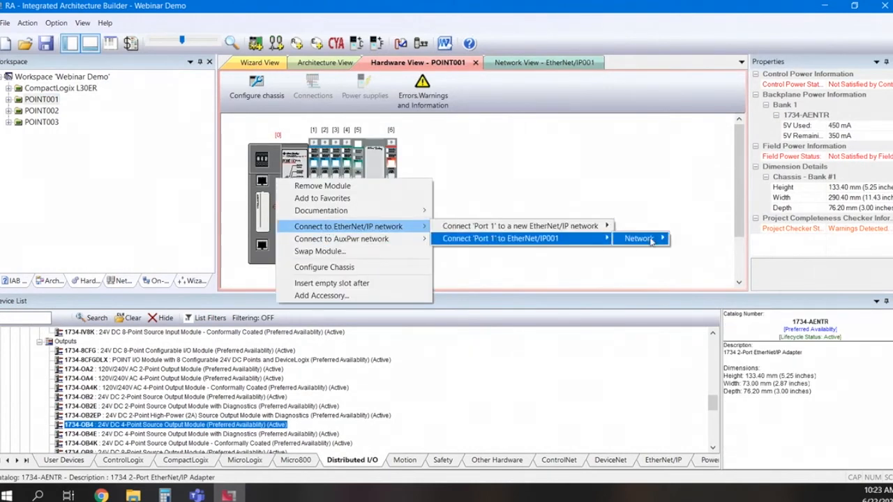
left_click(687, 239)
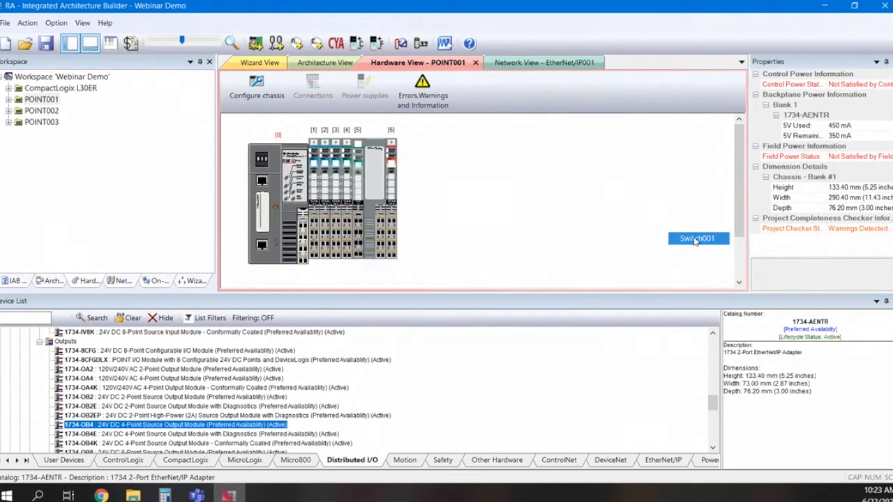
Connect Port 1 of the POINT002 chassis adapter to Switch001 on the existing EtherNet/IP001 network
left_click(39, 111)
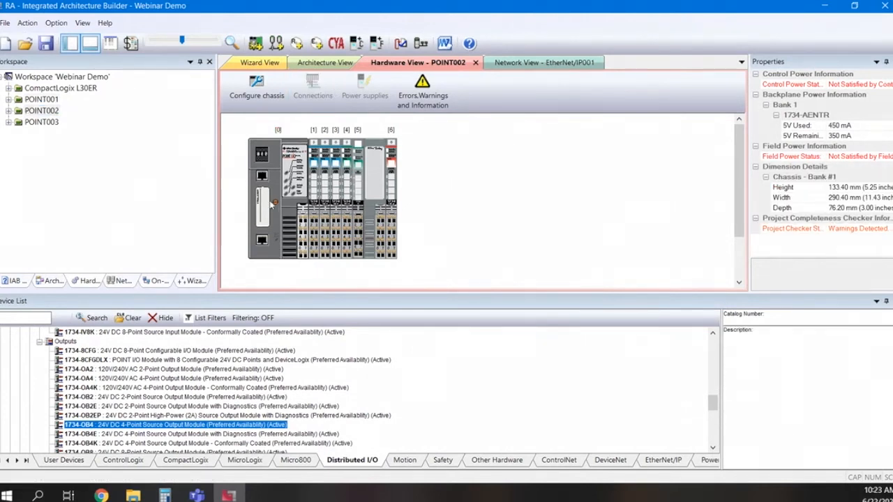
right_click(271, 203)
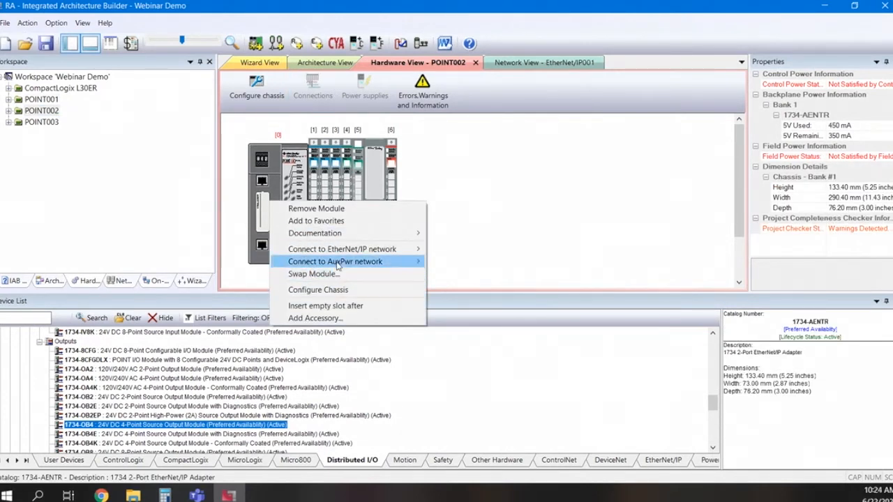
mouse_move(390, 249)
mouse_move(513, 260)
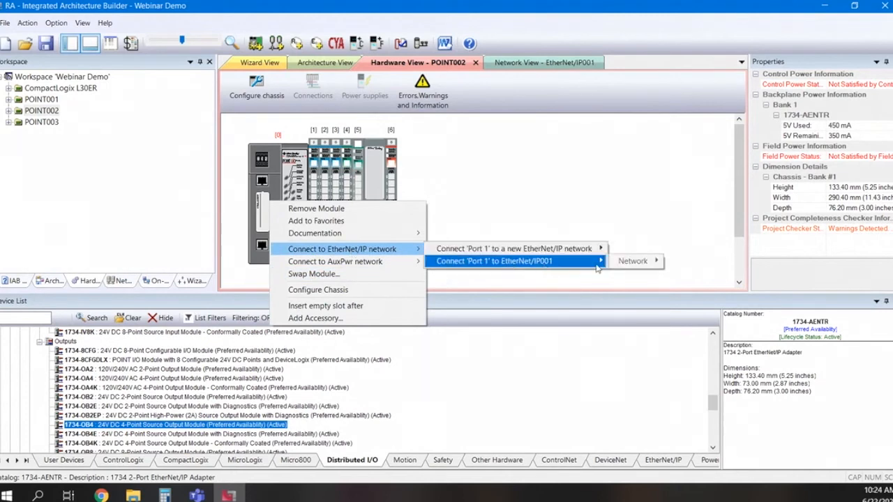
mouse_move(628, 266)
left_click(677, 262)
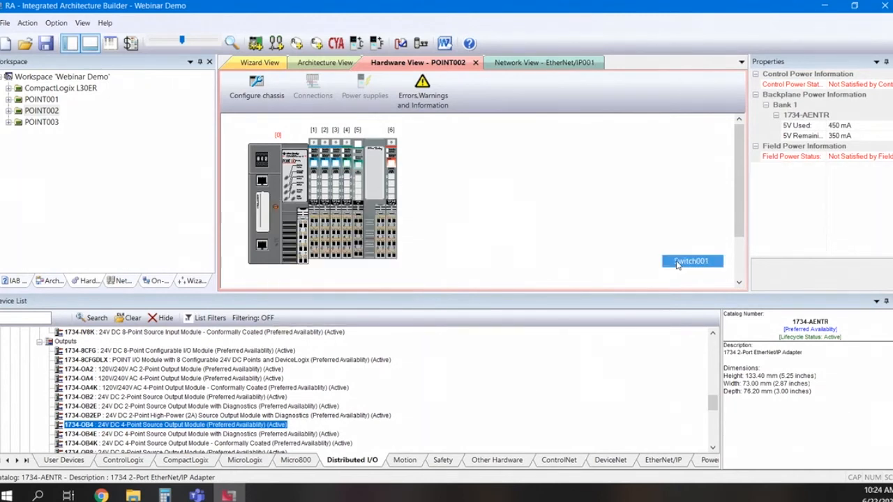
Delete the POINT003 device from the hardware workspace and confirm the deletion
left_click(18, 123)
right_click(19, 122)
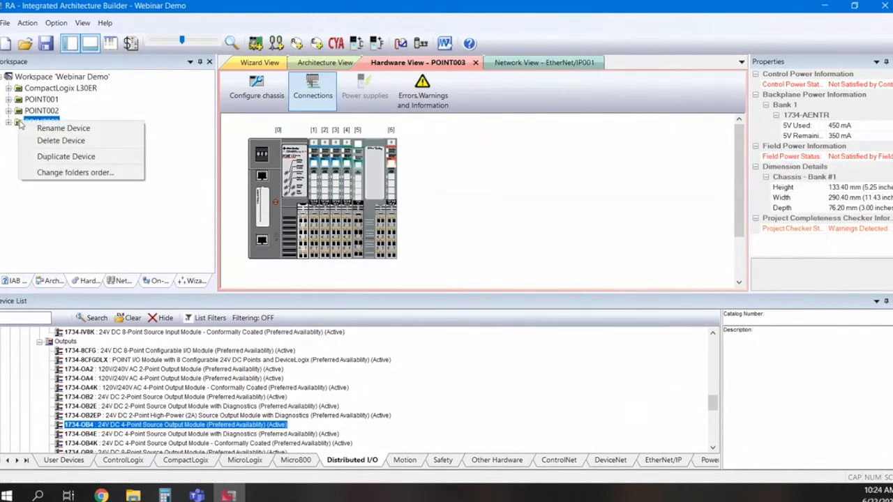
left_click(51, 139)
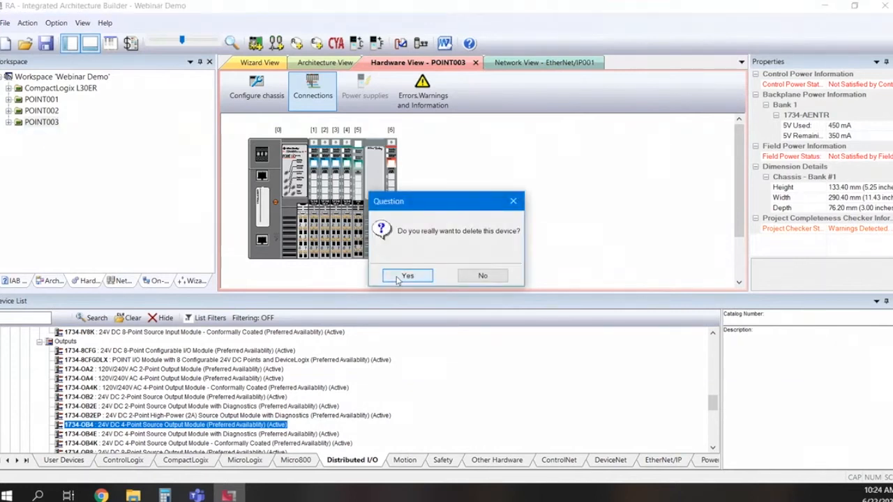
left_click(398, 280)
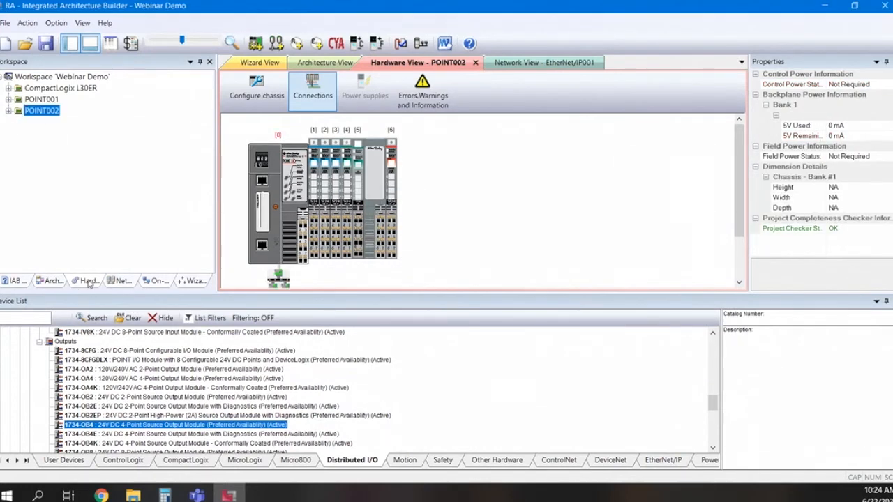
Show the EtherNet/IP001 network layout and move the POINT002 chassis to the right of POINT001 and the switch
left_click(115, 283)
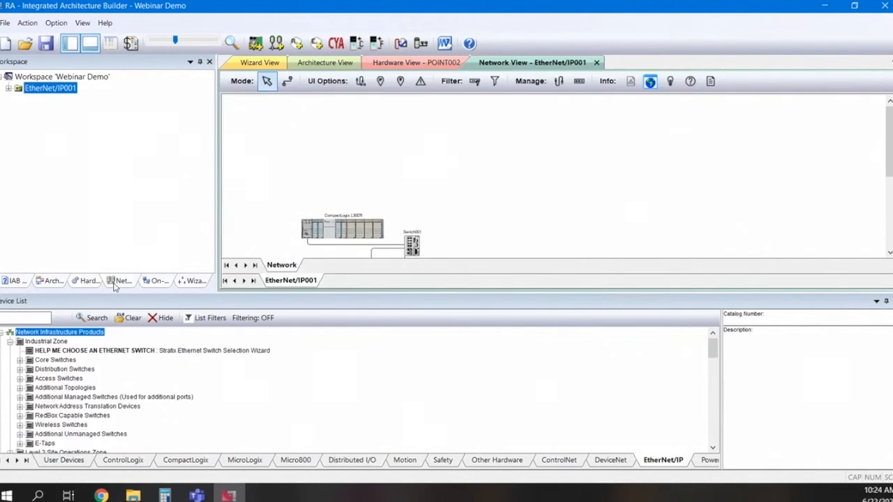
left_click_drag(889, 139, 888, 179)
left_click_drag(378, 221, 503, 190)
left_click(376, 183)
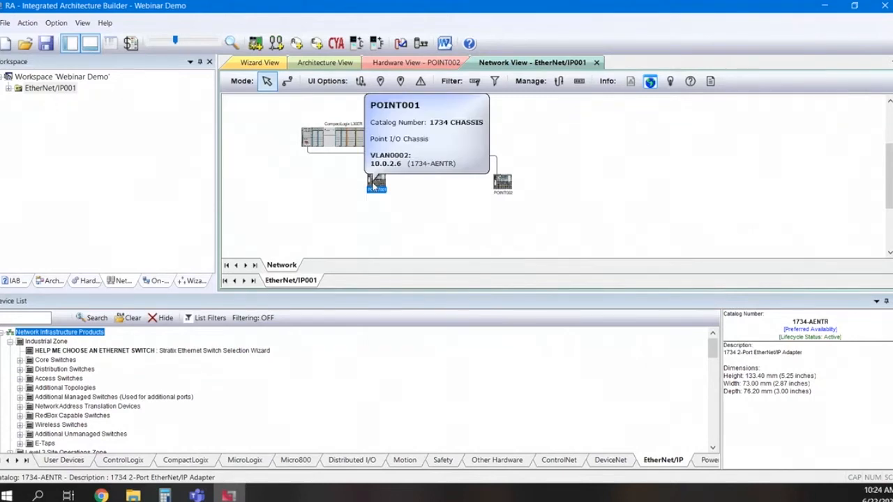
Open the configuration of Switch001 and review its port, cable and connected device details
right_click(409, 154)
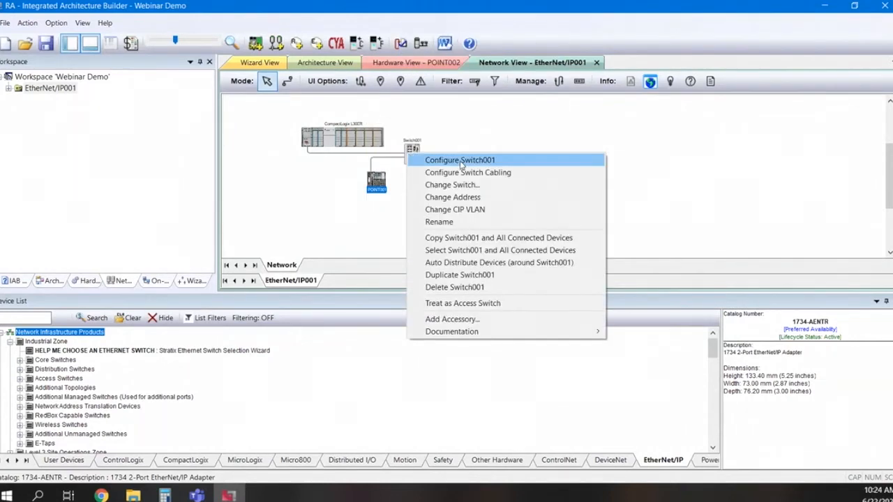
left_click(465, 162)
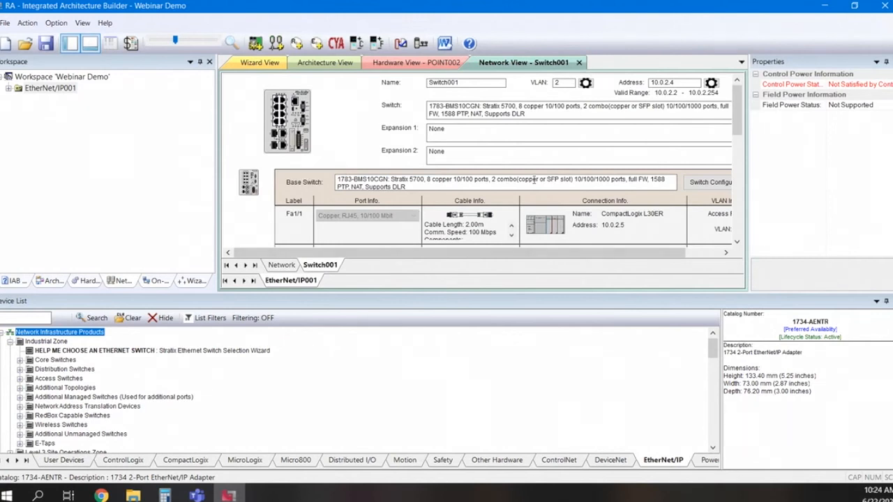
scroll(415, 206, "down", 3)
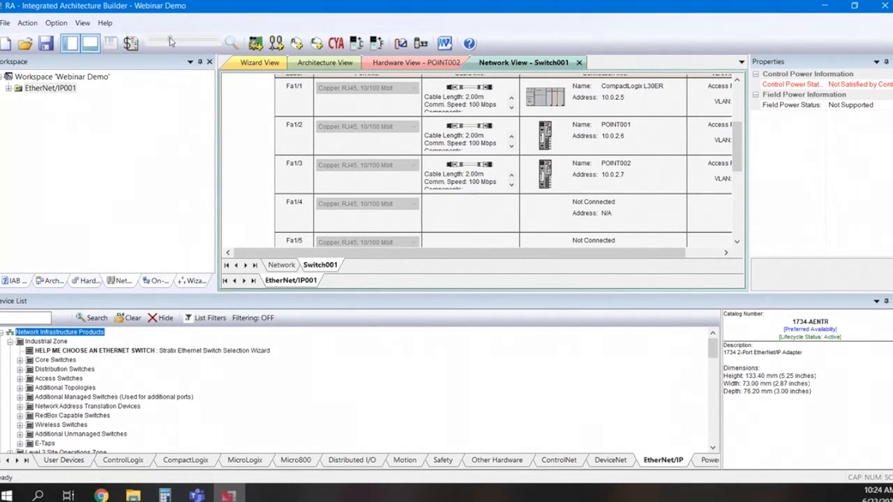
left_click_drag(737, 155, 737, 122)
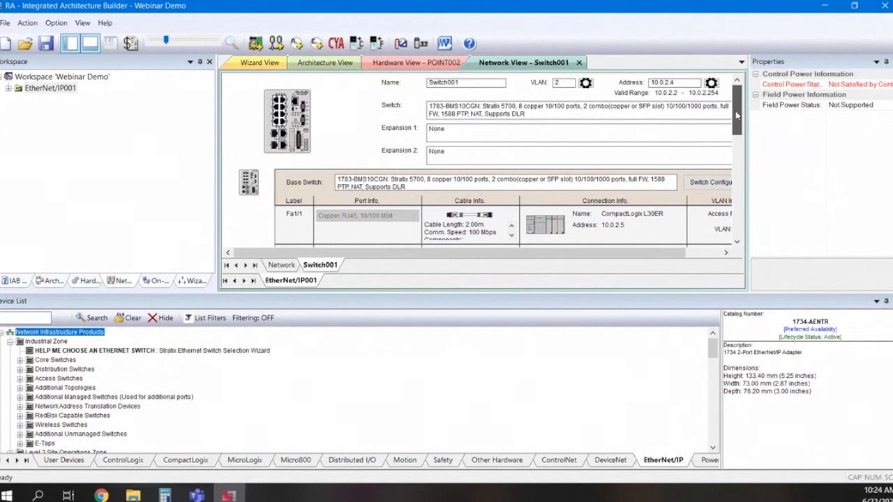
left_click_drag(549, 256, 590, 256)
Change Switch001 to the unmanaged Stratix 2000 model 1783-US8T through the assisted switch selection
left_click(675, 183)
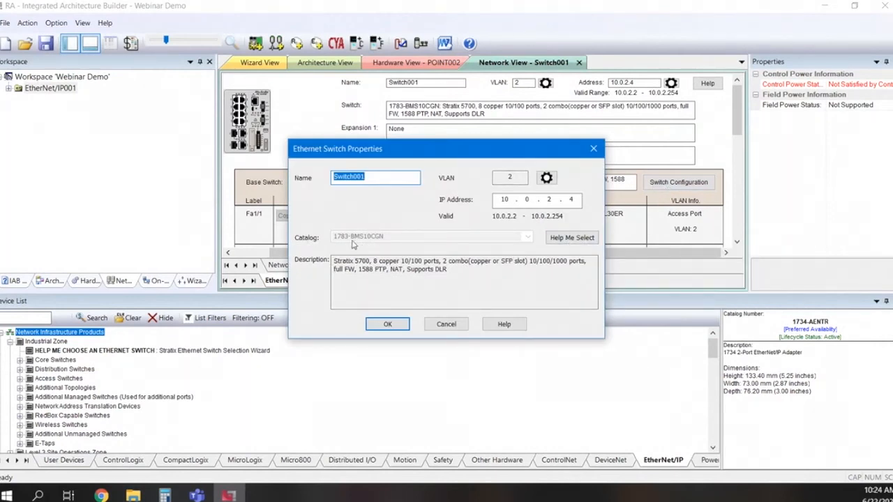
left_click(578, 239)
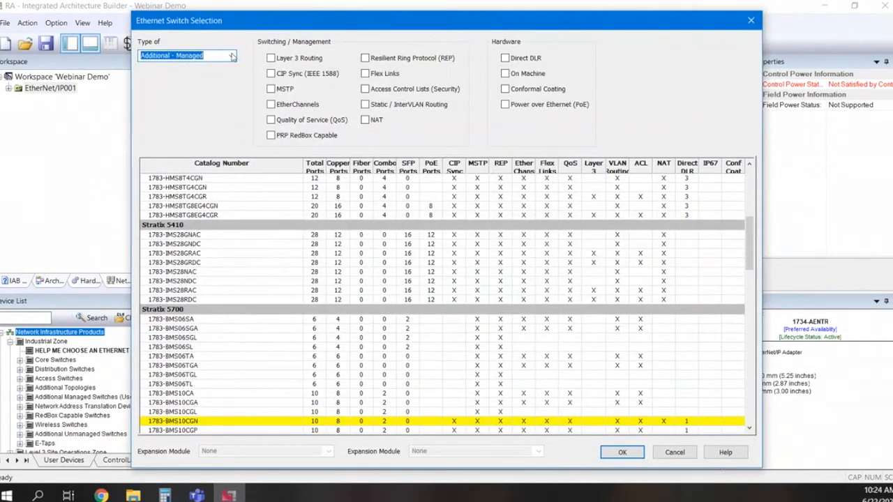
left_click(232, 57)
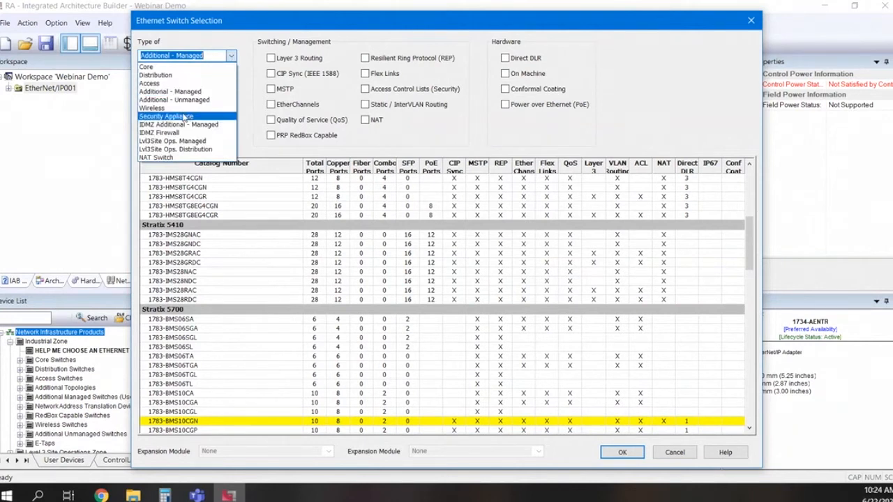
left_click(189, 101)
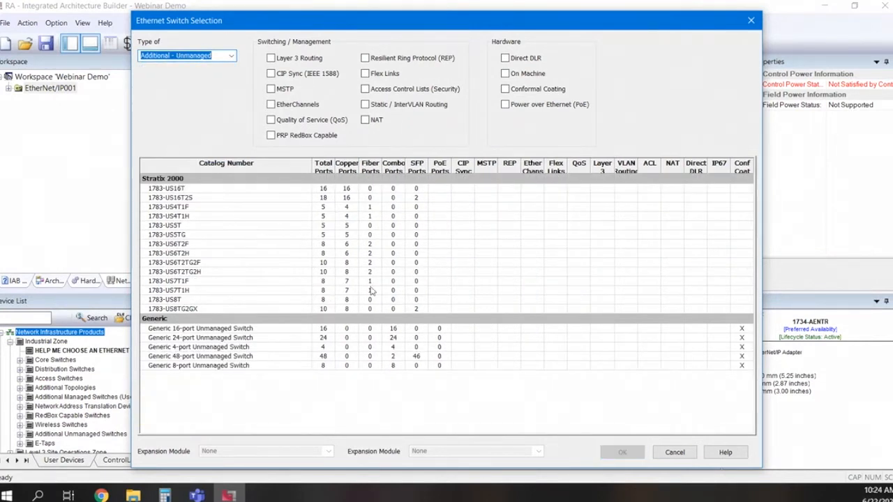
left_click(164, 300)
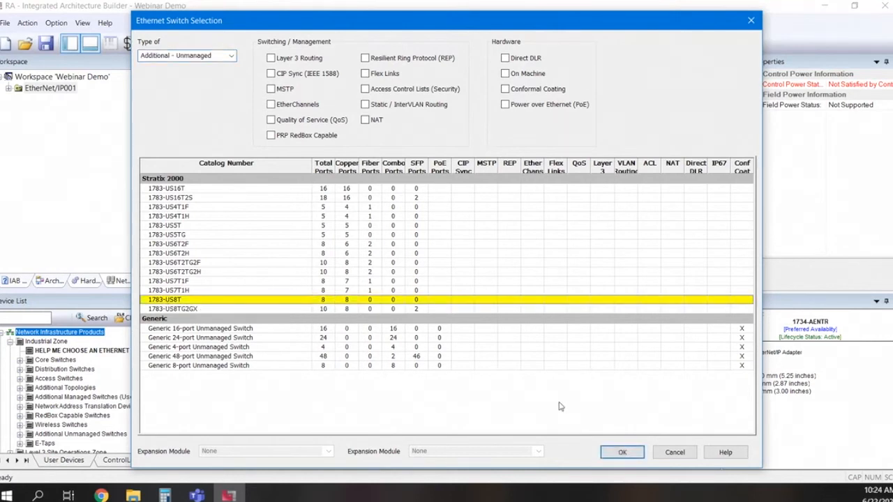
left_click(622, 452)
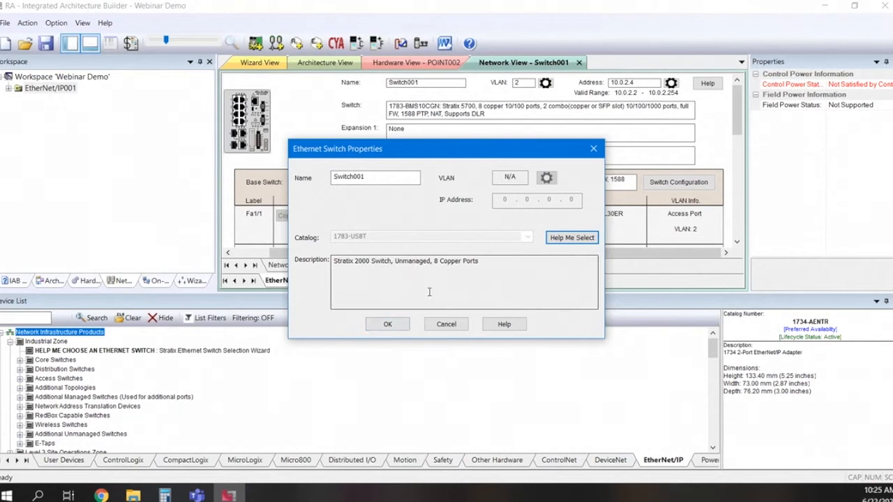
left_click(388, 325)
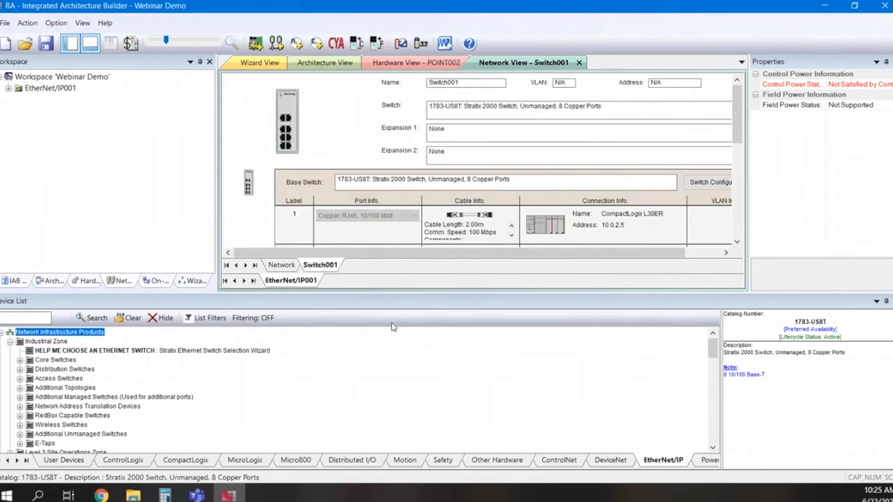
Show the overall system architecture and shift the POINT001 chassis slightly toward the switch
left_click(322, 63)
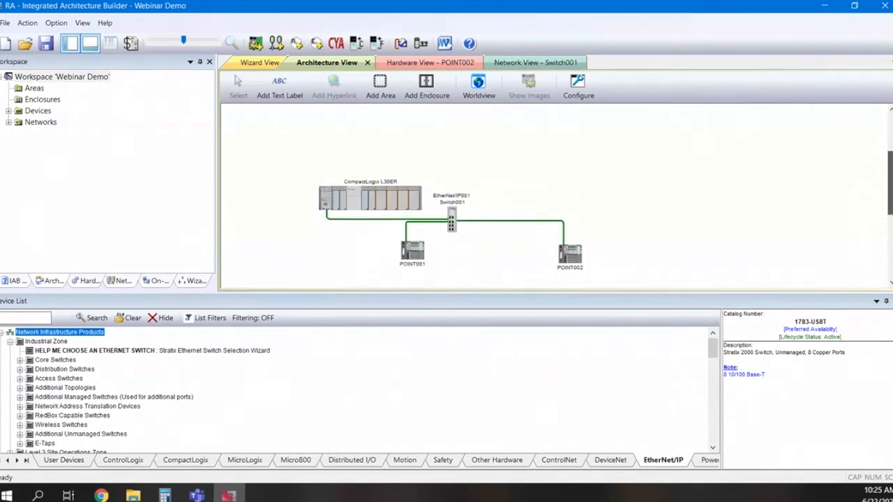
left_click_drag(891, 183, 891, 196)
left_click_drag(410, 221, 417, 226)
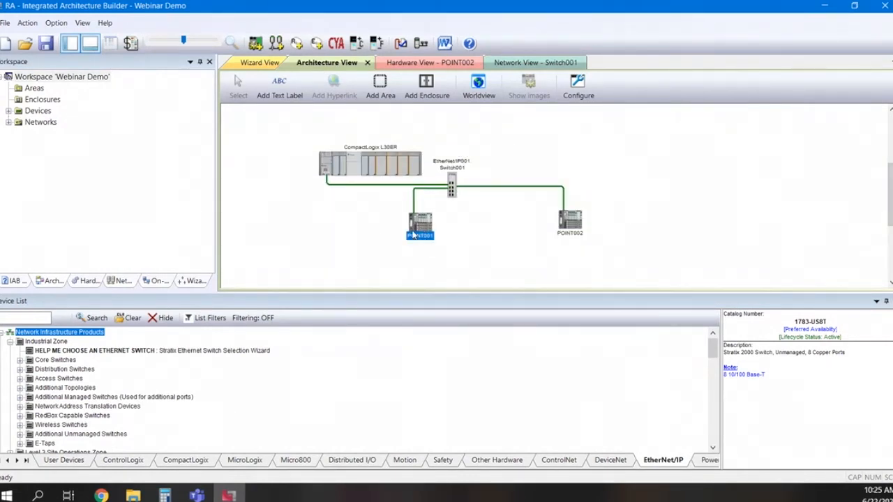
Open the advanced communications details of the project and bring the dialog fully into view
left_click(27, 23)
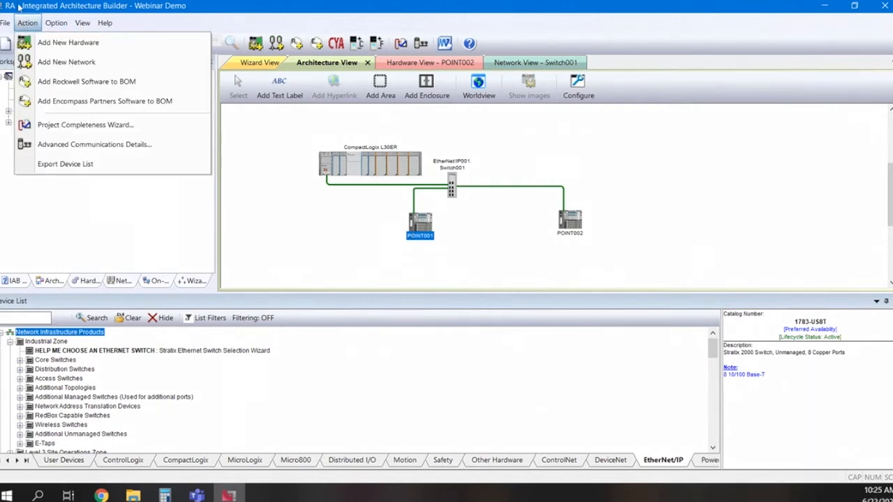
left_click(37, 144)
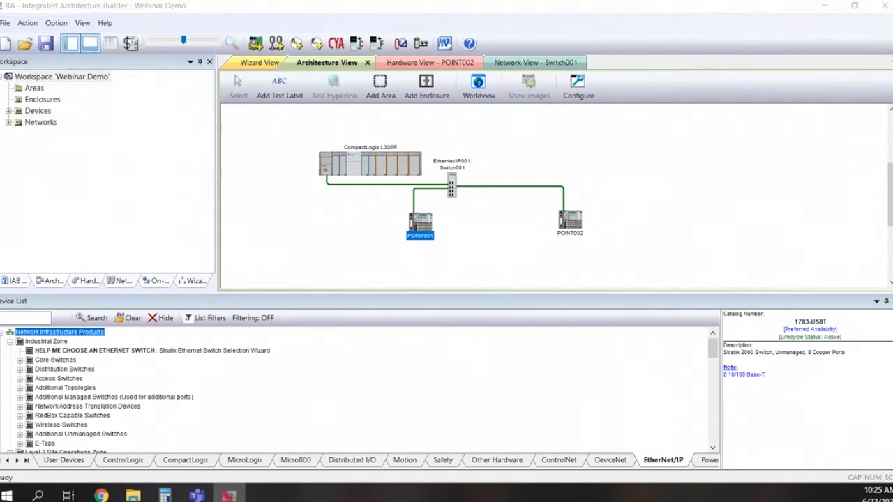
left_click_drag(418, 499, 389, 31)
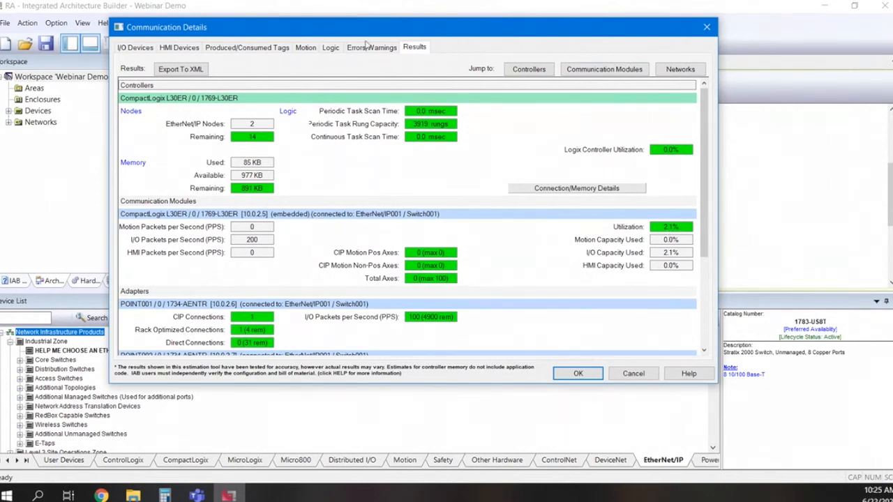
Set the RPI to 3 for the local 1769 I/O modules and the POINT001 1734-AENTR adapter
left_click(127, 48)
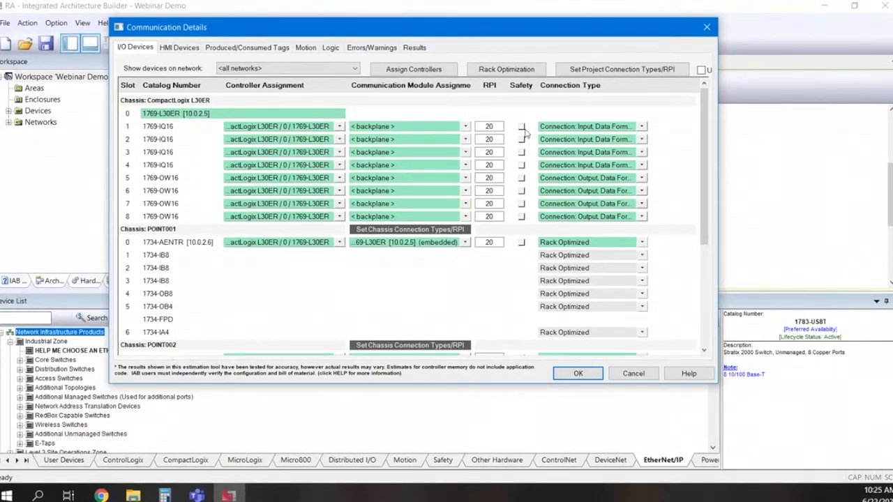
double_click(491, 242)
type("3")
double_click(496, 218)
type("3")
double_click(494, 204)
type("3")
double_click(492, 190)
type("3")
double_click(489, 178)
type("3")
double_click(491, 165)
type("3")
double_click(490, 140)
type("3")
double_click(490, 126)
type("3")
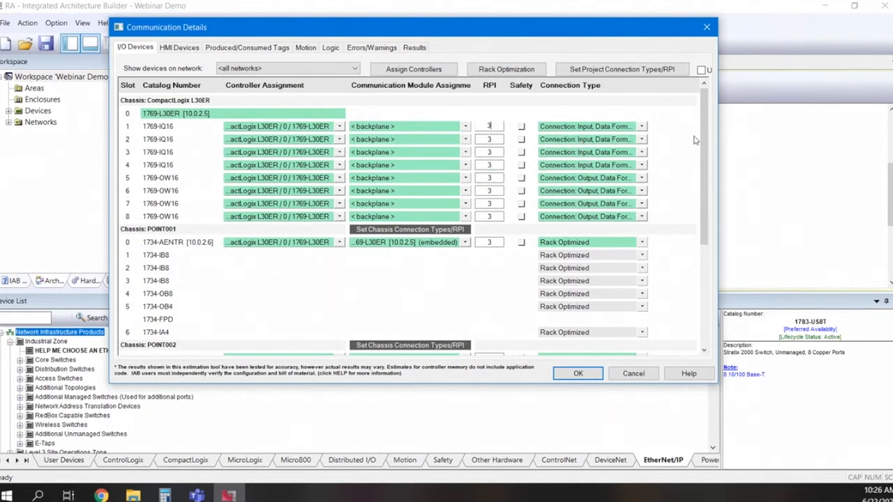
Set the RPI of the POINT002 1734-AENTR adapter to 3 and check the remaining I/O device entries
scroll(501, 248, "down", 2)
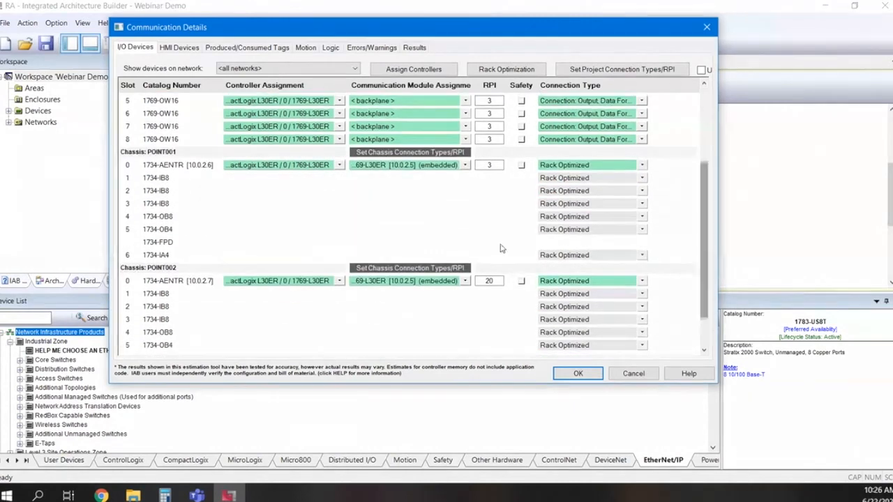
double_click(490, 280)
type("3")
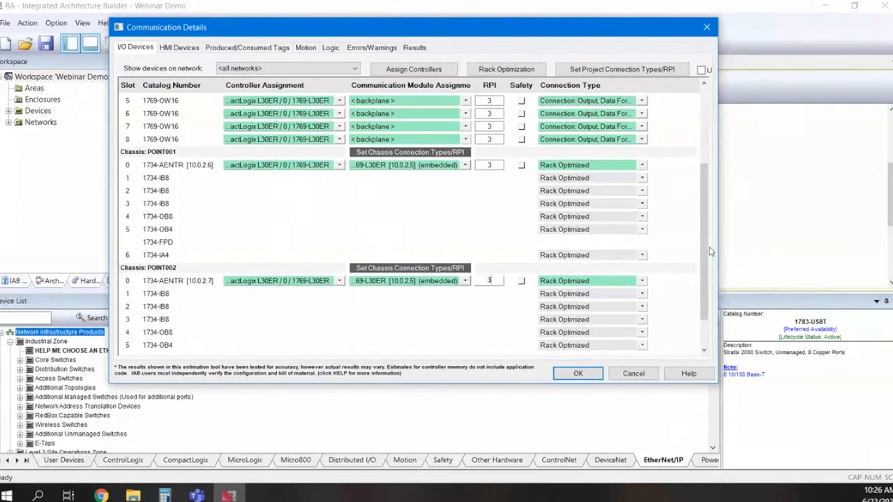
scroll(710, 251, "down", 1)
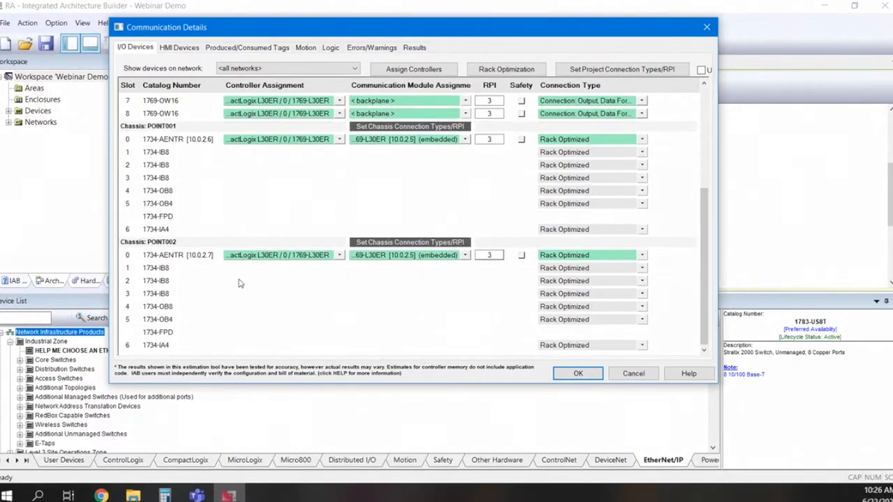
scroll(241, 162, "up", 1)
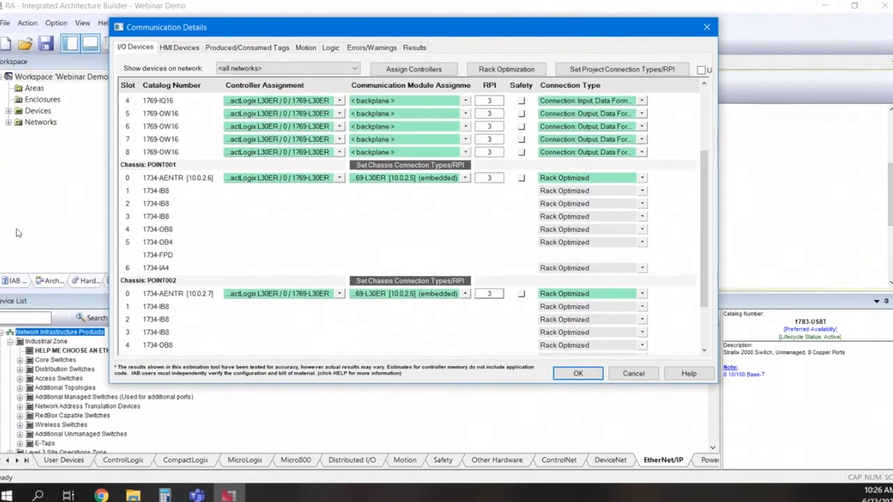
Check the HMI device and produced/consumed tag settings, and enter a continuous user task size for the 1769-L30ER controller
left_click(180, 48)
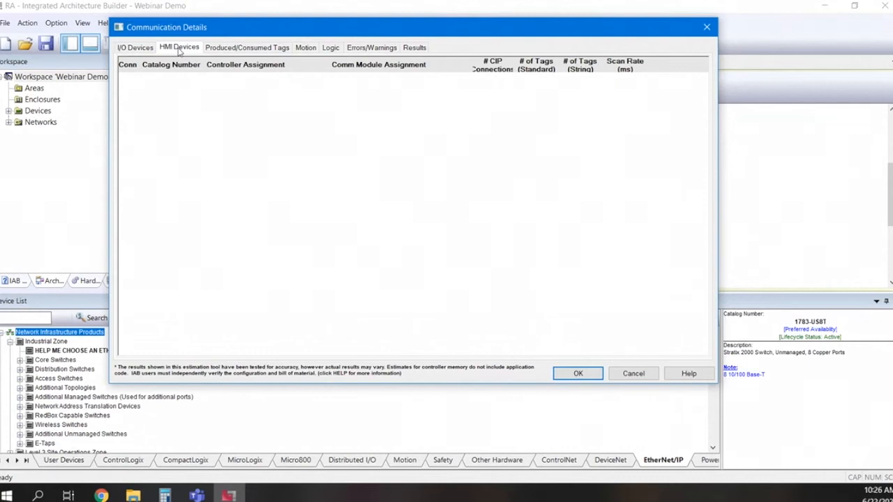
left_click(241, 48)
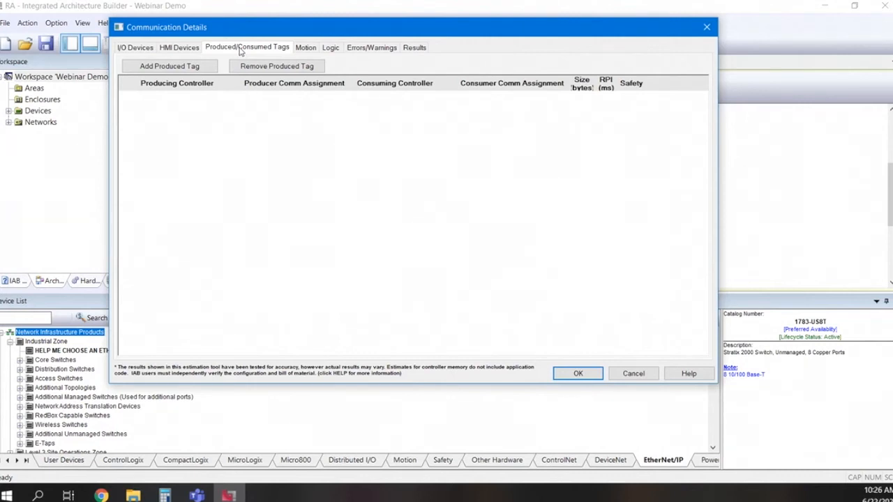
left_click(339, 50)
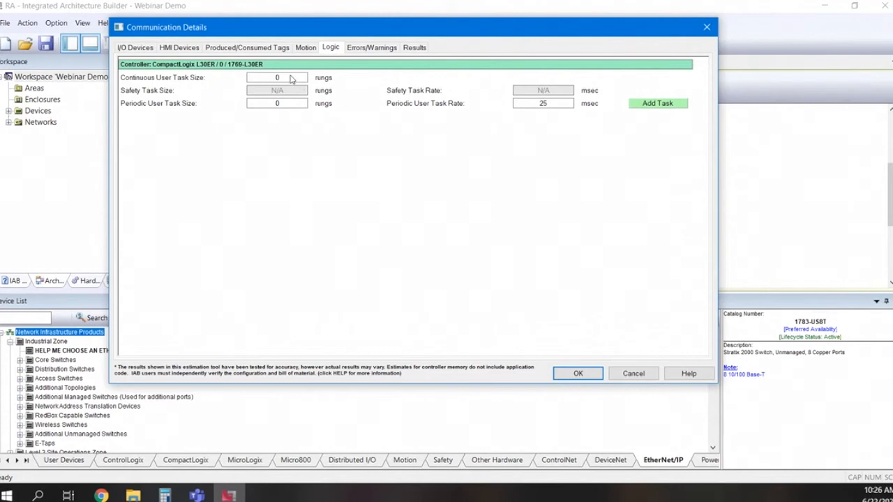
double_click(281, 78)
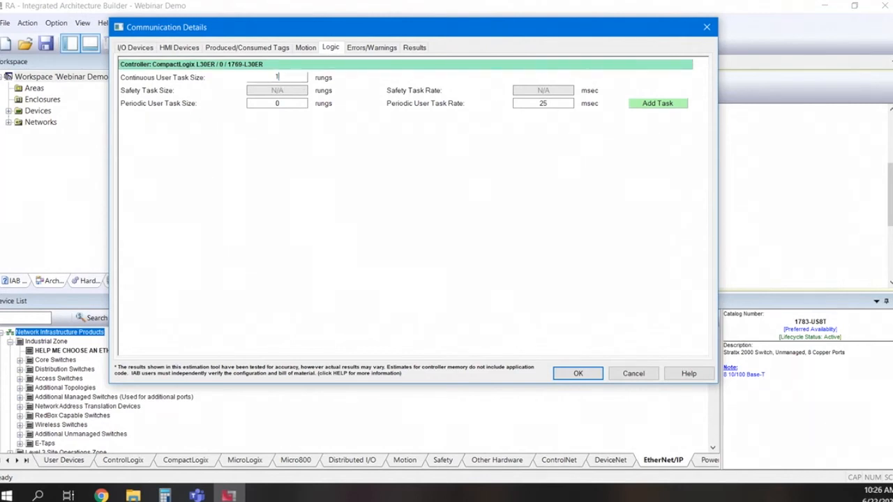
left_click(283, 208)
Review the communication errors and warnings and the controller, adapter and network results, and close the details discarding the changes
left_click(373, 48)
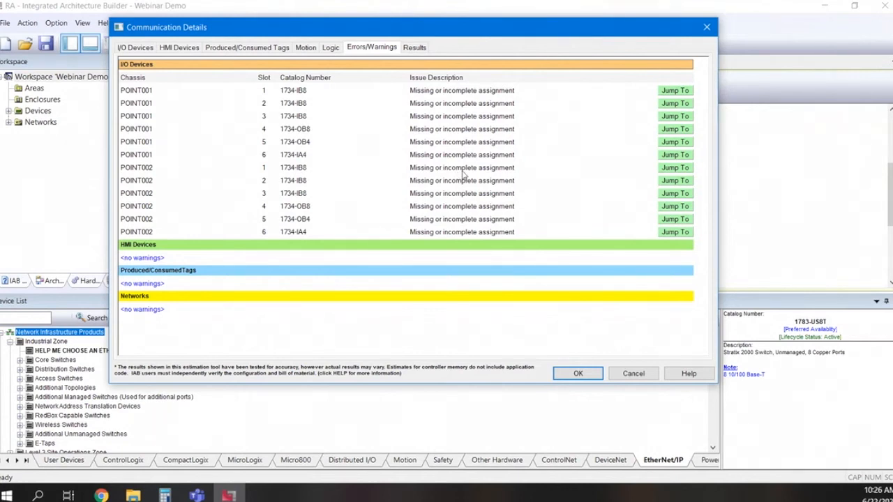
left_click(417, 48)
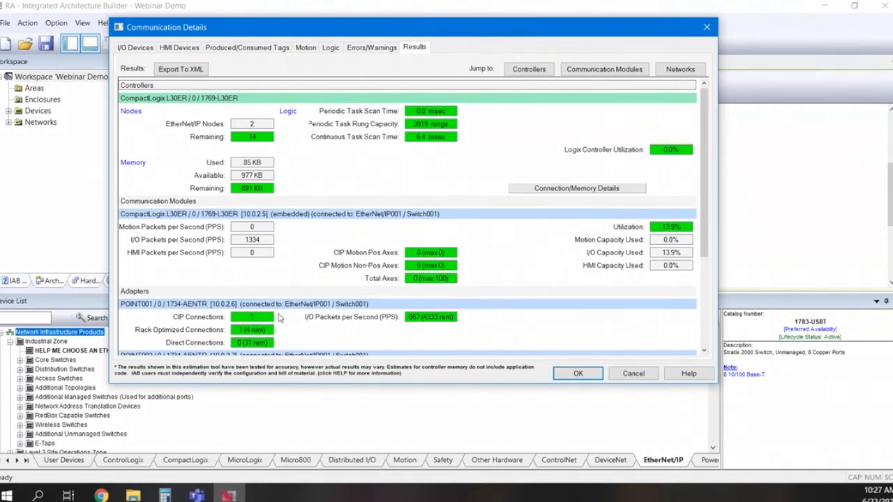
scroll(281, 318, "down", 1)
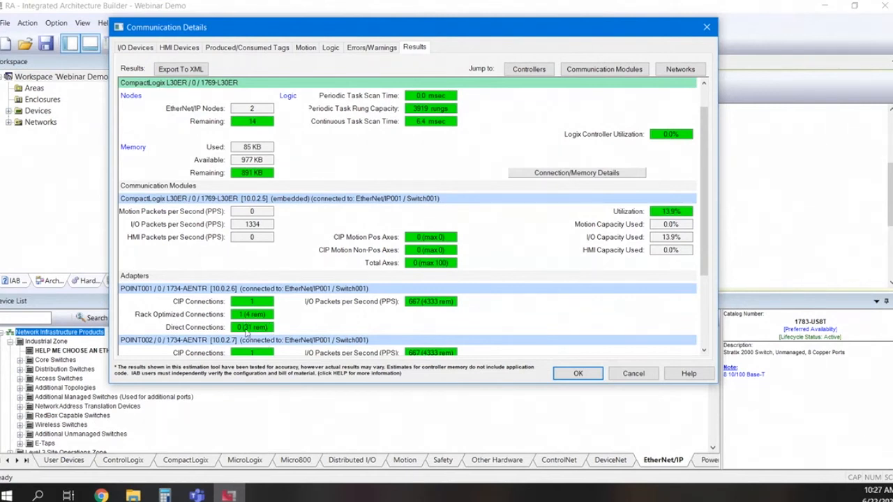
scroll(255, 331, "down", 3)
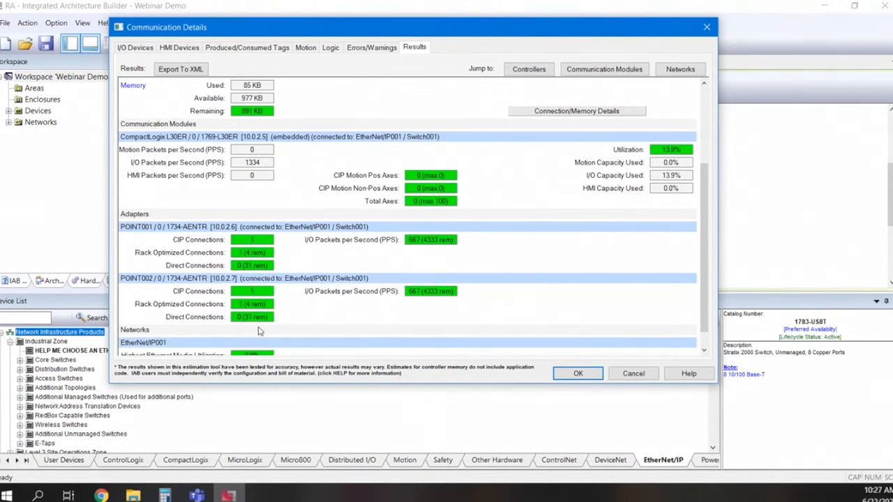
scroll(258, 331, "down", 1)
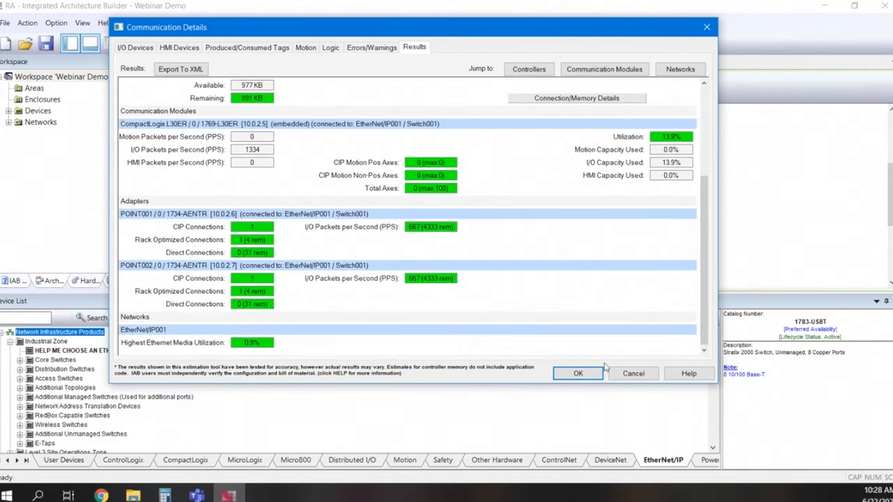
left_click(633, 374)
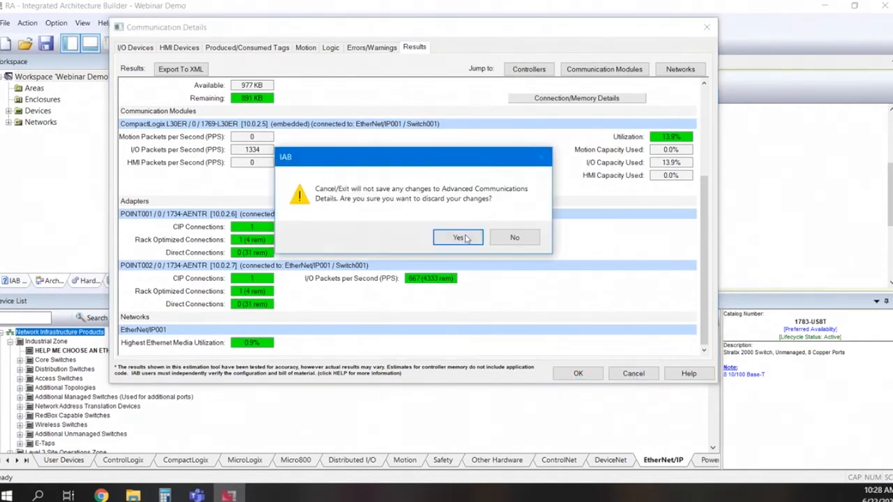
left_click(458, 238)
Add a PowerFlex525 drive to the project as new hardware with the name Device001
left_click(79, 285)
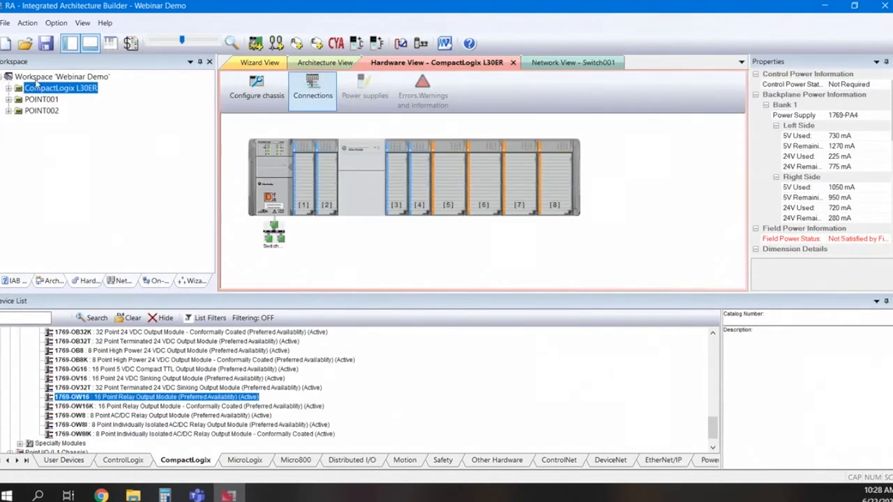
left_click(28, 22)
left_click(37, 42)
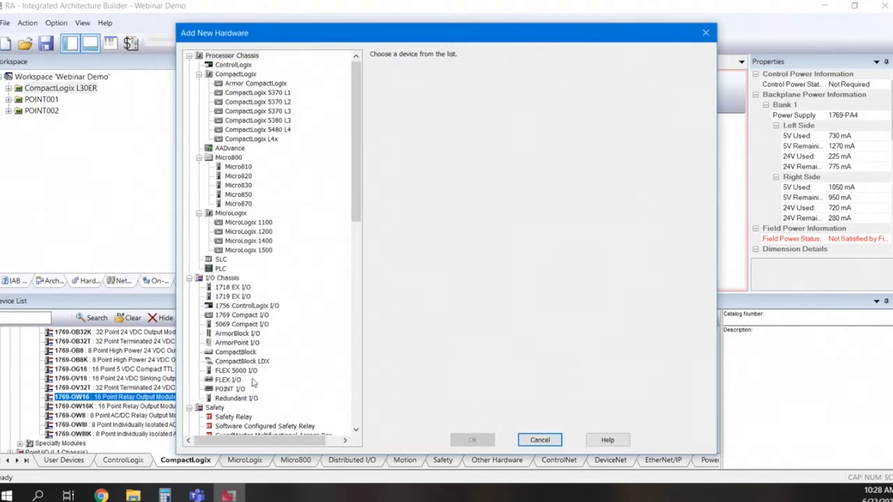
scroll(254, 382, "down", 4)
scroll(254, 382, "down", 6)
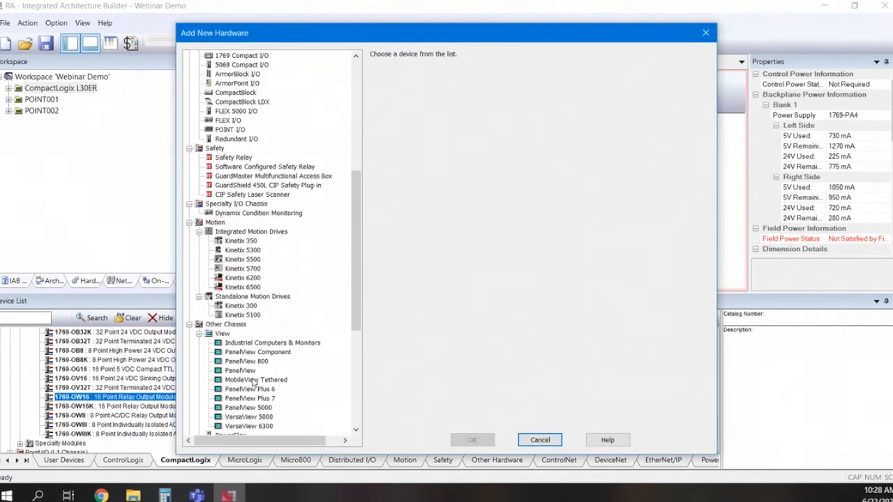
scroll(259, 380, "down", 3)
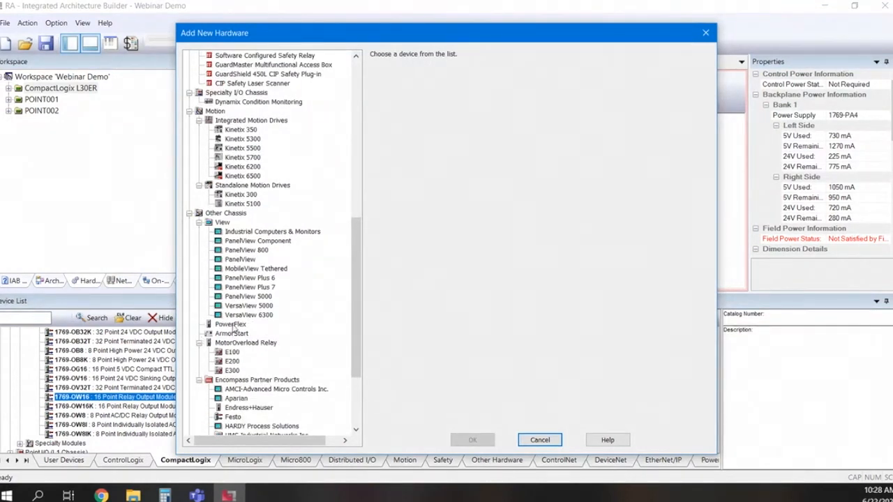
left_click(231, 324)
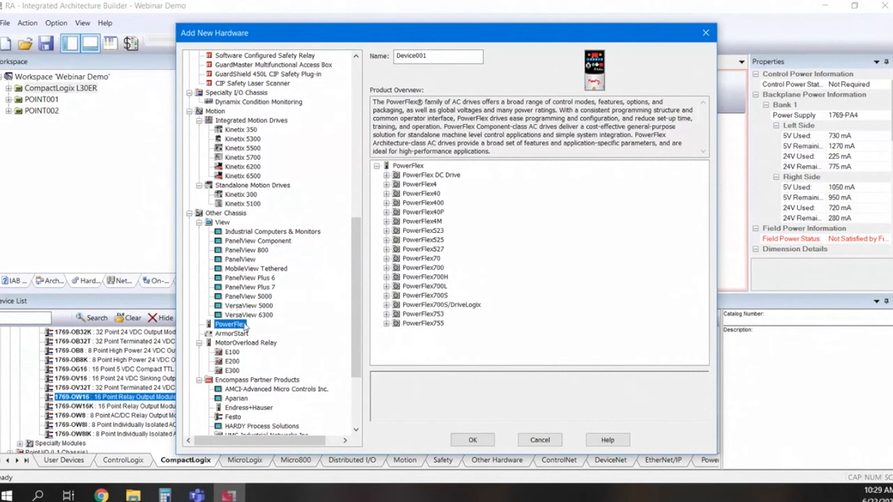
left_click(387, 240)
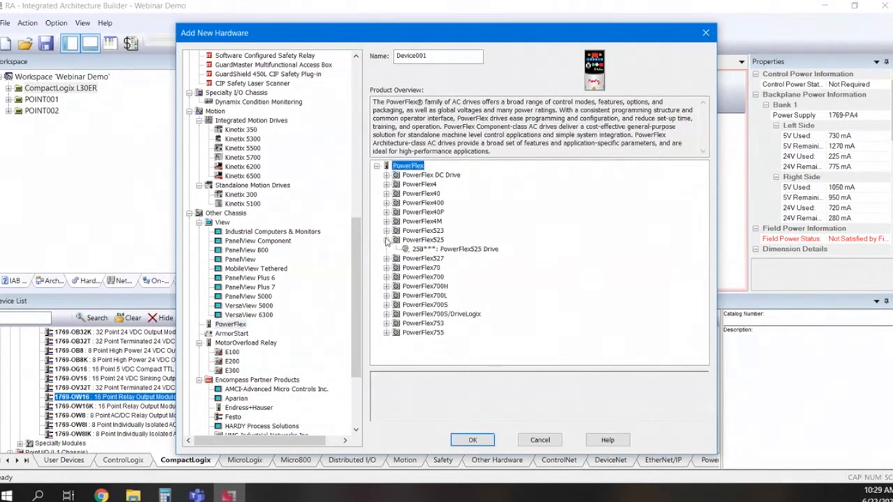
left_click(455, 249)
left_click(469, 441)
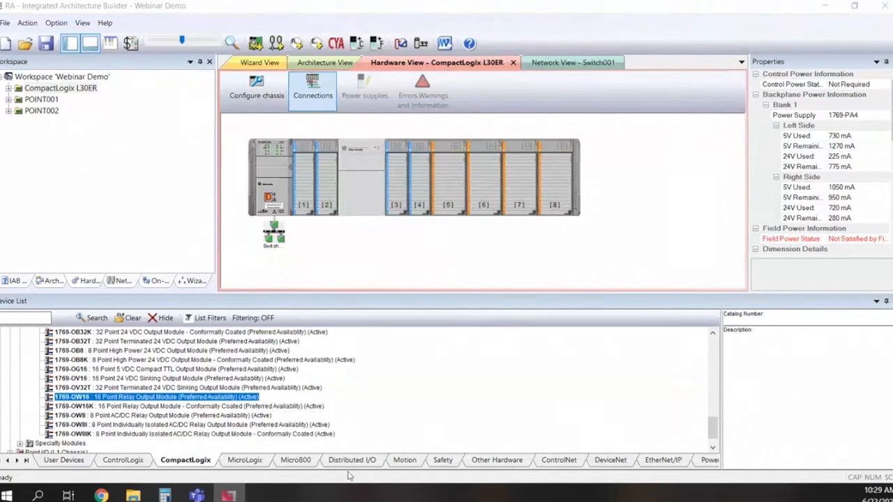
Configure the PowerFlex 525 drive with 480 VAC, 3 Phase voltage, 4 Amps output current and No Filter, and accept the configuration
left_click_drag(391, 452, 376, 27)
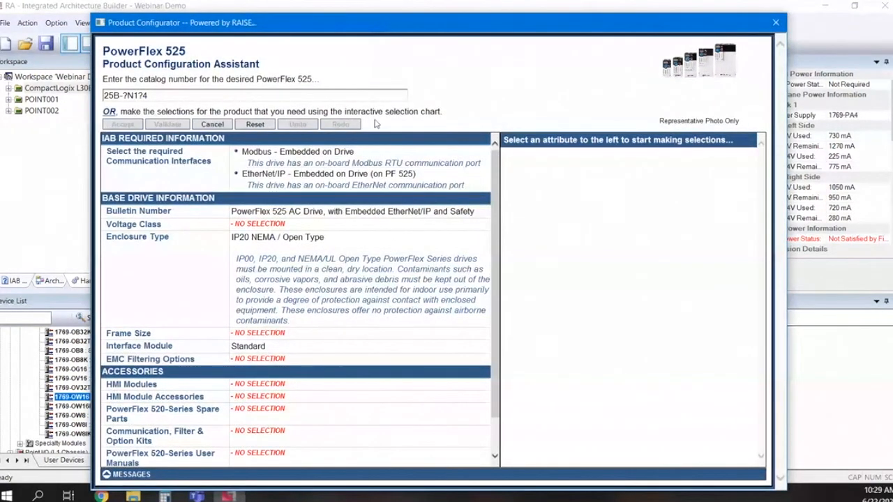
left_click(244, 224)
left_click(531, 203)
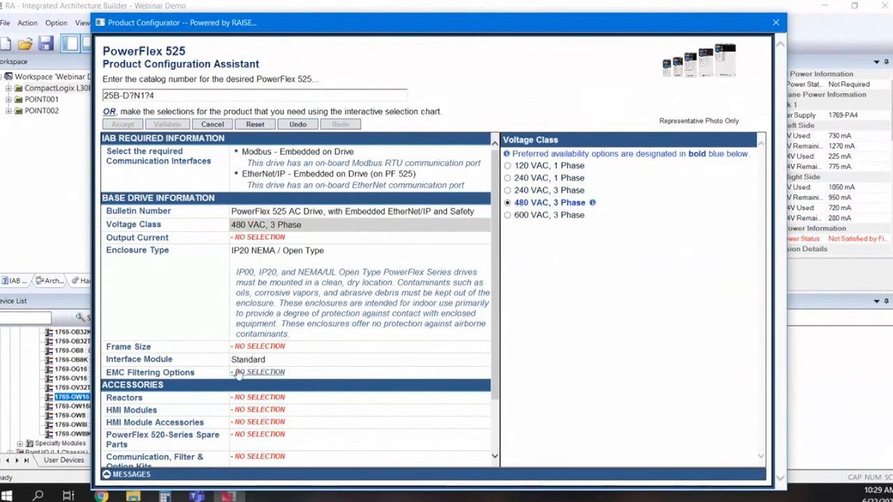
left_click(262, 239)
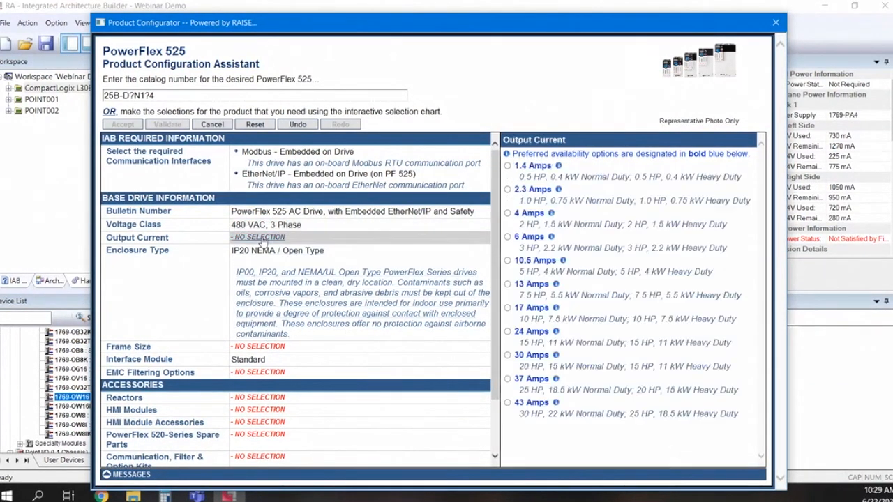
left_click(529, 214)
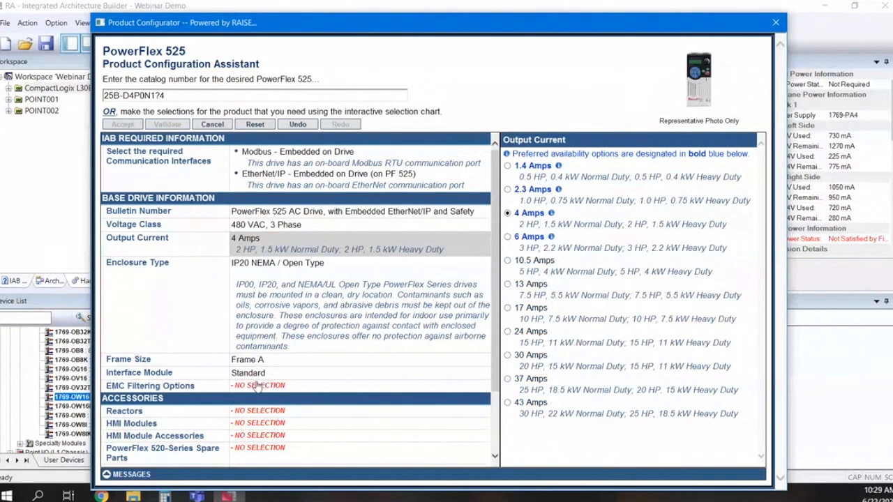
left_click(524, 167)
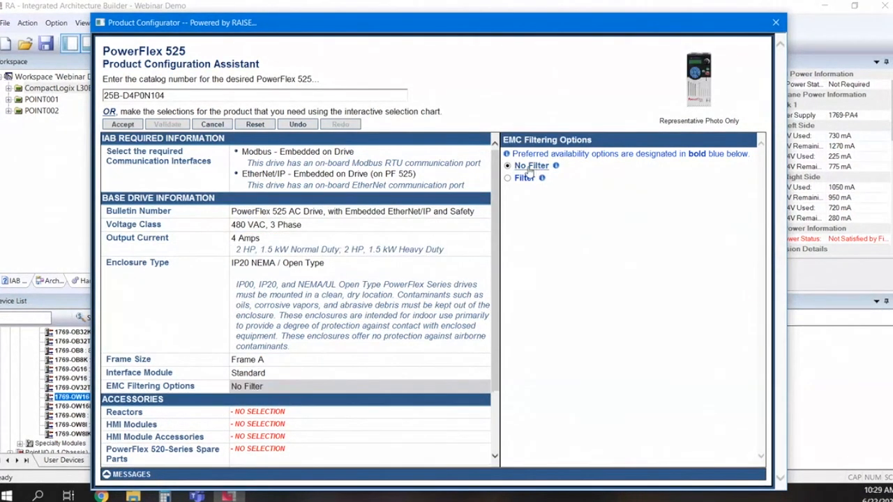
left_click(122, 125)
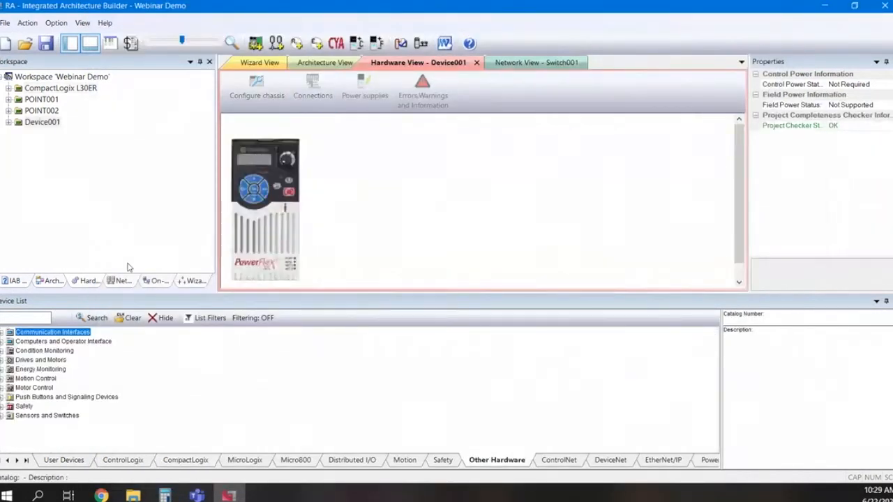
Connect the drive's Enet port to Switch001 on EtherNet/IP001 and place the drive below the switch in the network diagram
right_click(283, 204)
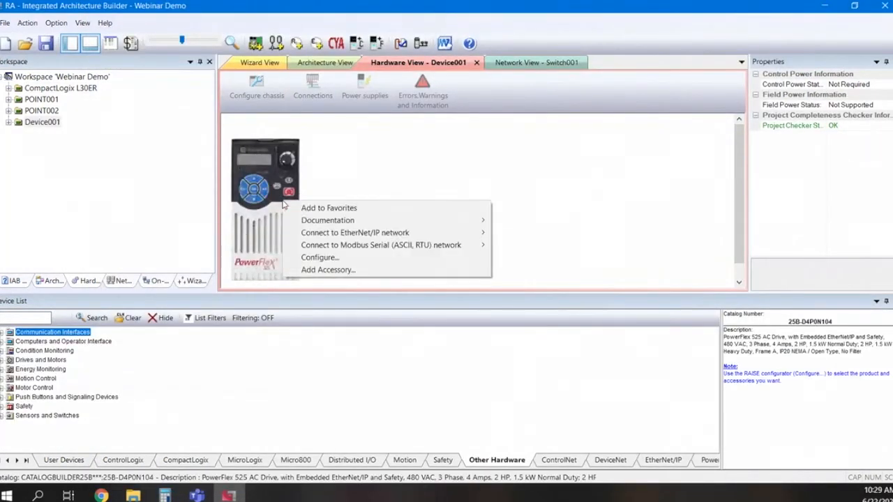
mouse_move(351, 237)
mouse_move(517, 244)
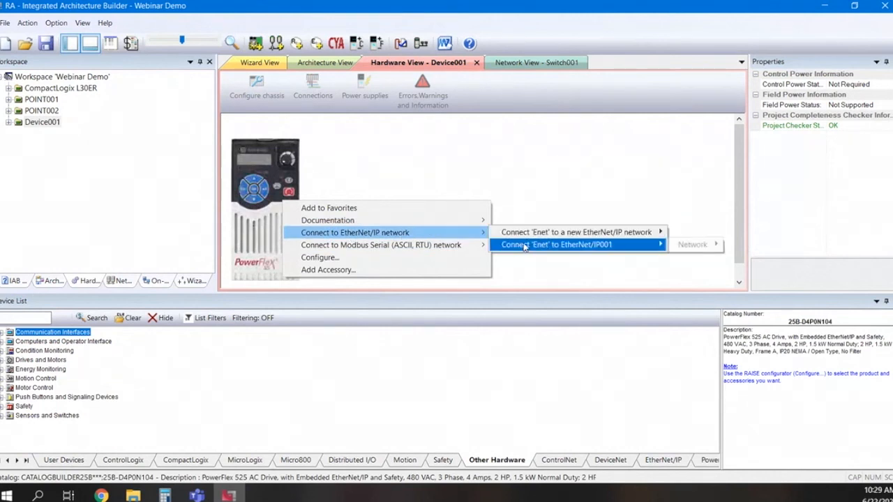
mouse_move(691, 244)
left_click(731, 245)
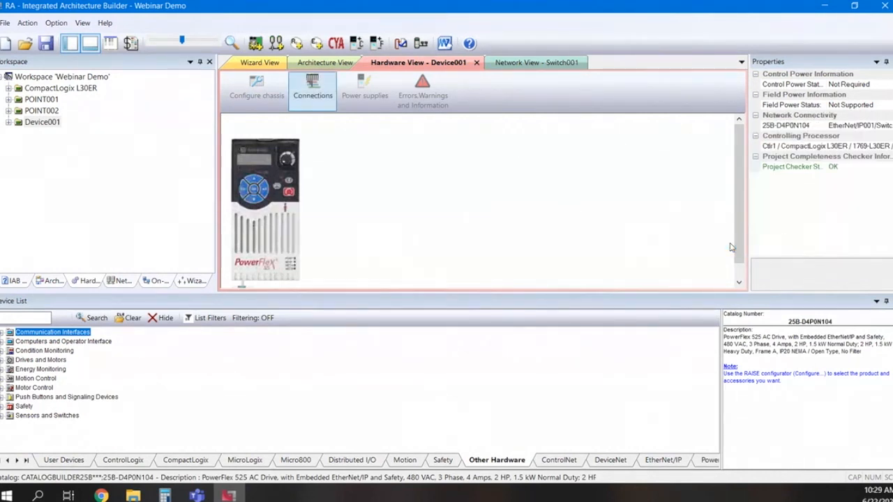
left_click(127, 284)
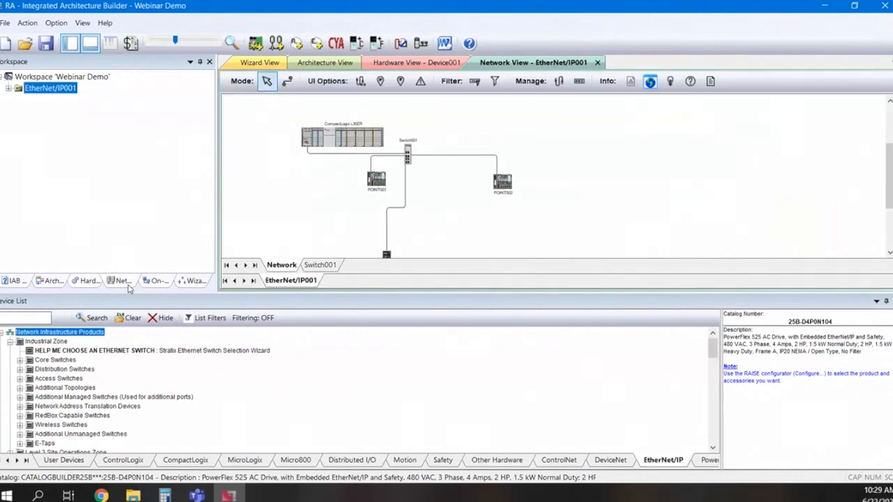
left_click_drag(387, 256, 430, 222)
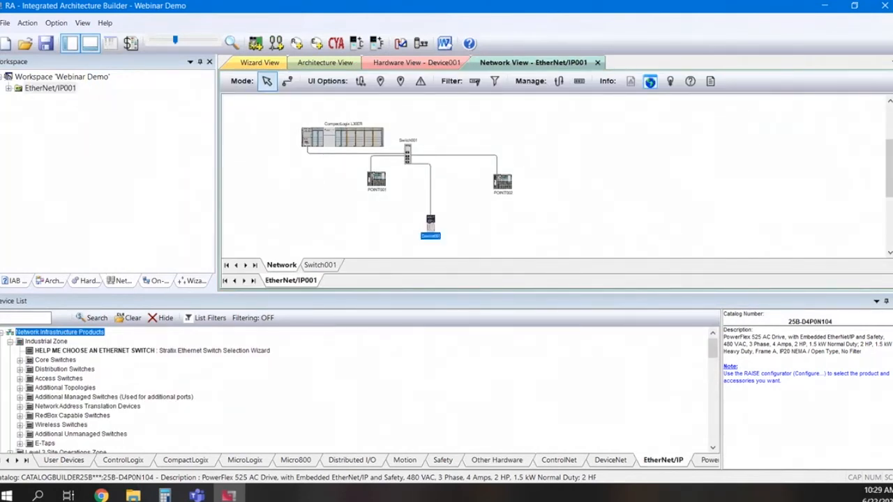
Examine the advanced communications details for the controller utilization and the RPI settings of all I/O devices including the drive, and close them
left_click(28, 22)
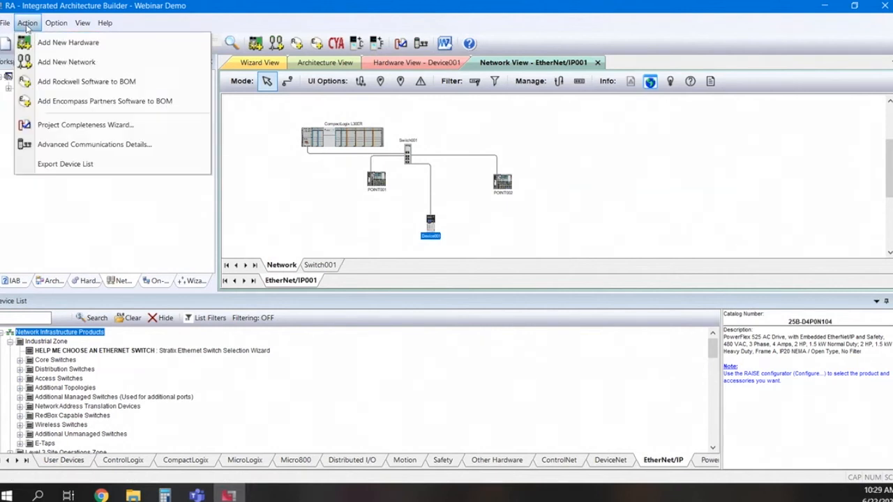
left_click(50, 144)
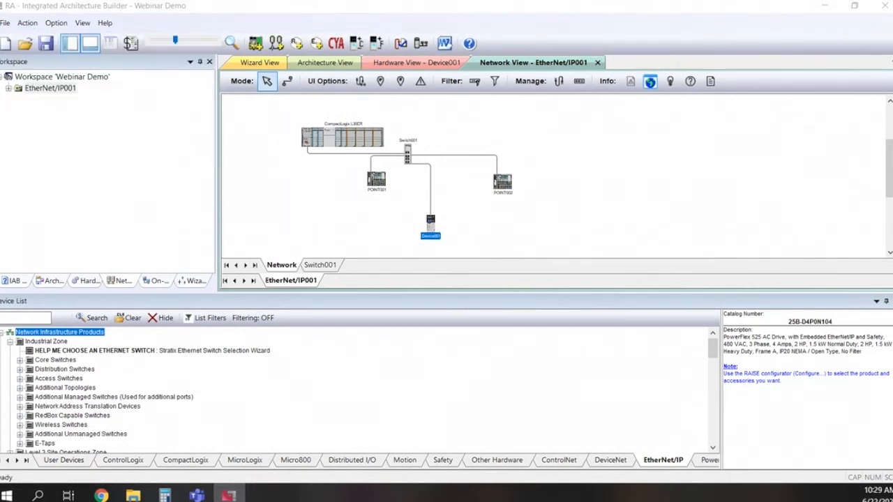
left_click_drag(441, 460, 431, 60)
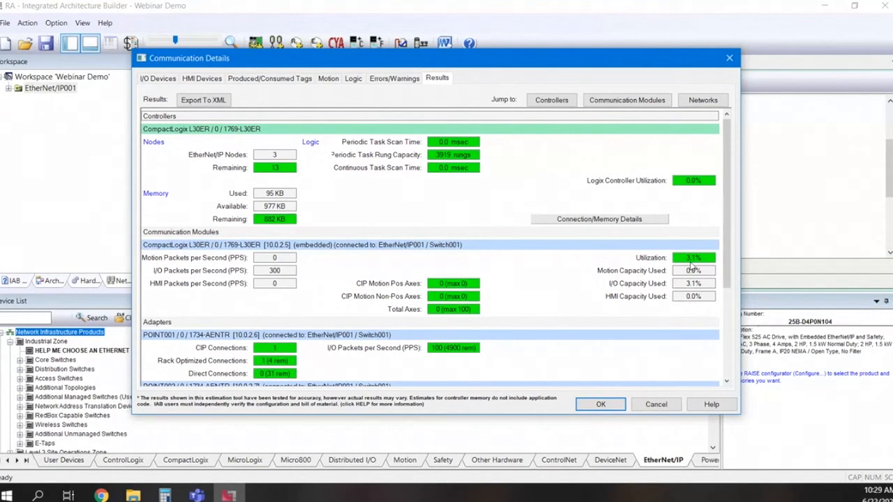
left_click(156, 81)
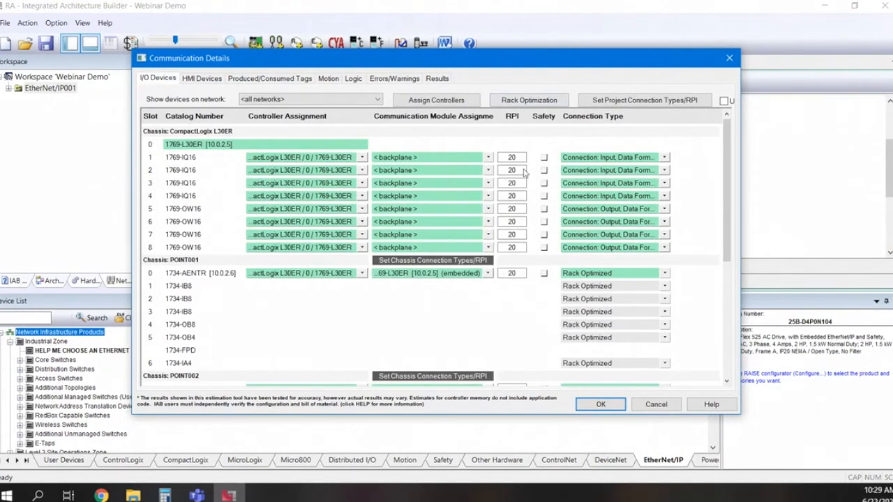
scroll(457, 327, "down", 4)
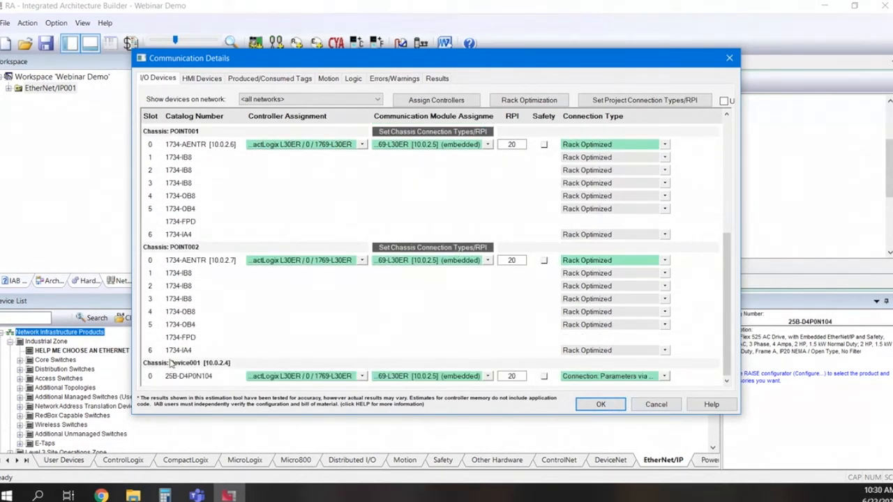
left_click(599, 405)
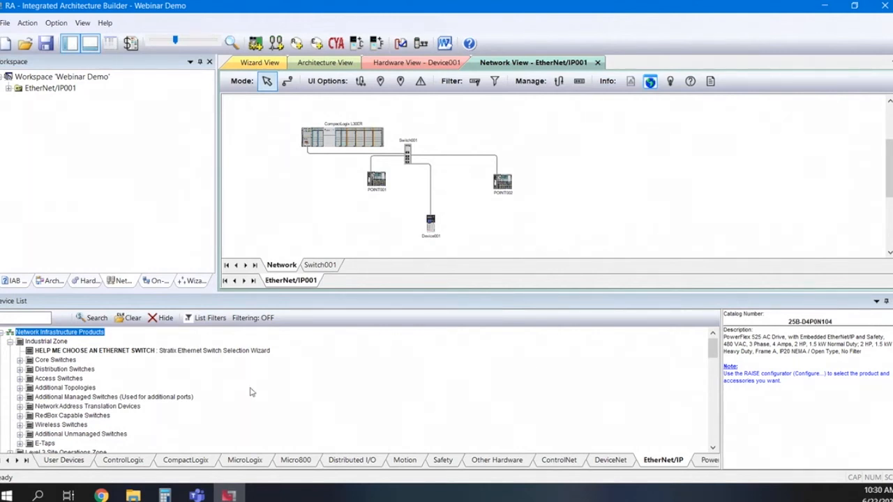
Add a ControlLogix standard chassis with 10 slots to the project as new hardware, named CLogix001
left_click(27, 23)
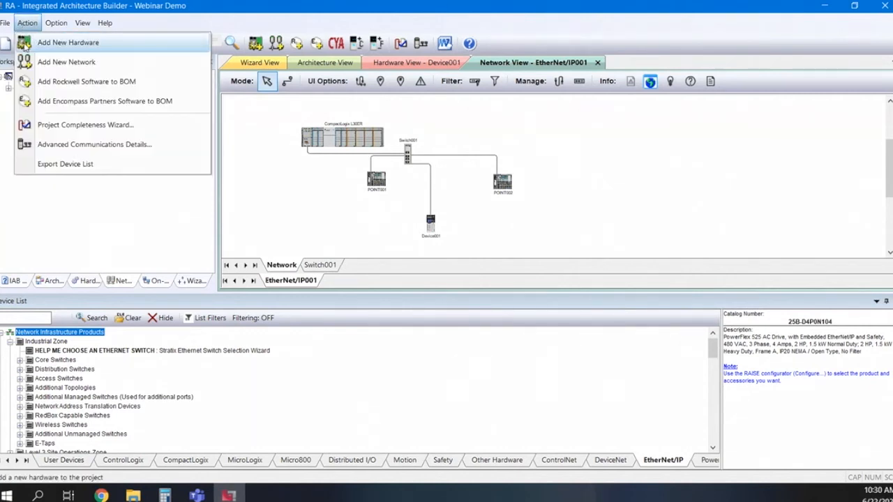
left_click(24, 42)
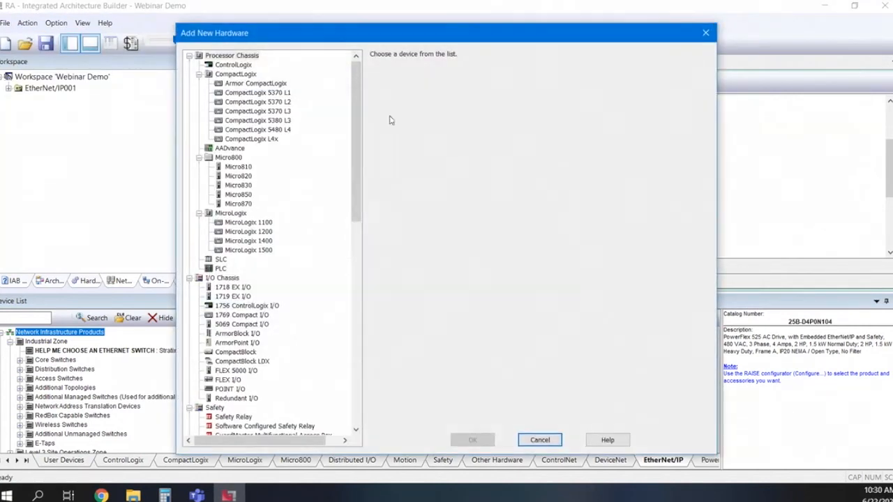
left_click(230, 65)
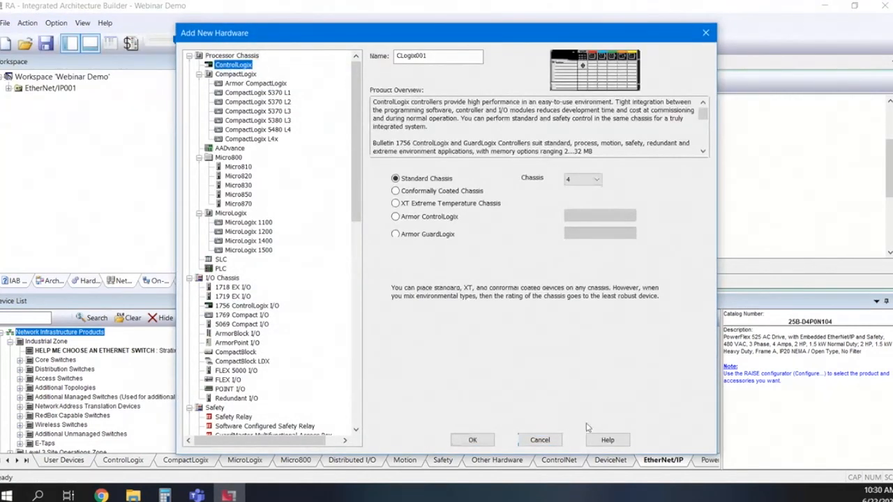
left_click(597, 180)
left_click(574, 208)
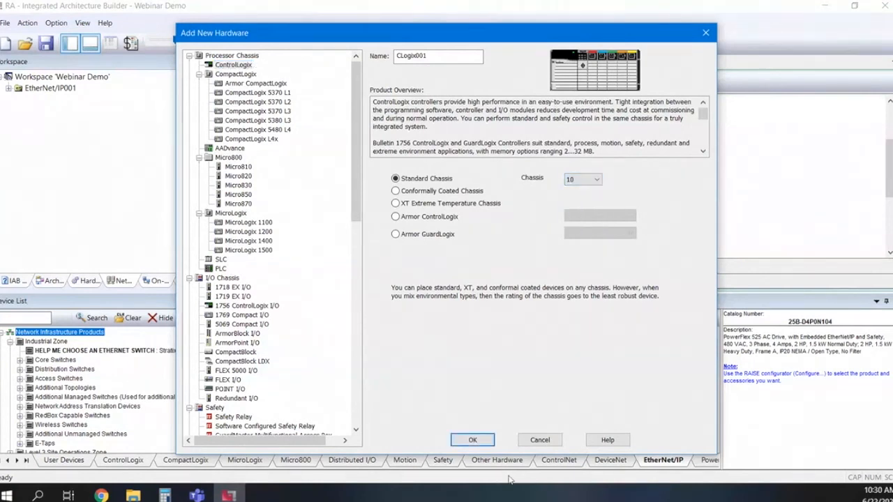
left_click(462, 440)
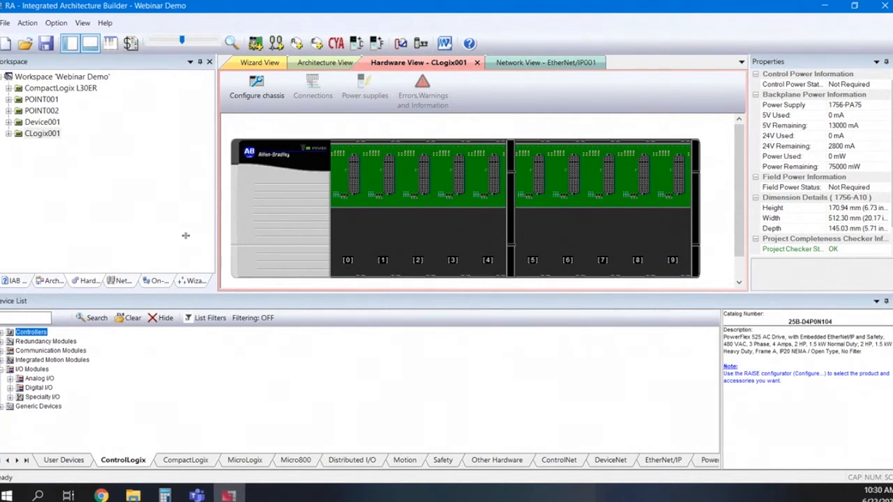
Delete the CLogix001 chassis from the workspace and confirm the deletion
right_click(37, 133)
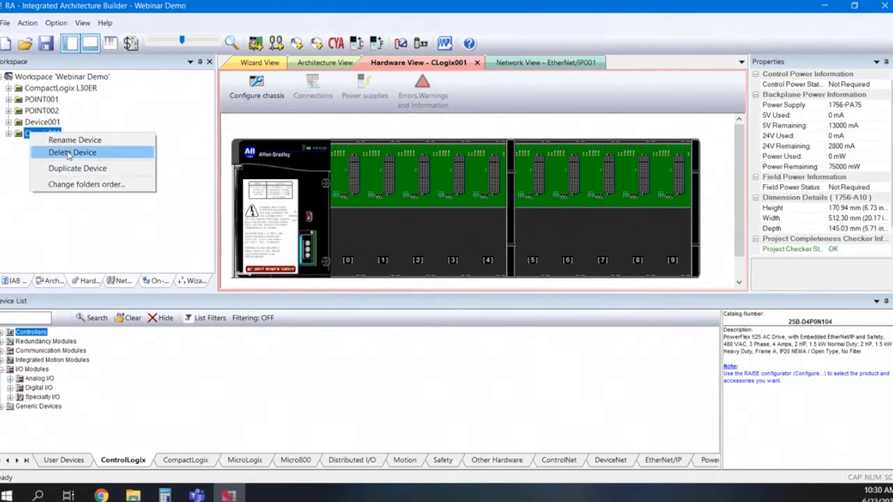
left_click(77, 153)
left_click(397, 276)
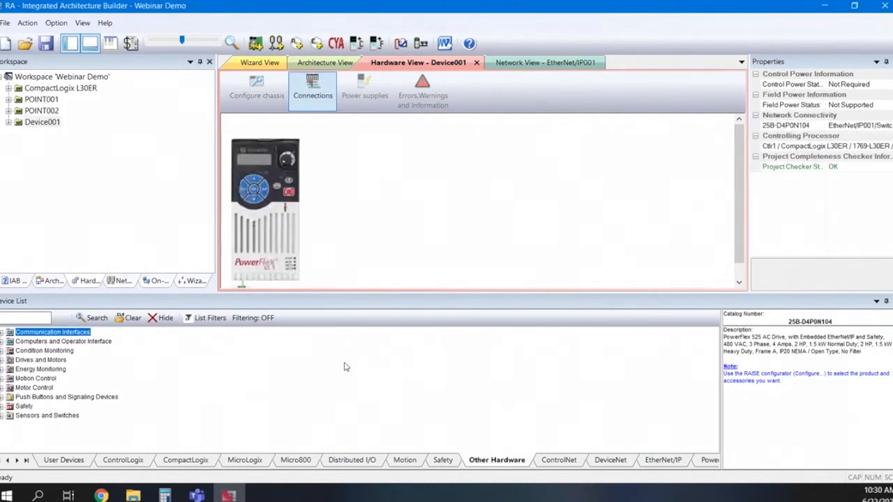
Generate the Word report of the project, saving the workspace and continuing past the completeness issues, and open it in Word with its fields updated
left_click(5, 24)
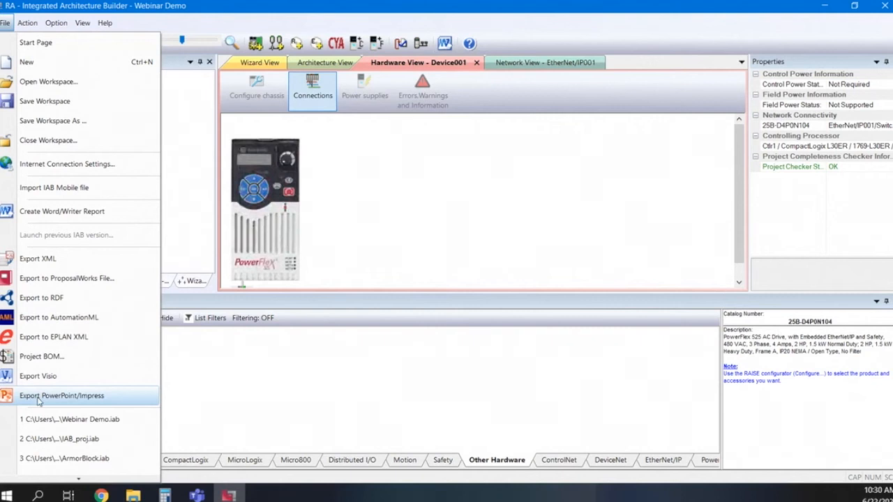
left_click(39, 215)
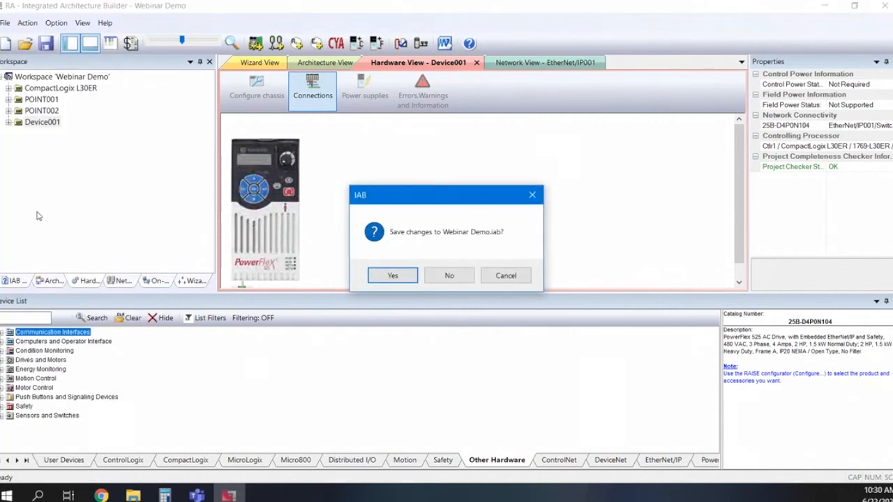
left_click(381, 276)
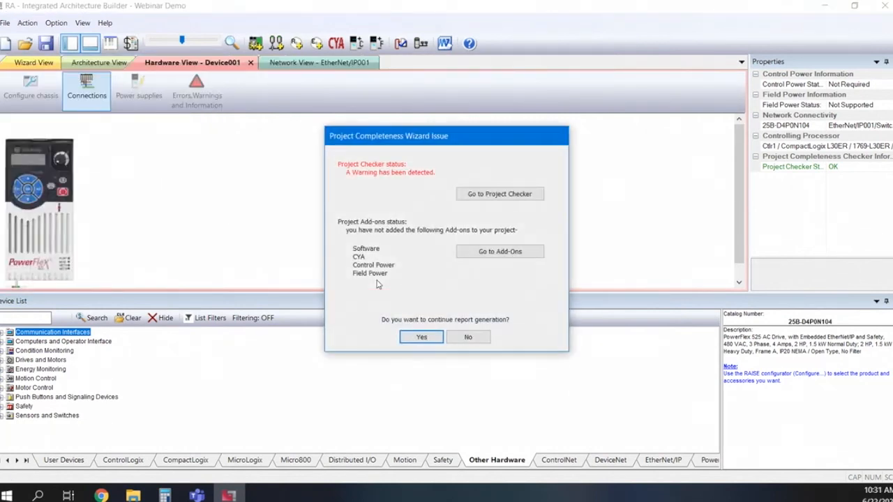
left_click(421, 337)
left_click(597, 357)
left_click(571, 387)
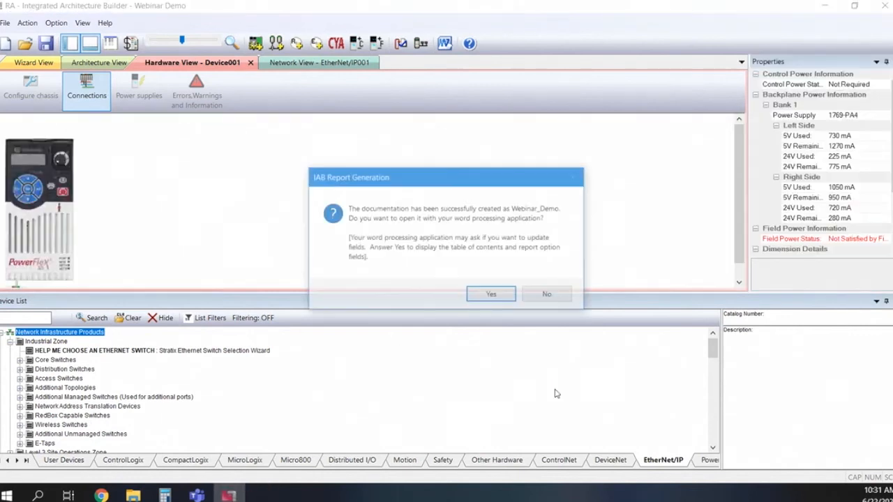
left_click(494, 295)
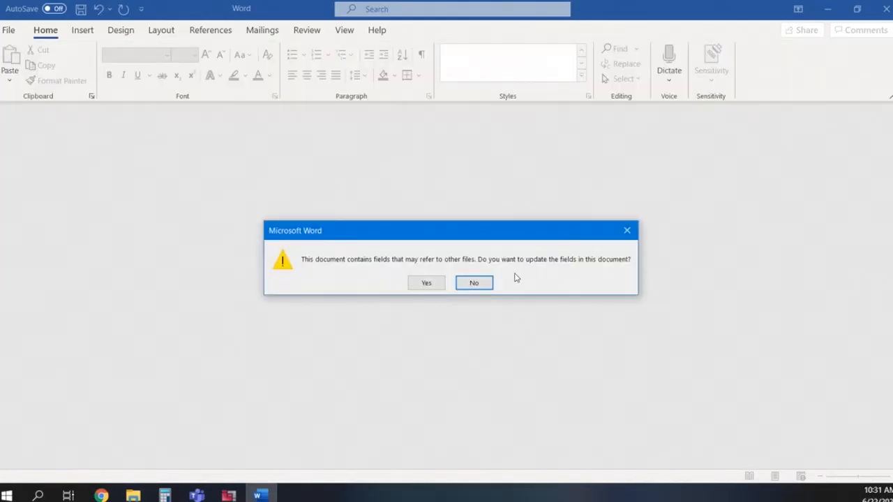
left_click(427, 283)
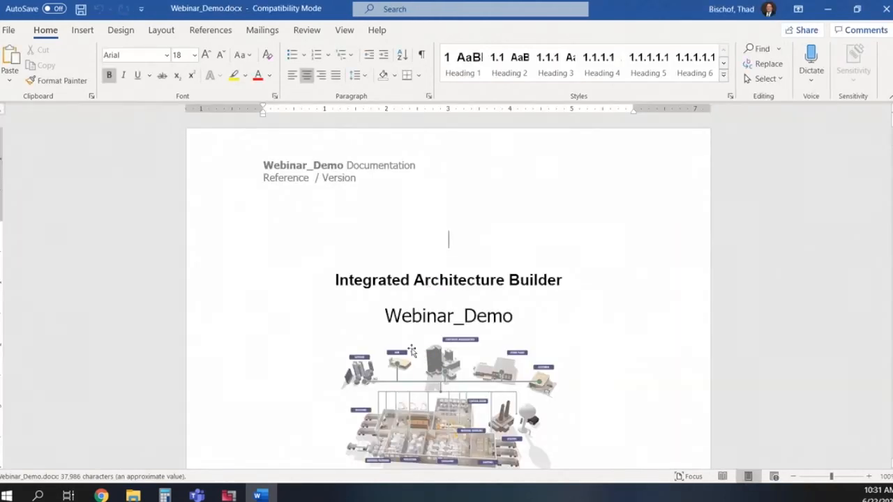
Look through the report's table of contents and project overview as far as the list of project errors and warnings
scroll(412, 351, "down", 15)
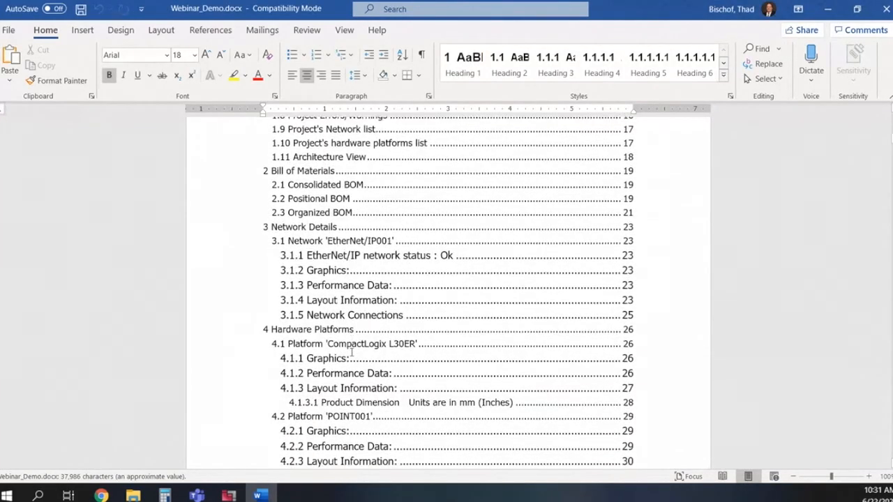
scroll(351, 353, "down", 5)
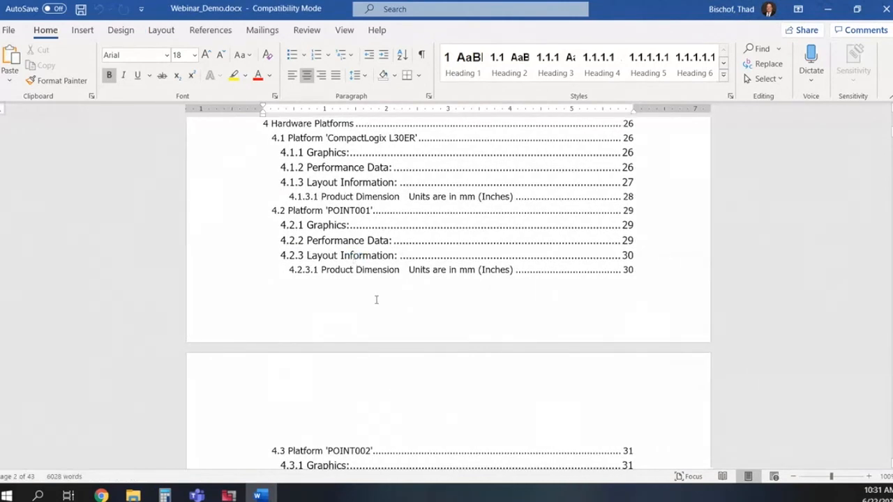
scroll(373, 307, "down", 20)
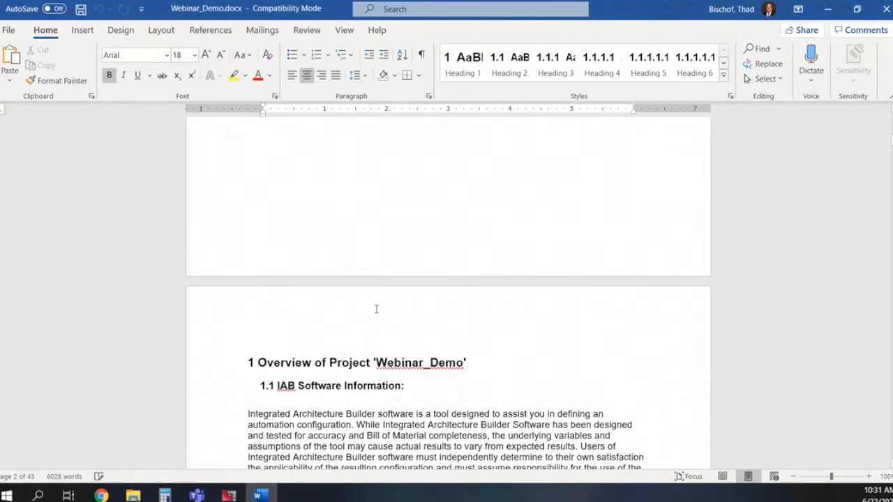
scroll(377, 311, "down", 6)
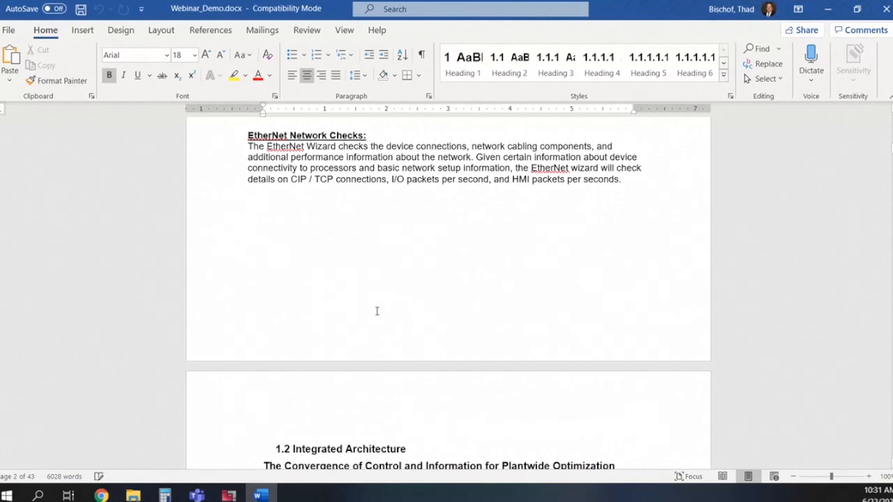
scroll(376, 311, "down", 20)
scroll(379, 312, "down", 20)
scroll(373, 312, "down", 20)
scroll(369, 318, "down", 20)
scroll(358, 324, "down", 20)
scroll(361, 324, "down", 20)
scroll(364, 325, "down", 20)
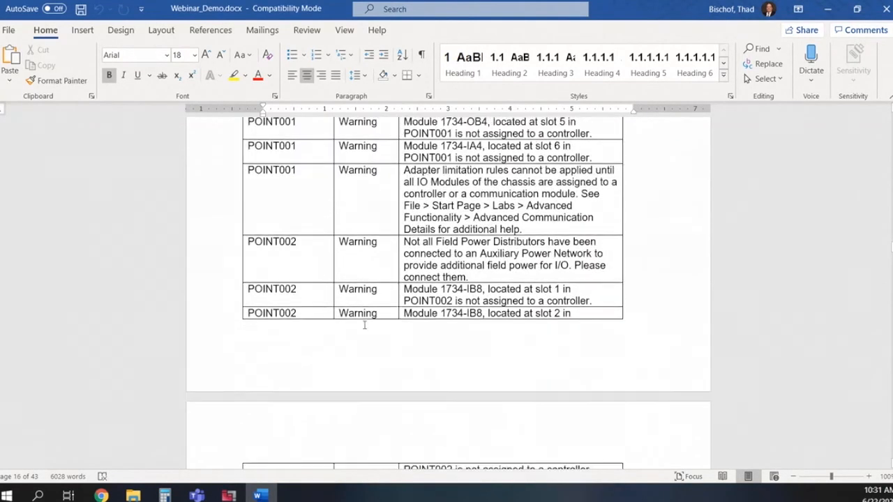
Review the General Checker warnings for POINT001 and POINT002, the architecture view and the consolidated, positional and organized bills of materials
scroll(364, 325, "up", 3)
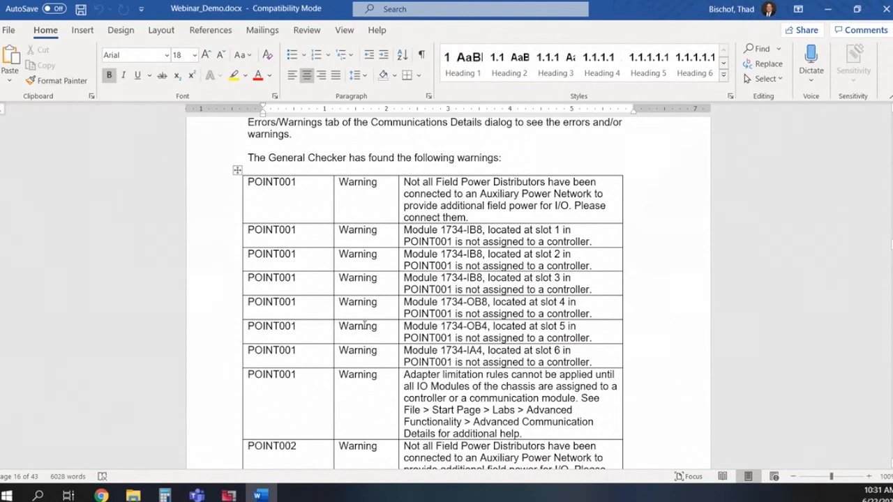
scroll(376, 290, "up", 1)
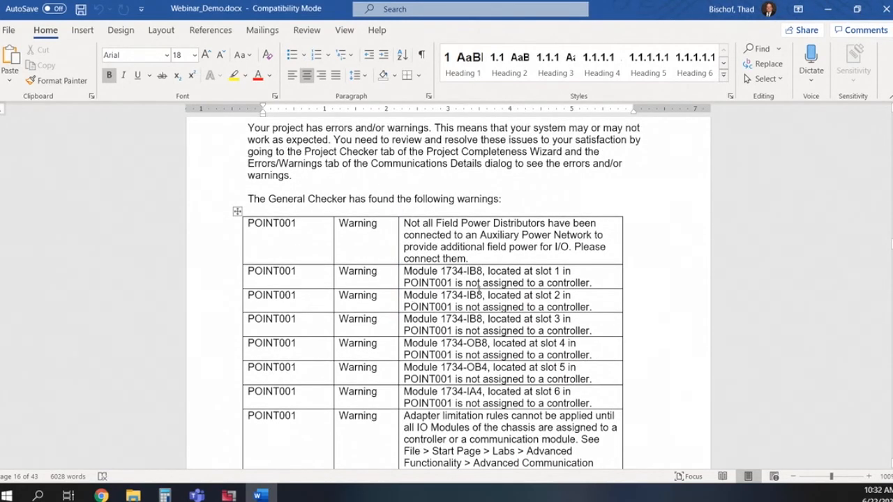
scroll(472, 299, "down", 7)
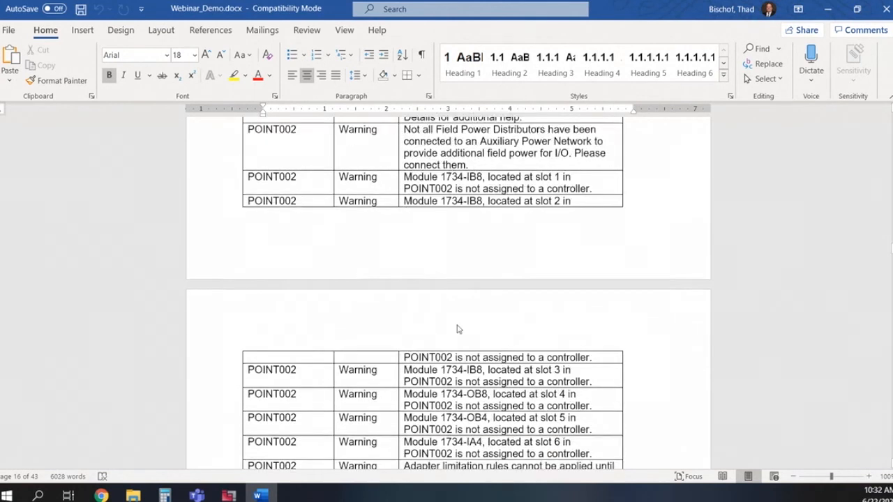
scroll(444, 336, "down", 10)
scroll(441, 337, "up", 3)
scroll(441, 337, "down", 10)
scroll(440, 339, "up", 2)
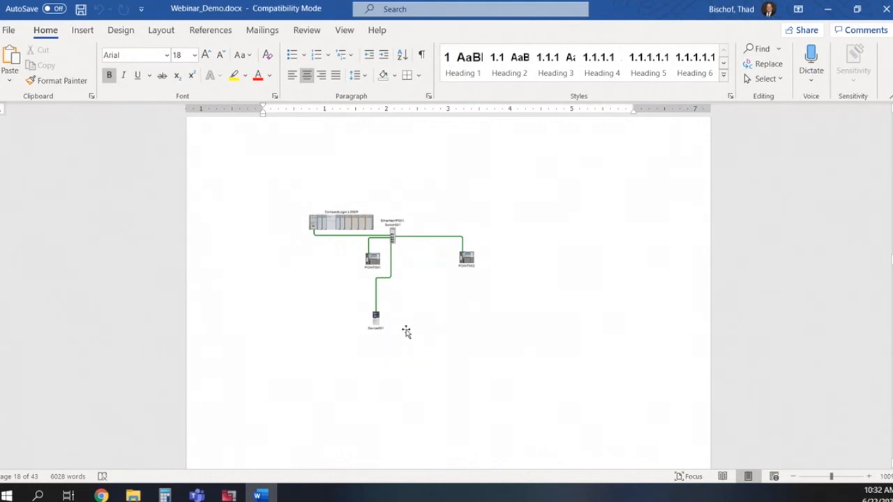
scroll(408, 332, "down", 5)
scroll(409, 331, "down", 6)
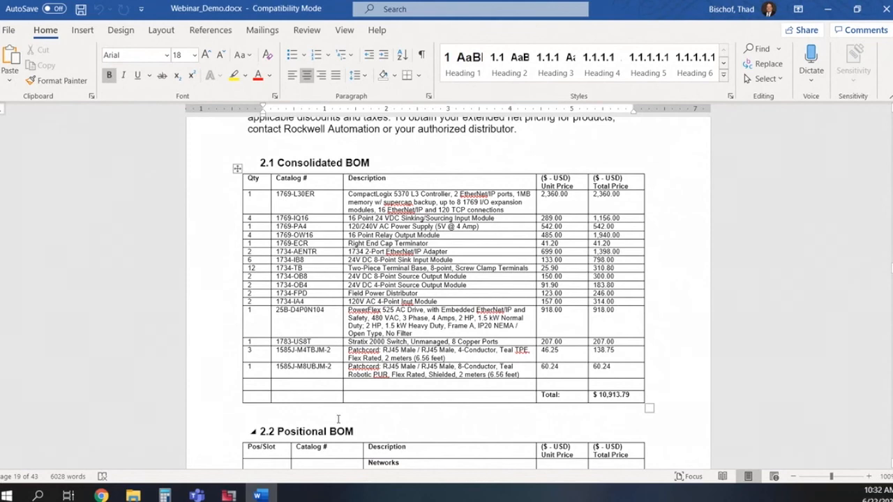
scroll(569, 407, "down", 15)
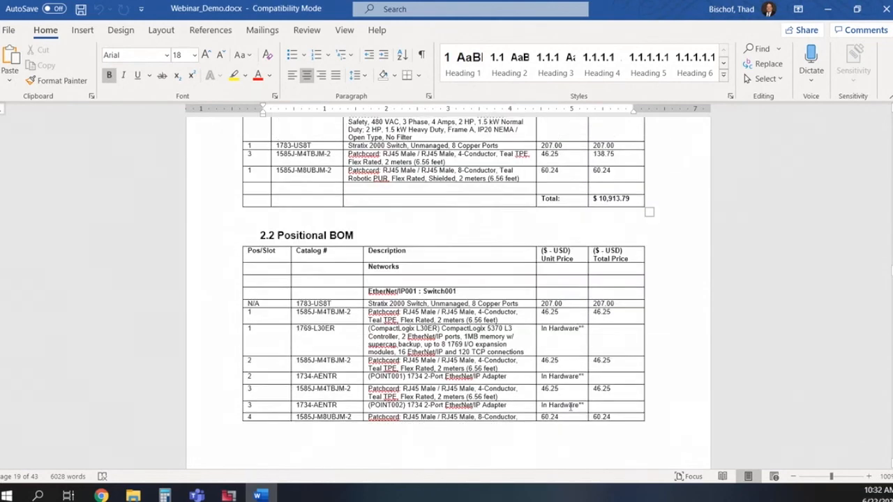
scroll(328, 281, "down", 15)
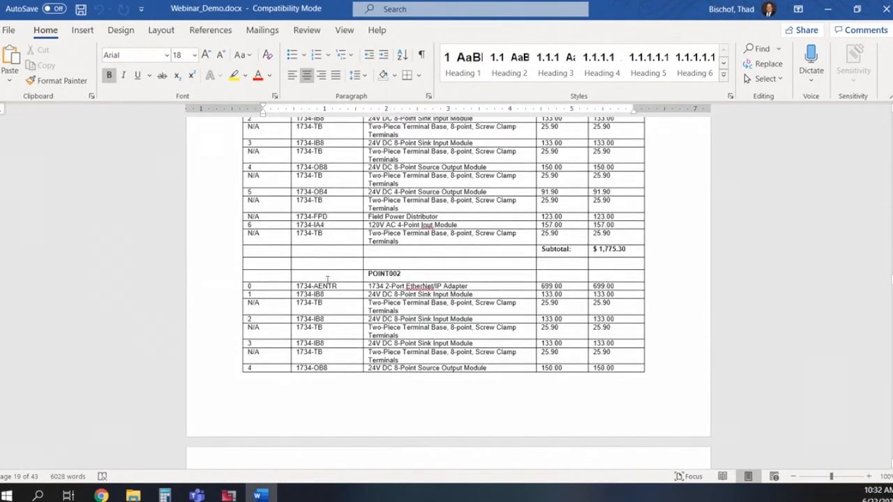
scroll(329, 281, "down", 15)
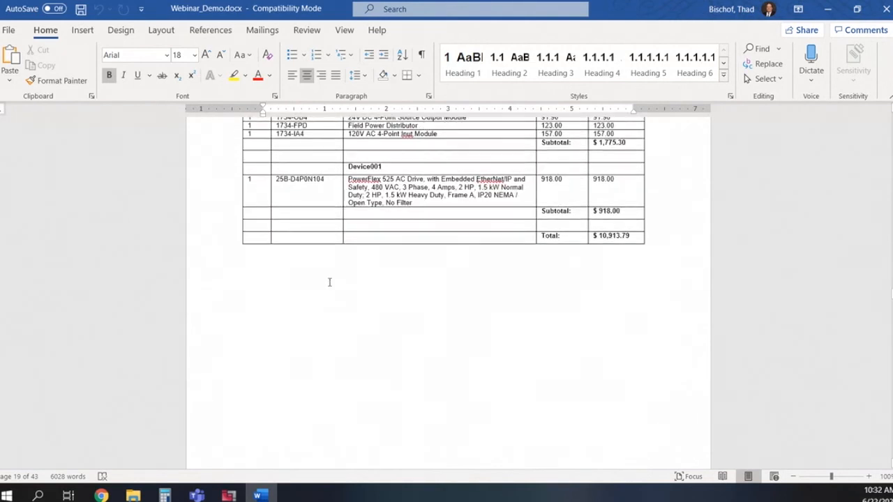
Review the report's network graphics, network connections and hardware platform sections for the CompactLogix L30ER, POINT001 and POINT002
scroll(409, 355, "down", 15)
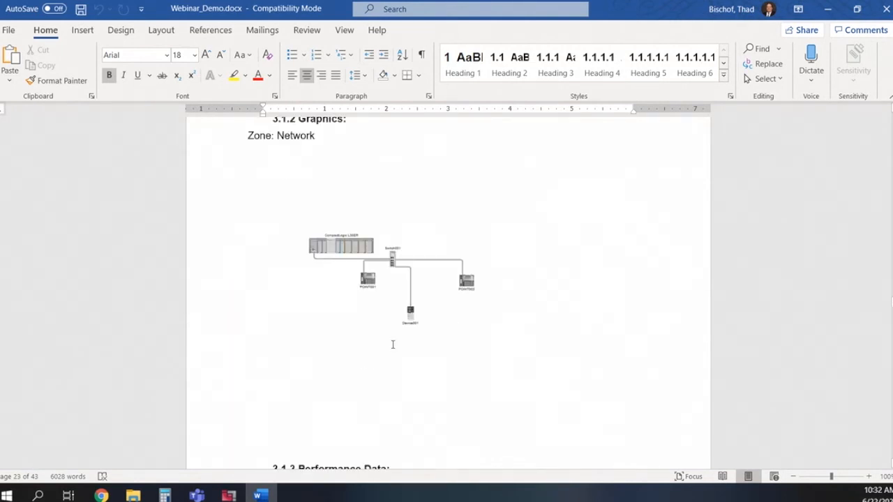
scroll(392, 349, "down", 15)
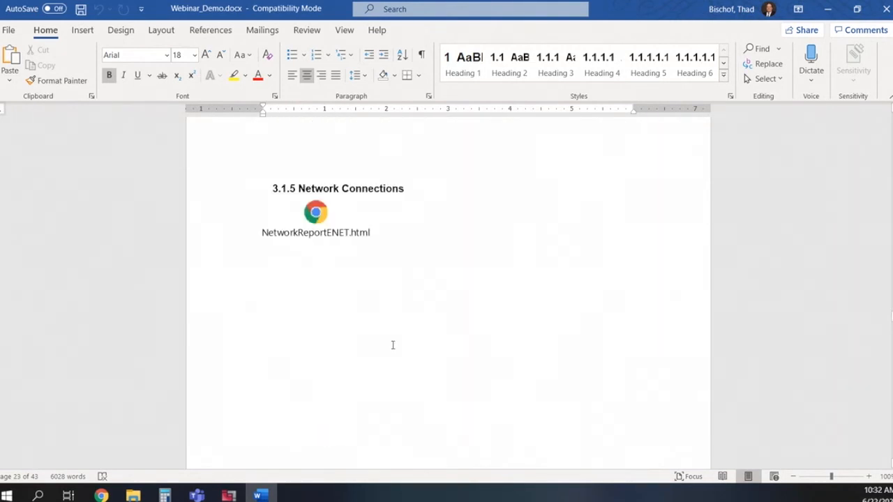
scroll(394, 348, "down", 1)
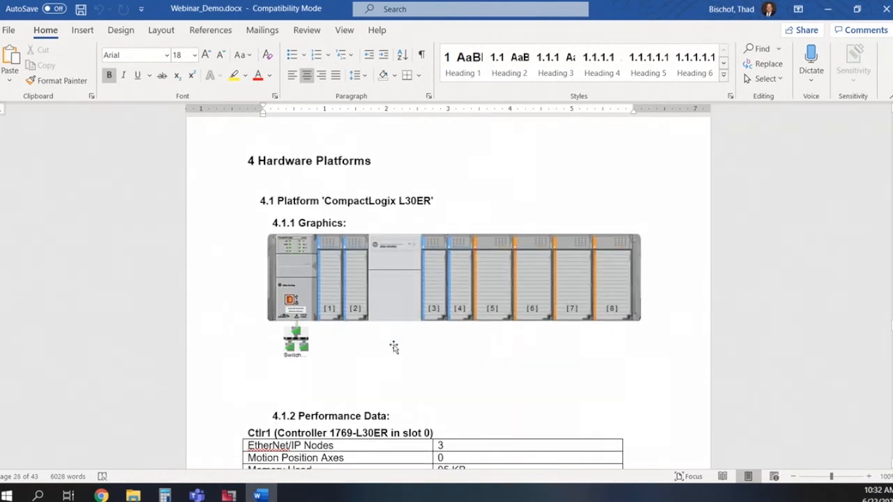
scroll(394, 347, "down", 20)
scroll(395, 343, "down", 15)
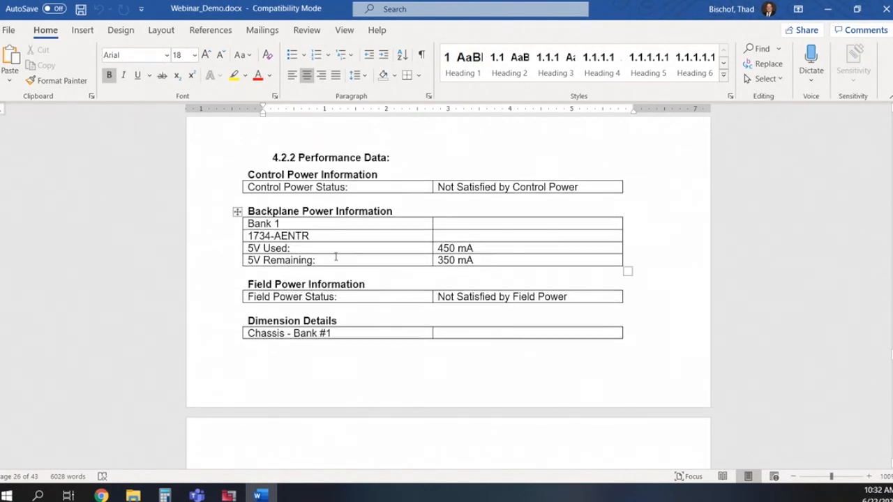
scroll(335, 352, "down", 6)
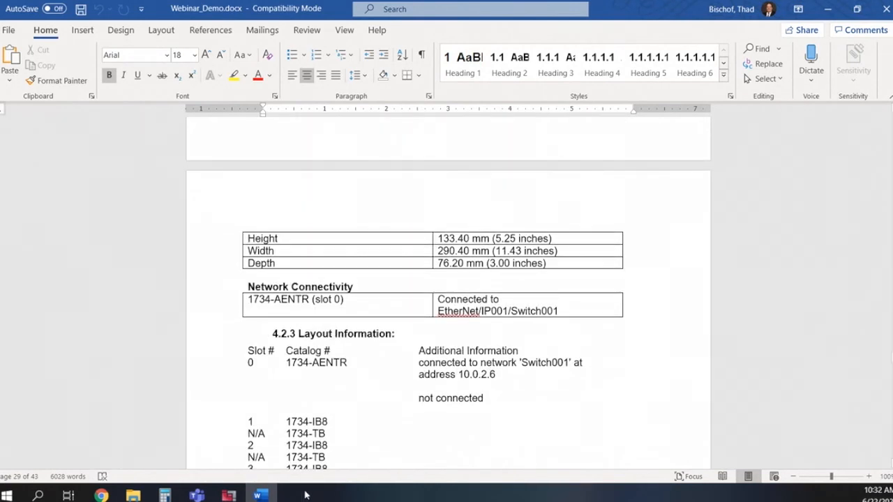
scroll(342, 372, "down", 10)
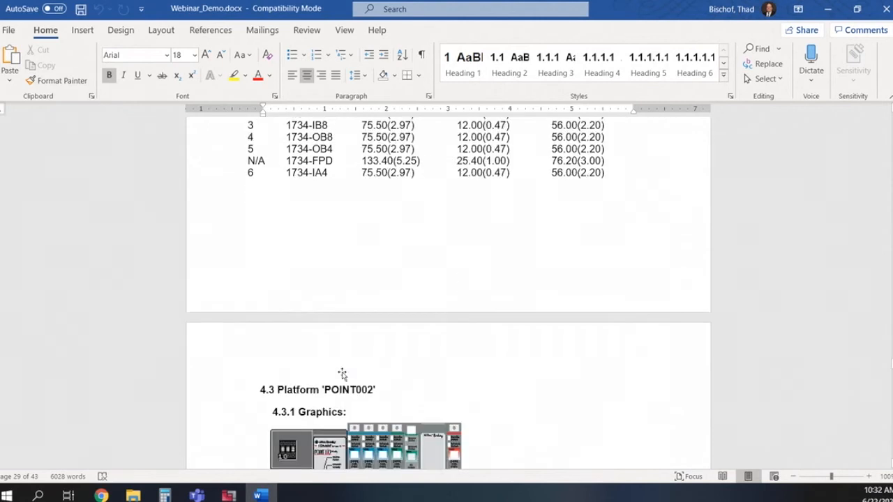
scroll(341, 373, "down", 3)
scroll(341, 375, "down", 4)
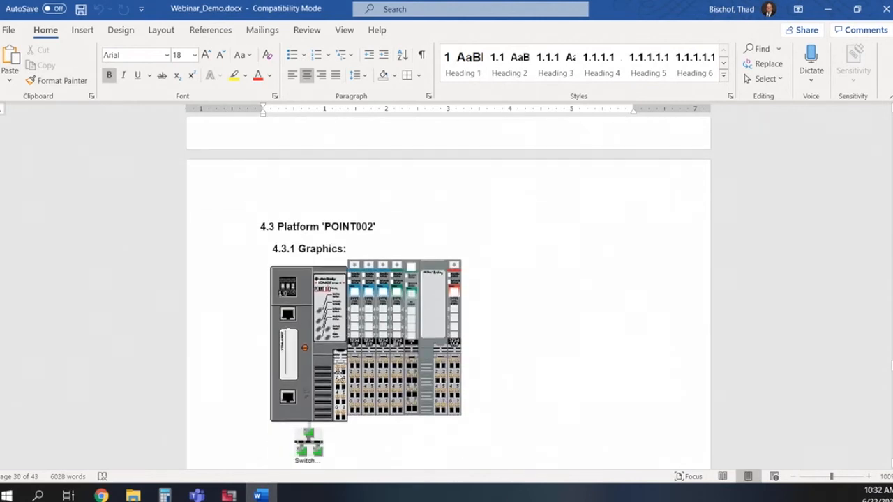
left_click(342, 251)
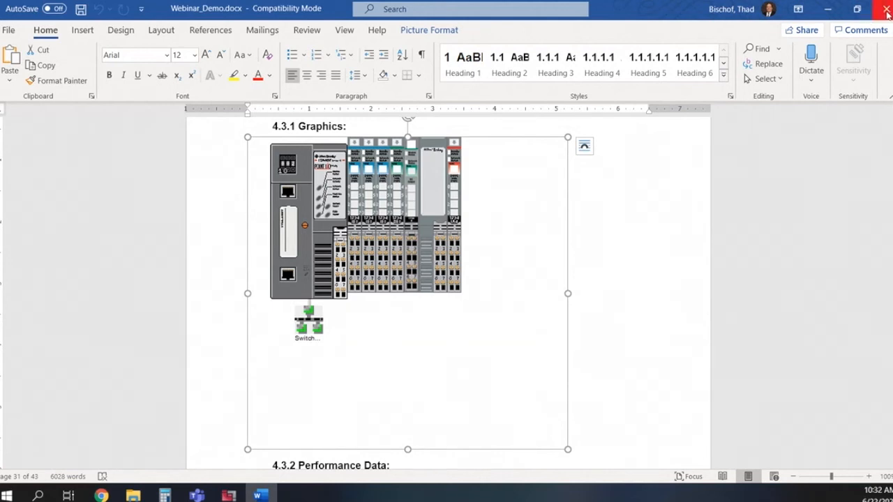
Close the Word report without saving changes and display the CompactLogix L30ER chassis in the hardware view
left_click(887, 12)
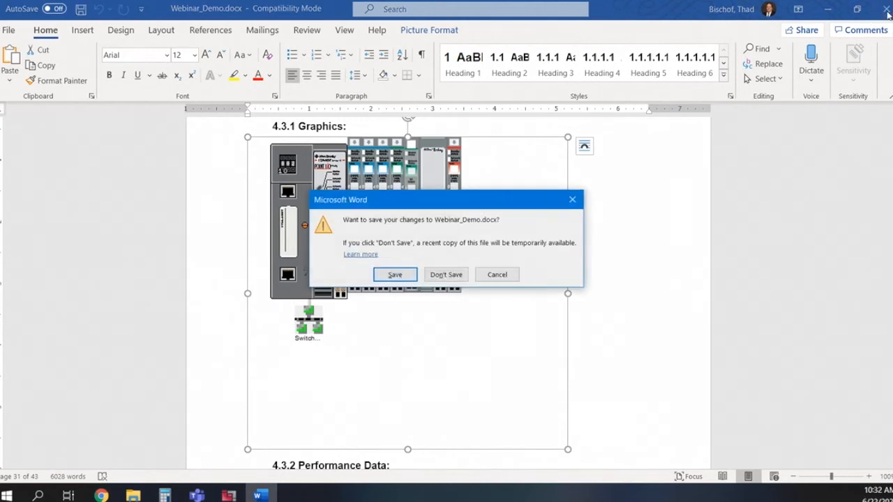
left_click(447, 276)
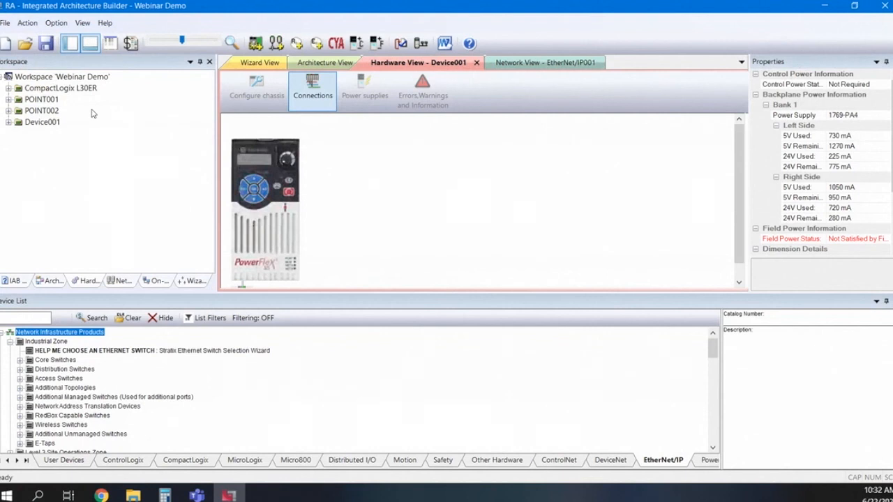
left_click(55, 91)
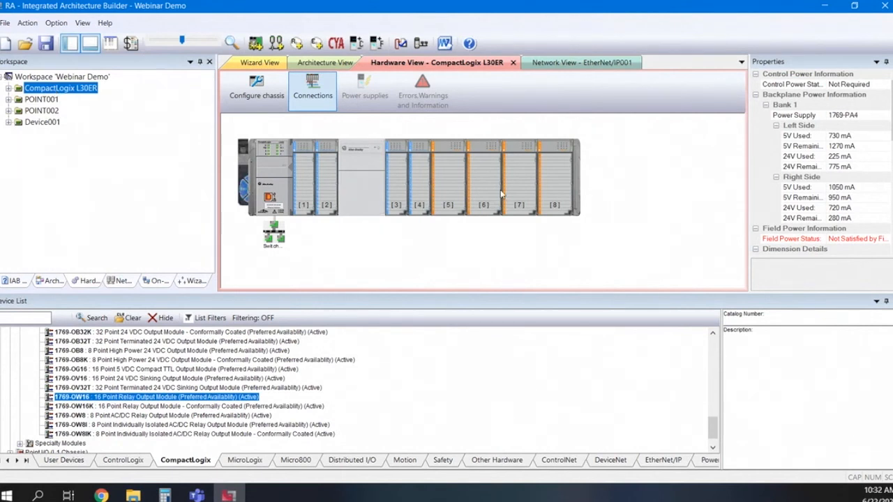
right_click(558, 192)
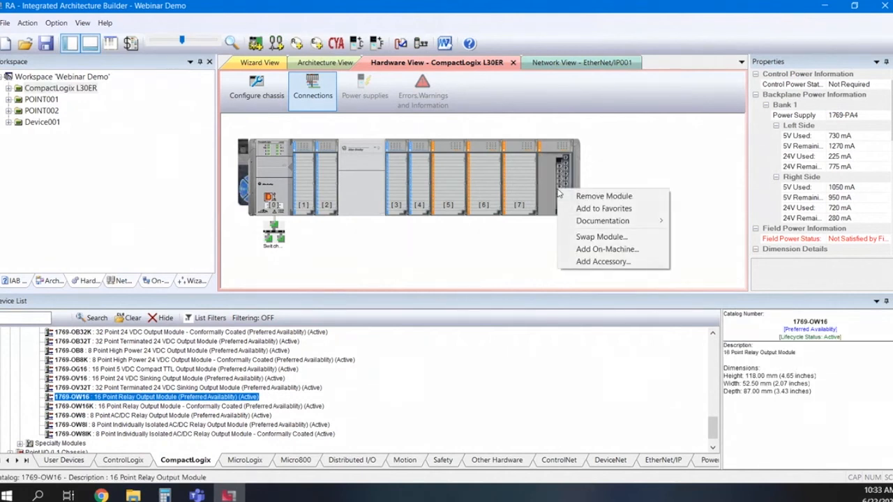
left_click(591, 253)
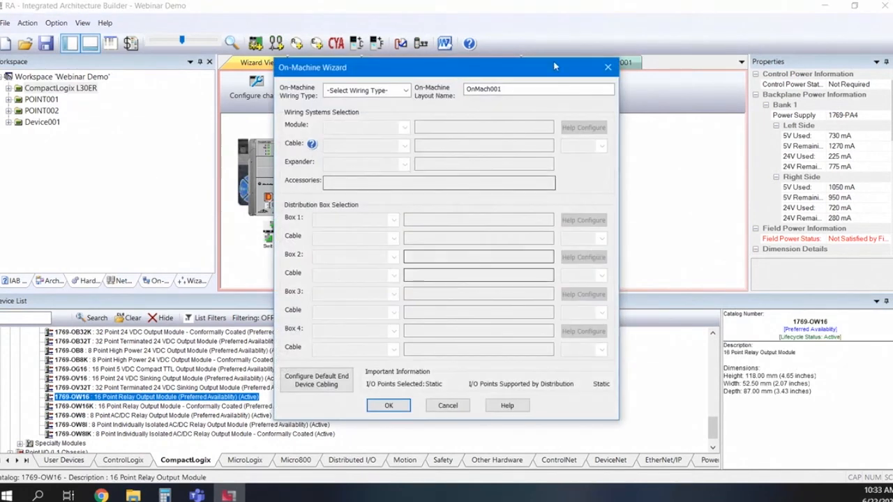
left_click(405, 91)
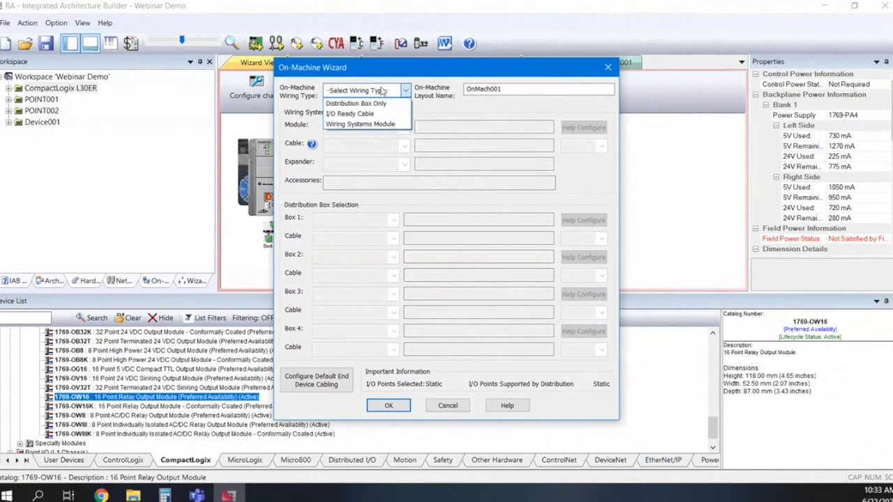
left_click(348, 113)
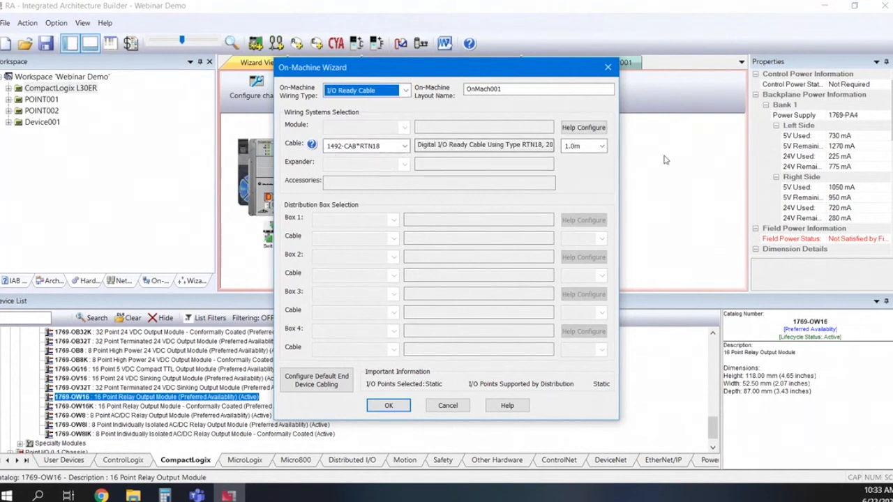
left_click(602, 147)
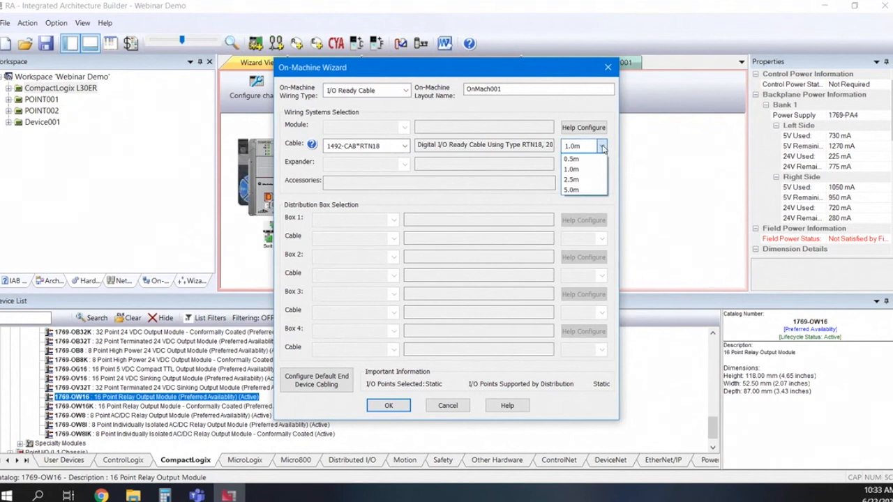
left_click(603, 147)
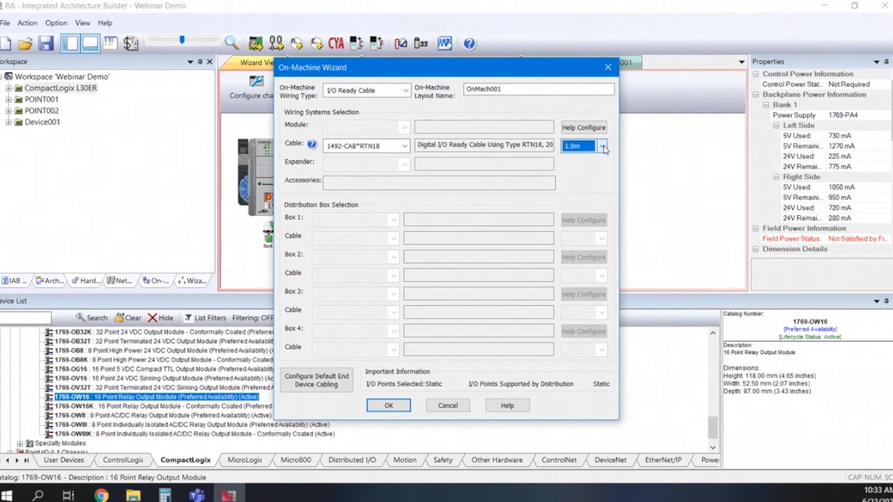
left_click(448, 406)
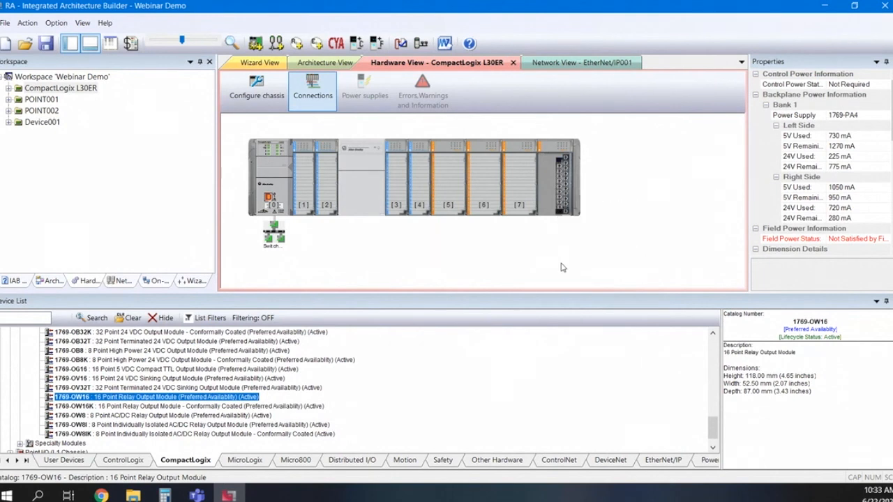
Add On-Machine wiring to the slot 8 1769-OW16 as a Wiring Systems Module, using the 1492-IFM20D120-2 and a 1.0 m 1492-CAB*M69 cable
right_click(552, 167)
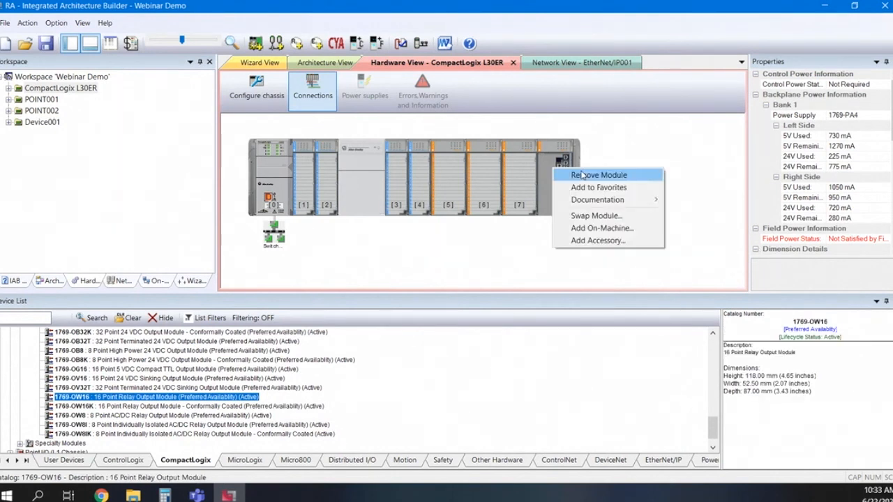
left_click(573, 228)
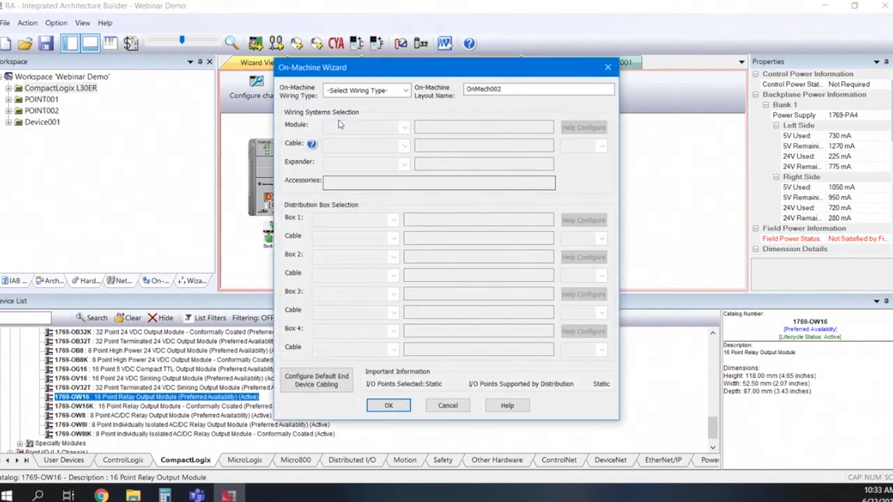
left_click(404, 90)
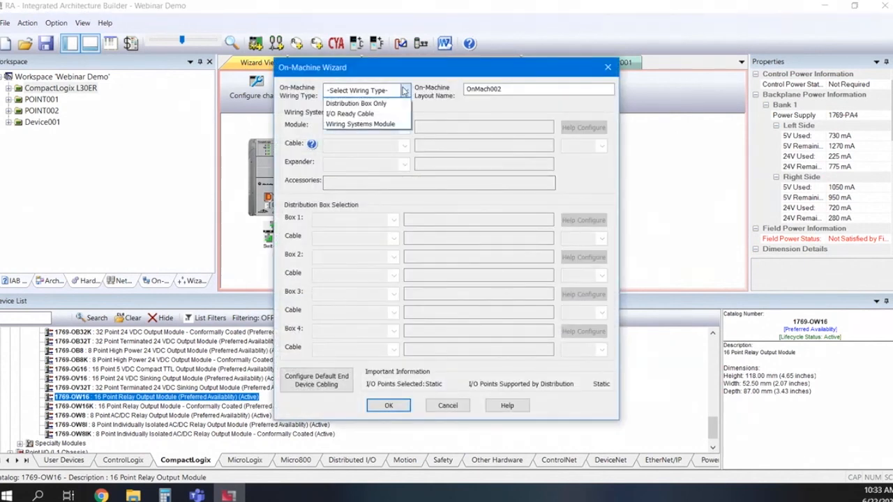
left_click(359, 124)
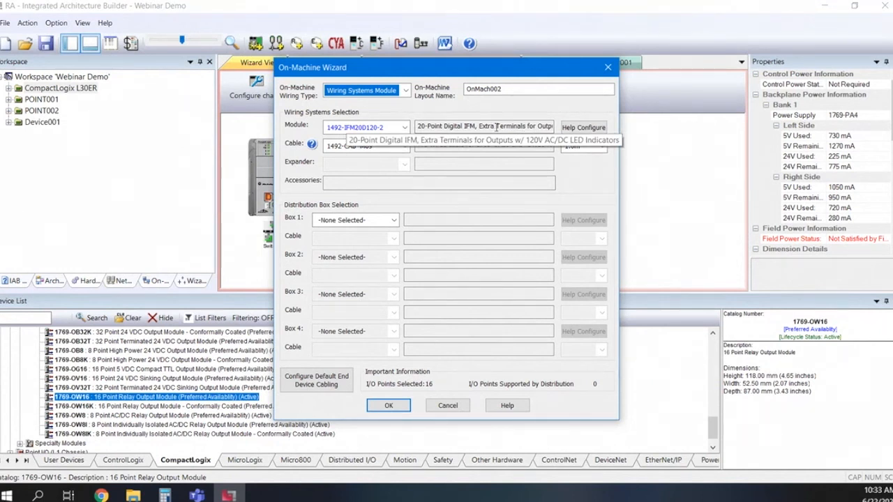
left_click(588, 127)
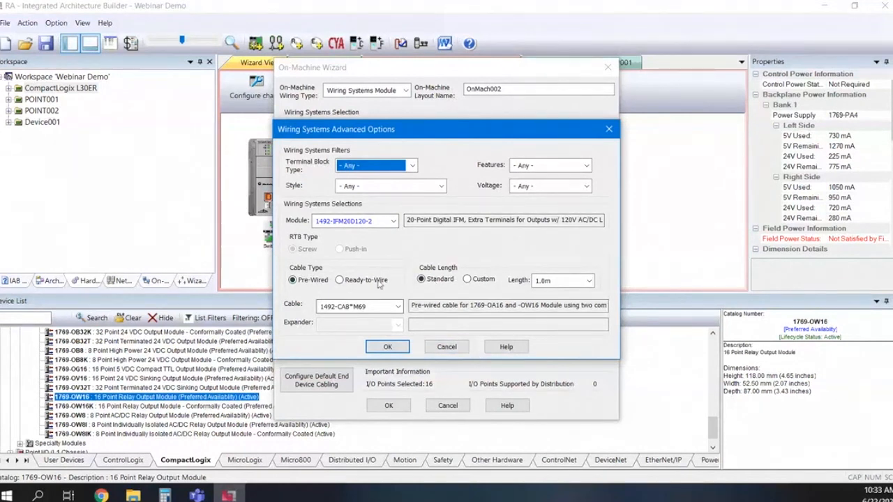
left_click(388, 347)
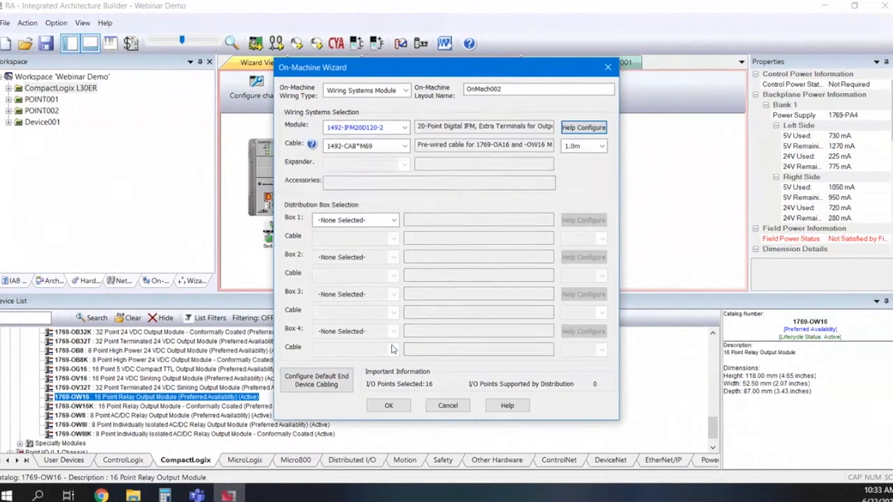
left_click(388, 406)
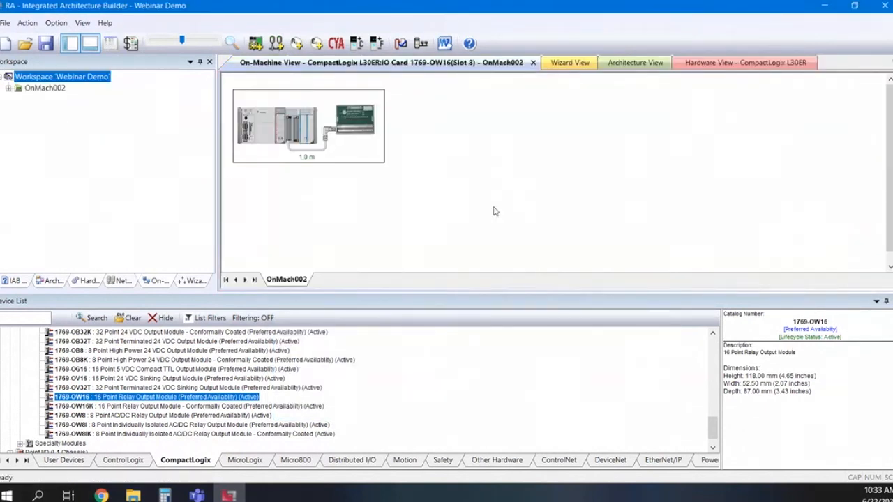
Return to the CompactLogix L30ER hardware view and check the On-Machine wiring option for the slot 6 module
left_click(89, 281)
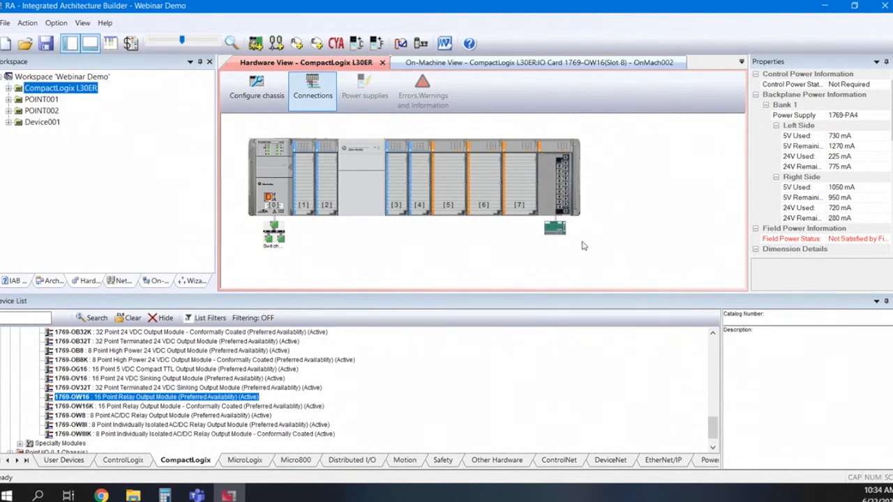
right_click(482, 176)
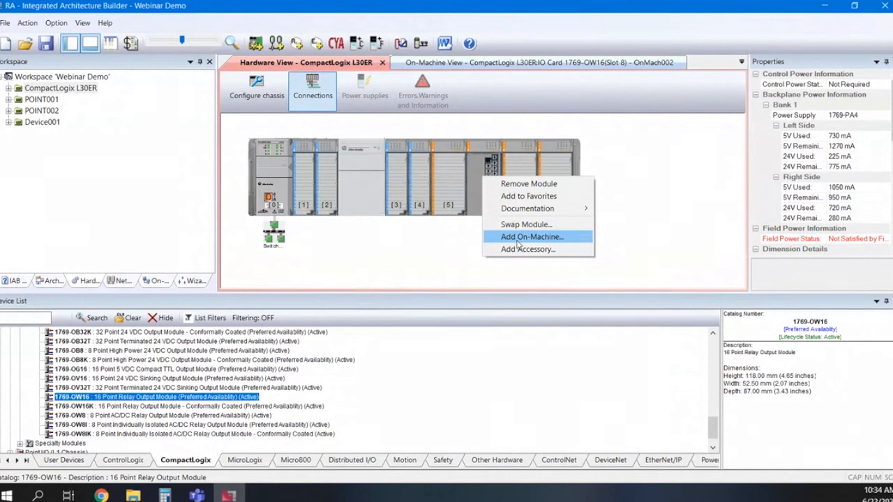
left_click(519, 237)
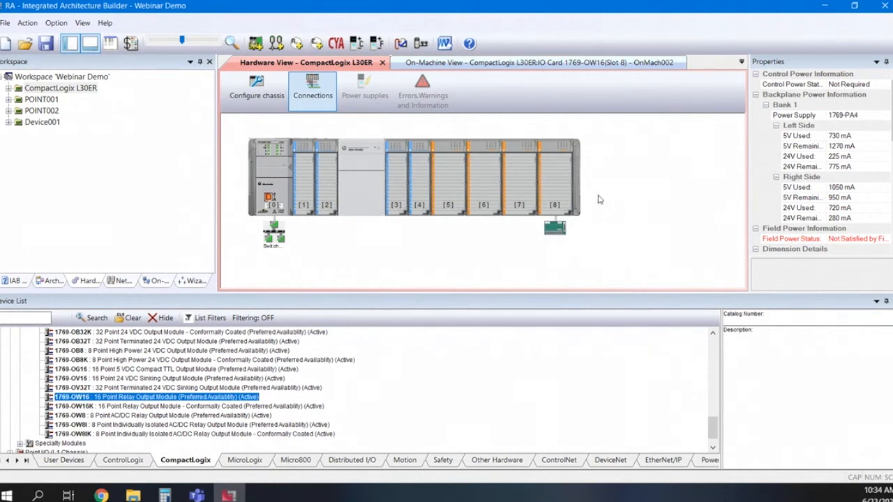
Add a CompactLogix 5380 L3 processor chassis to the workspace, keeping the default name
left_click(27, 22)
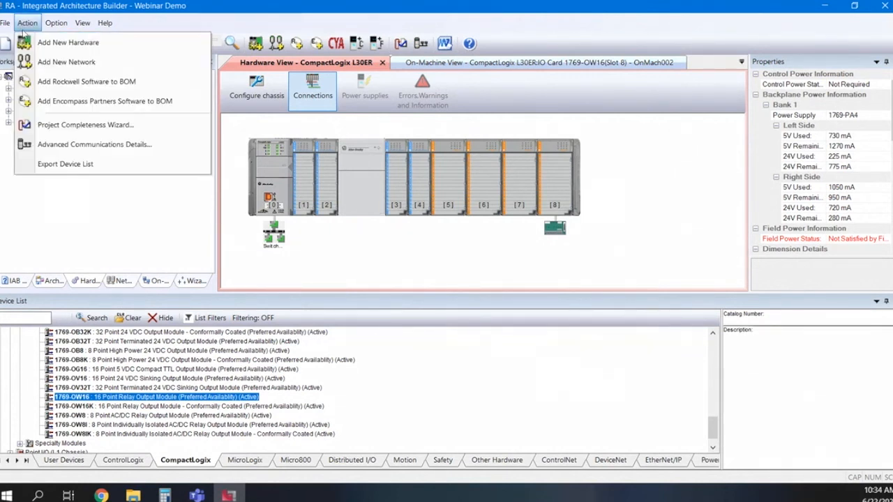
left_click(28, 43)
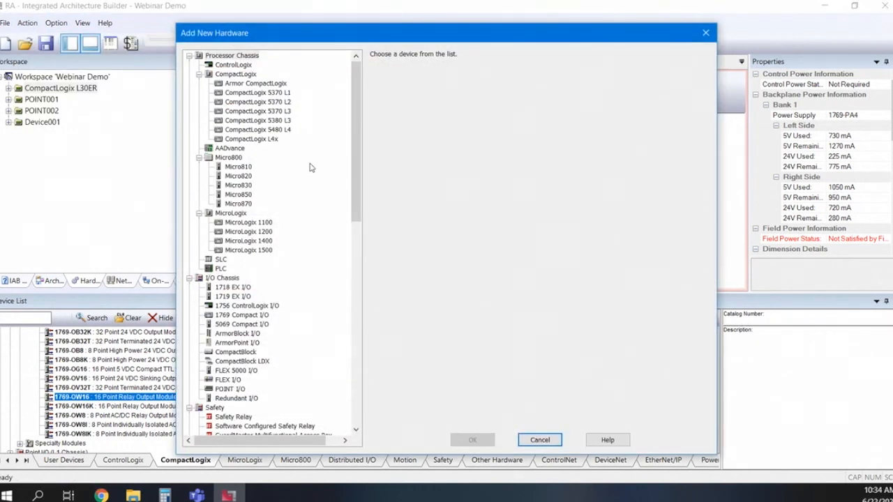
left_click(258, 122)
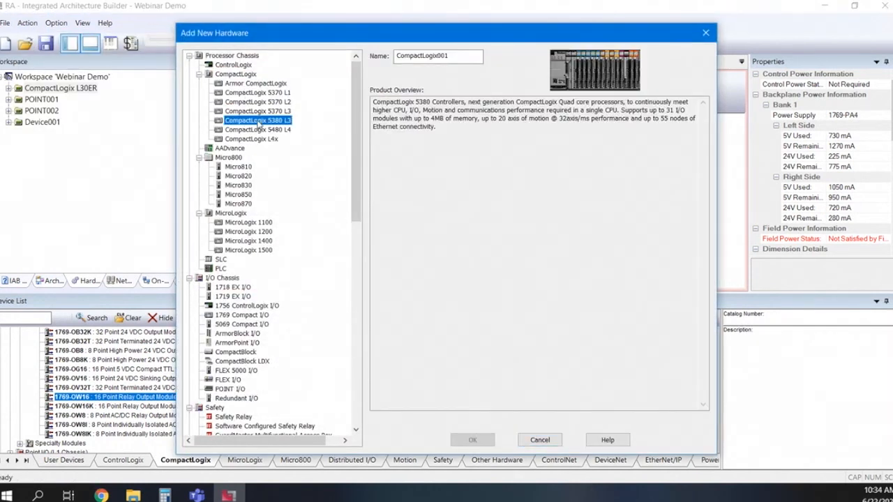
left_click(473, 439)
Place a 5069-L310ER controller from the 5380 L3 Controllers in slot 0 of the CompactLogix001 chassis
scroll(97, 418, "up", 10)
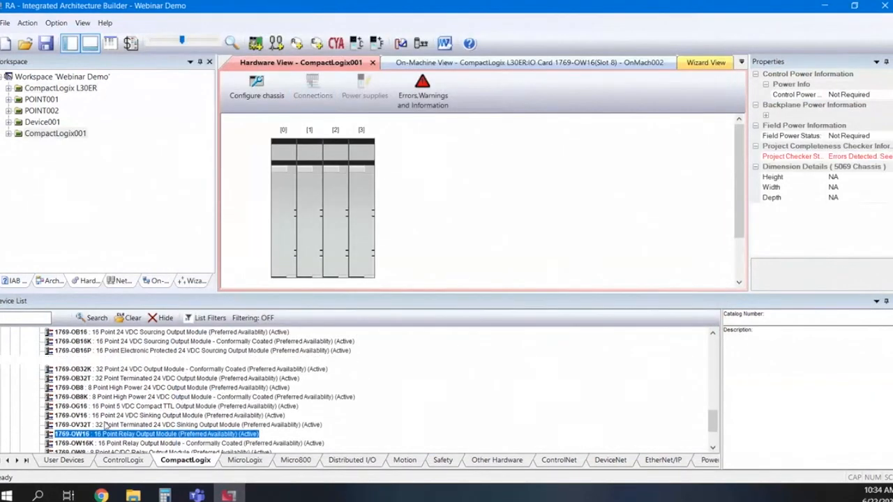
scroll(21, 377, "up", 5)
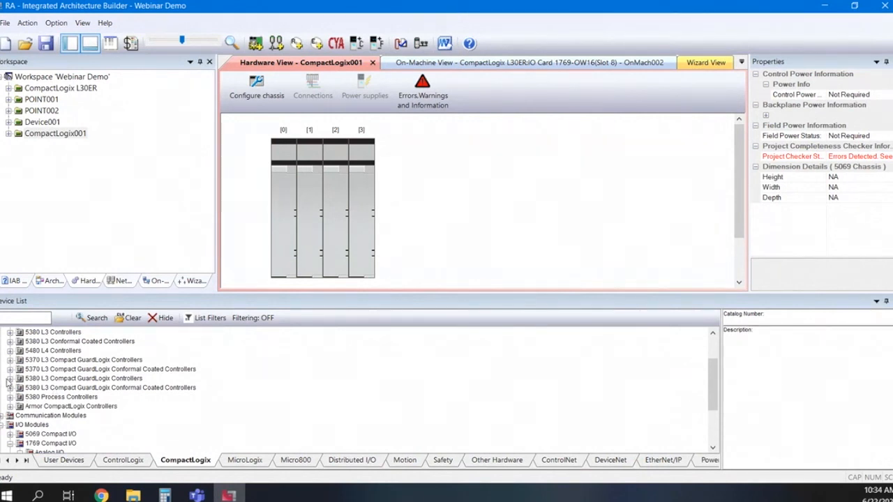
scroll(7, 383, "up", 1)
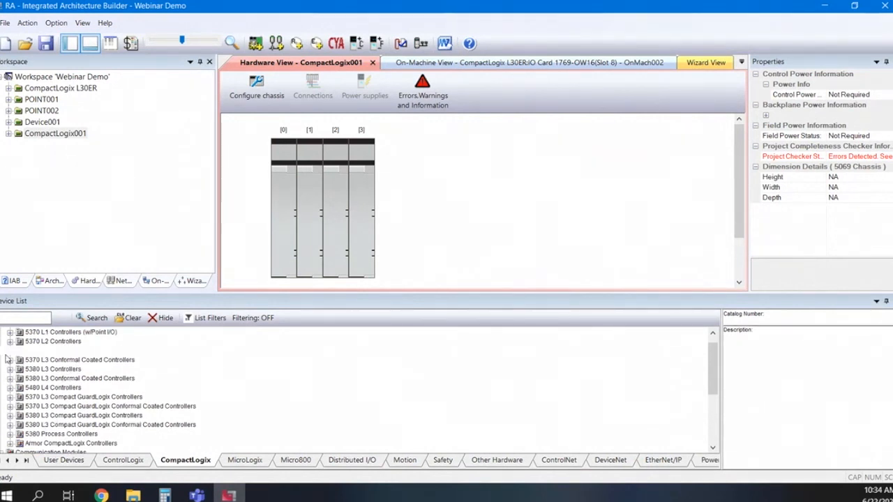
left_click(10, 370)
left_click(74, 370)
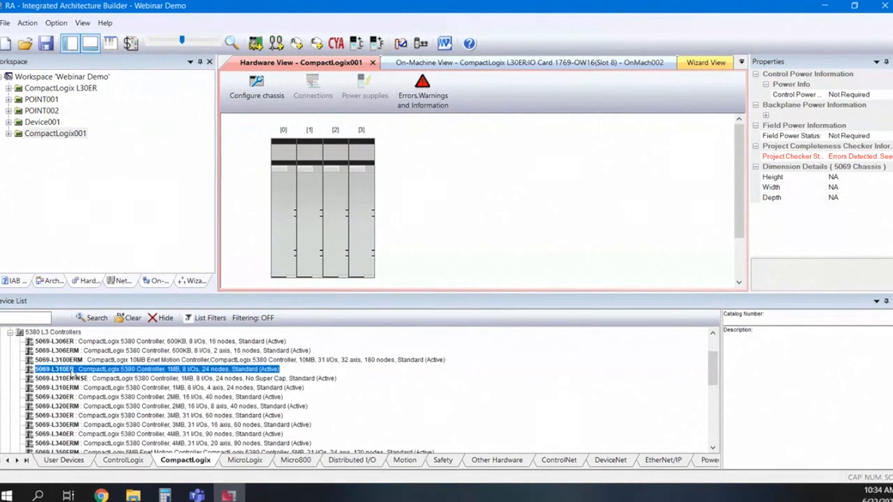
left_click_drag(284, 217, 278, 209)
Fill slots 1, 2 and 3 of the chassis with 5069-IB16 digital input modules from the 5069 Compact I/O list
scroll(77, 427, "down", 6)
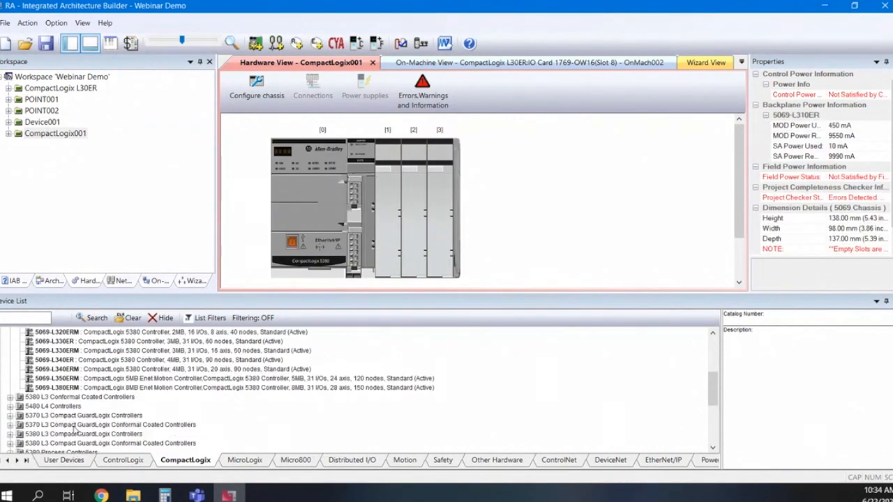
scroll(108, 420, "up", 1)
scroll(108, 420, "down", 2)
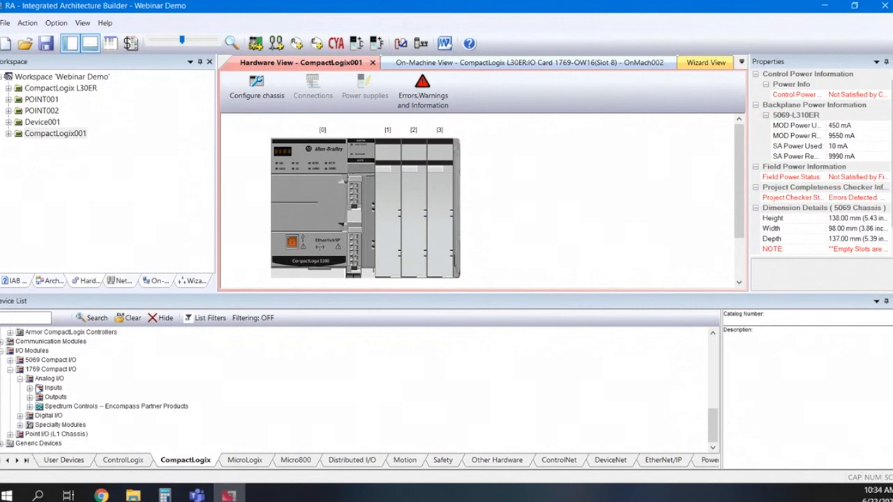
left_click(10, 361)
left_click(29, 393)
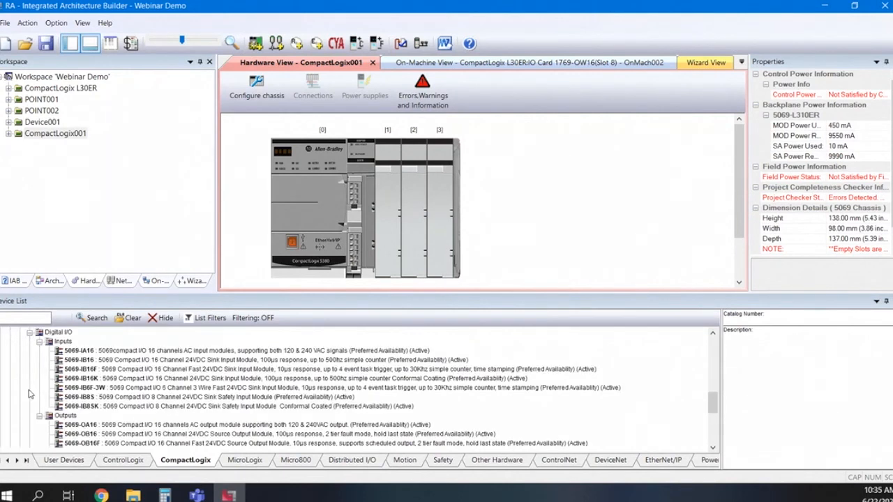
double_click(88, 361)
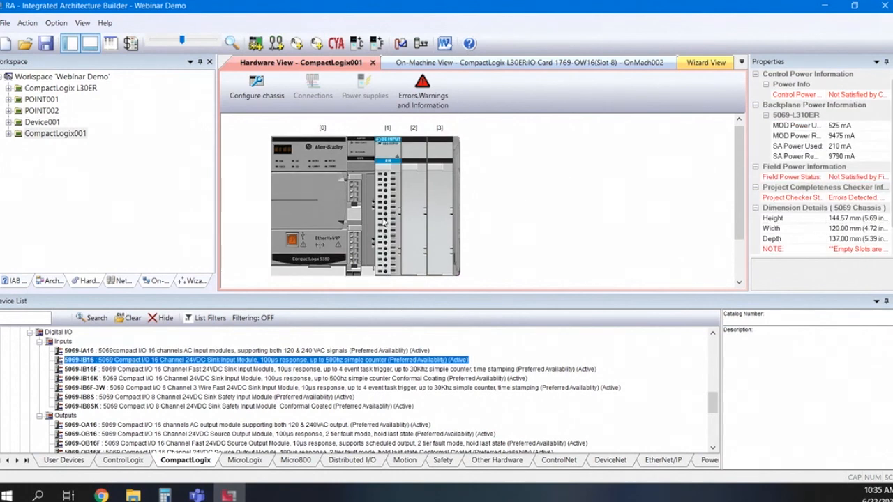
left_click(389, 215)
left_click(411, 213)
left_click(446, 210)
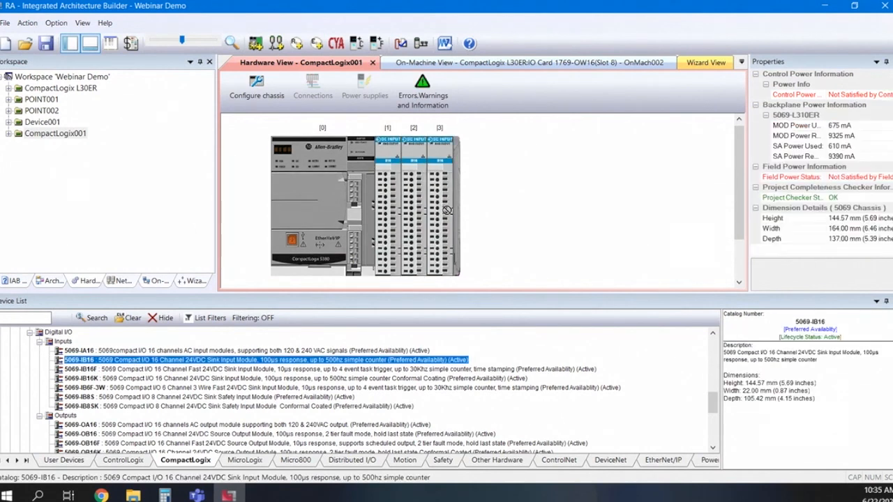
Review the CompactLogix001 hardware bill of material and apply a default wiring selection to the chassis through the advanced wiring options
left_click(131, 42)
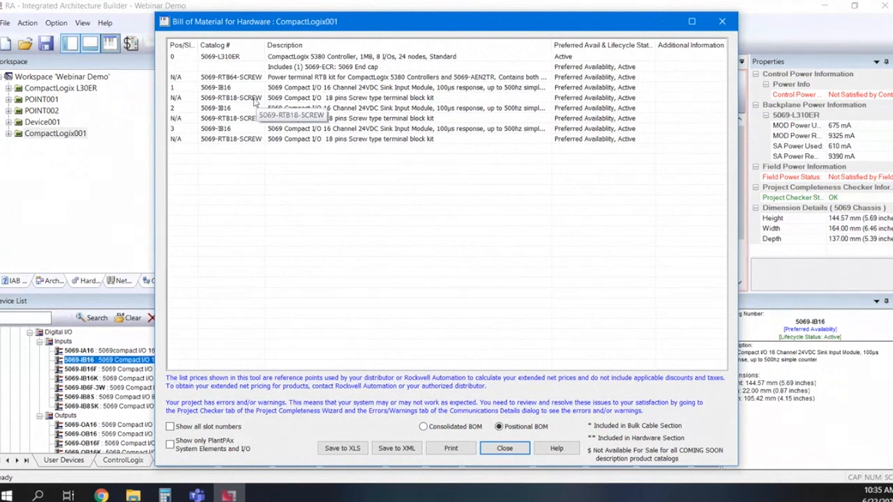
left_click(509, 450)
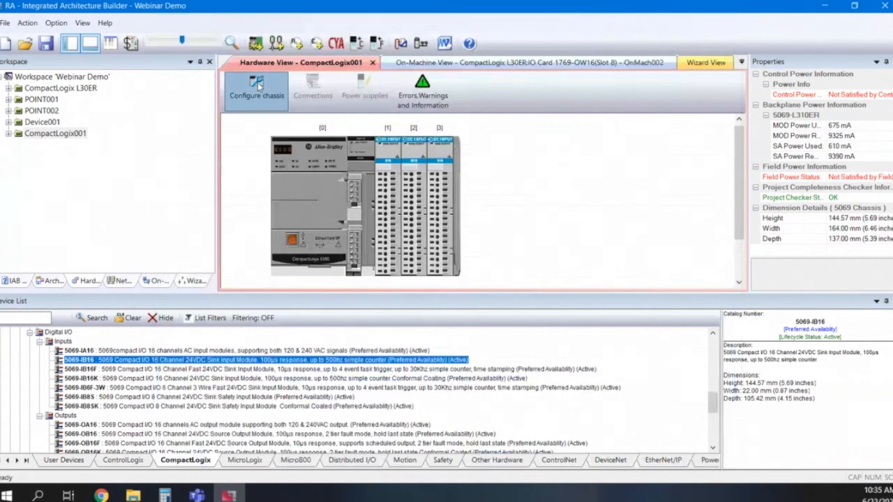
left_click(258, 85)
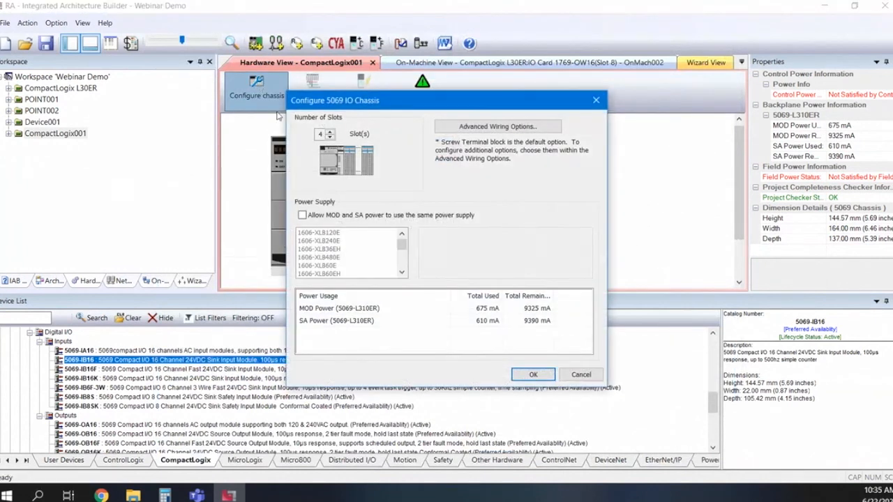
left_click(502, 127)
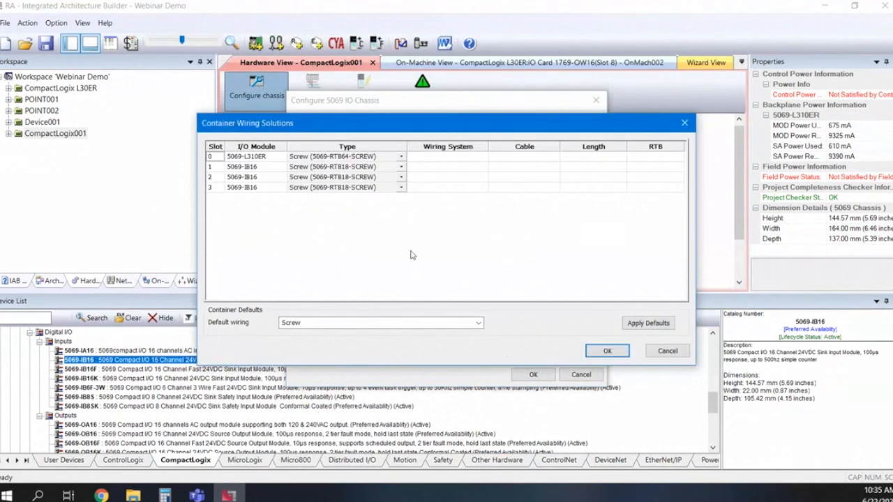
left_click(479, 323)
left_click(334, 342)
left_click(648, 323)
left_click(607, 351)
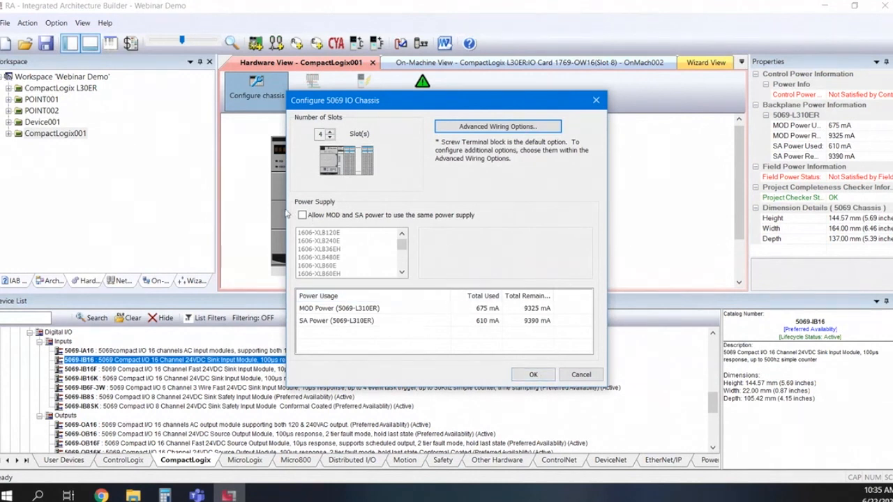
Allow MOD and SA power to use the same power supply and assign the 1606-XLB120E to the chassis
left_click_drag(487, 105, 703, 165)
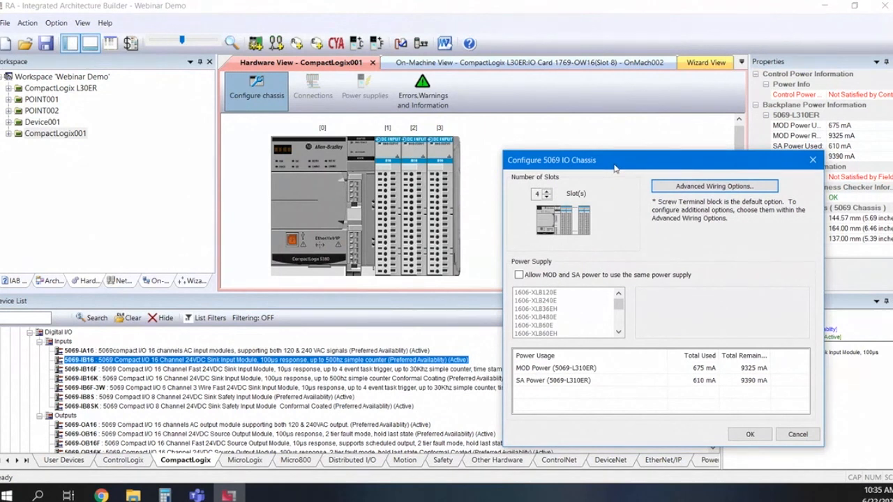
left_click_drag(615, 168, 493, 118)
left_click(396, 226)
left_click(464, 243)
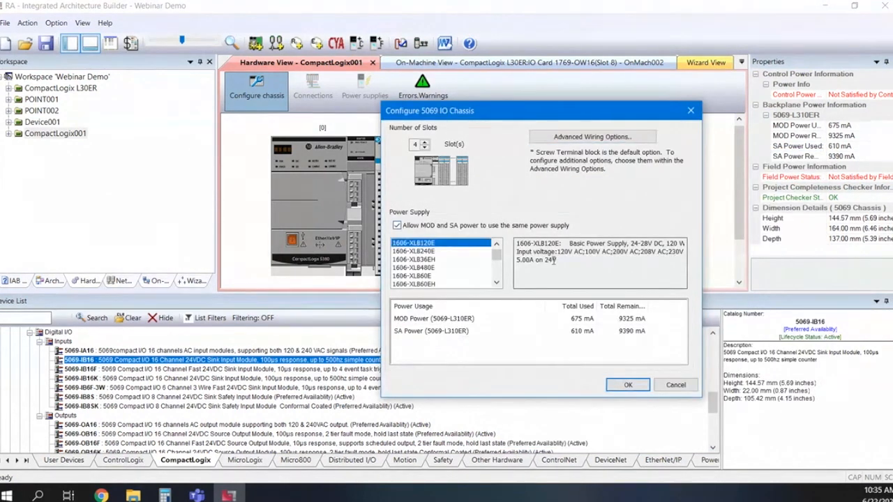
left_click(626, 384)
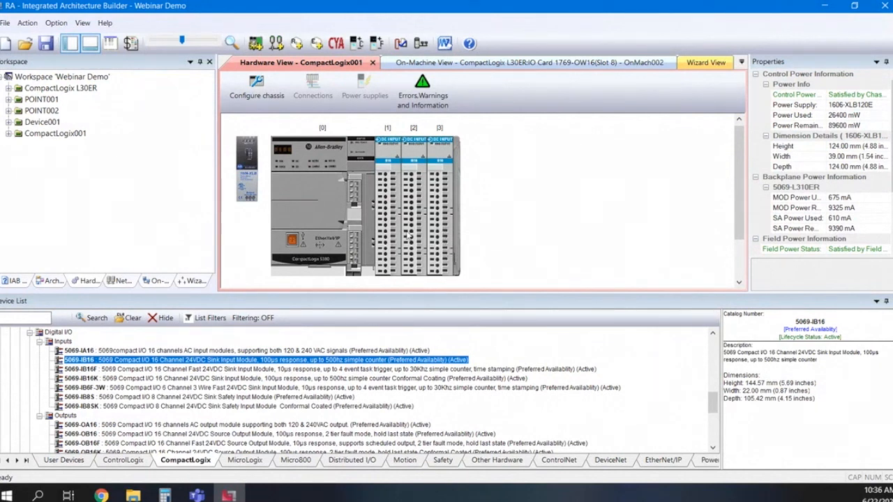
View the technical document for the slot 3 5069-IB16 module in the browser and close it
right_click(439, 212)
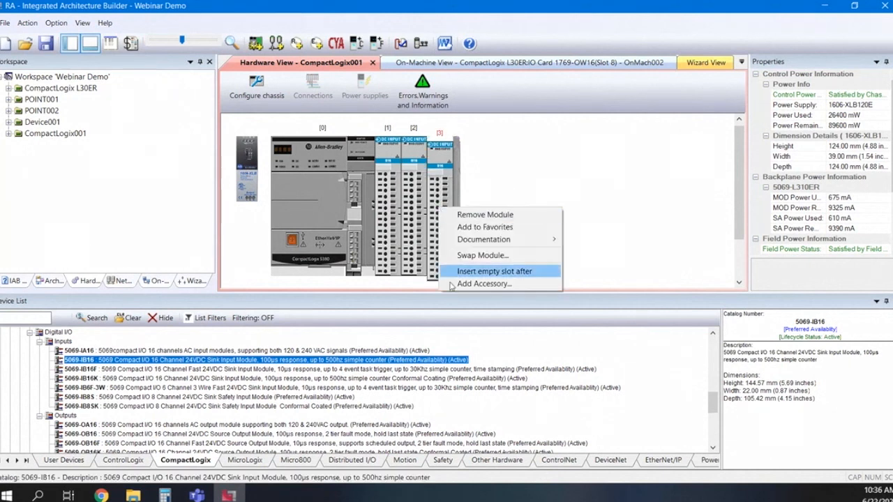
left_click(579, 186)
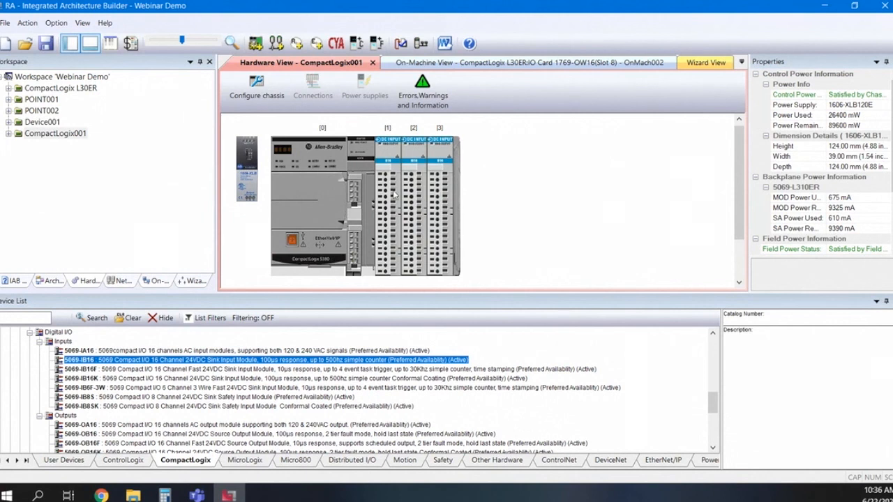
right_click(438, 202)
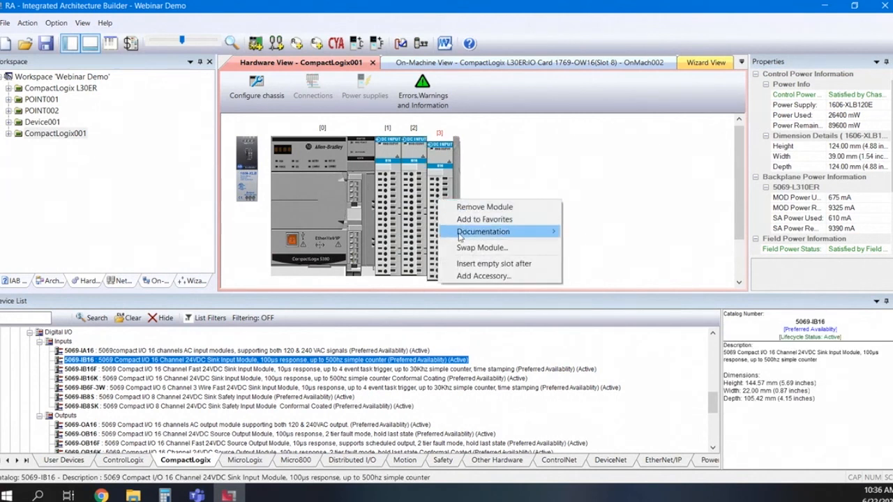
mouse_move(464, 237)
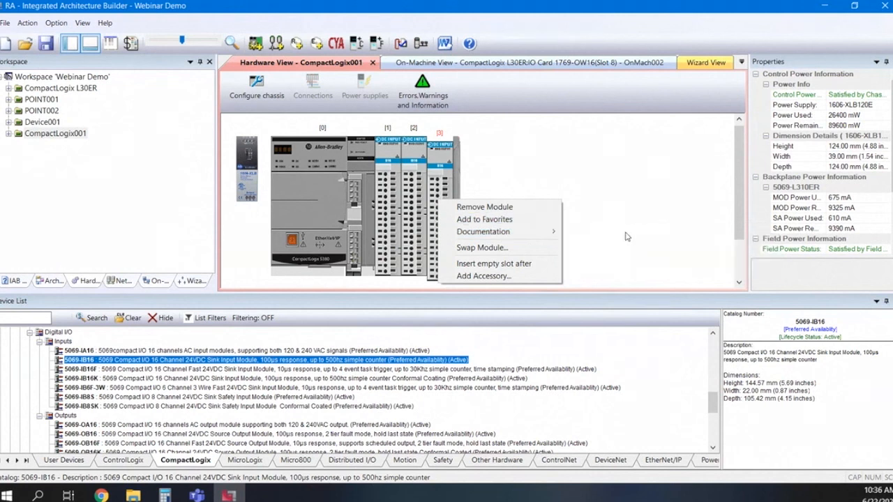
left_click(585, 232)
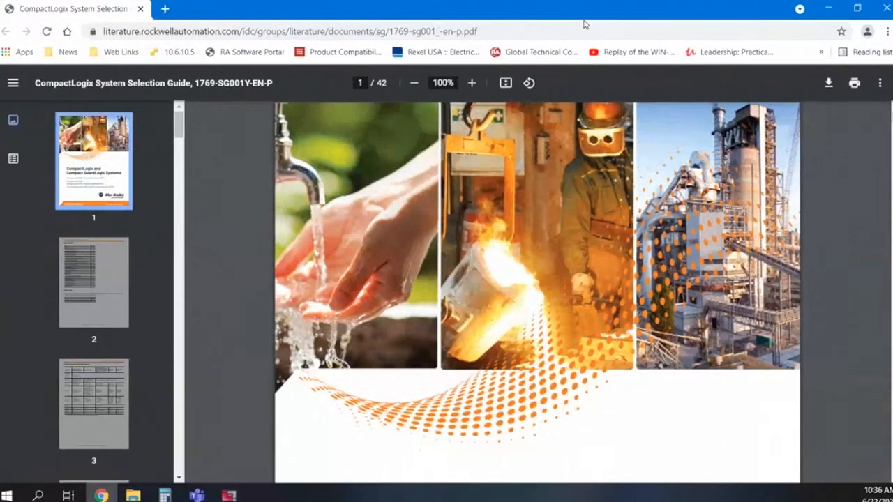
left_click(886, 7)
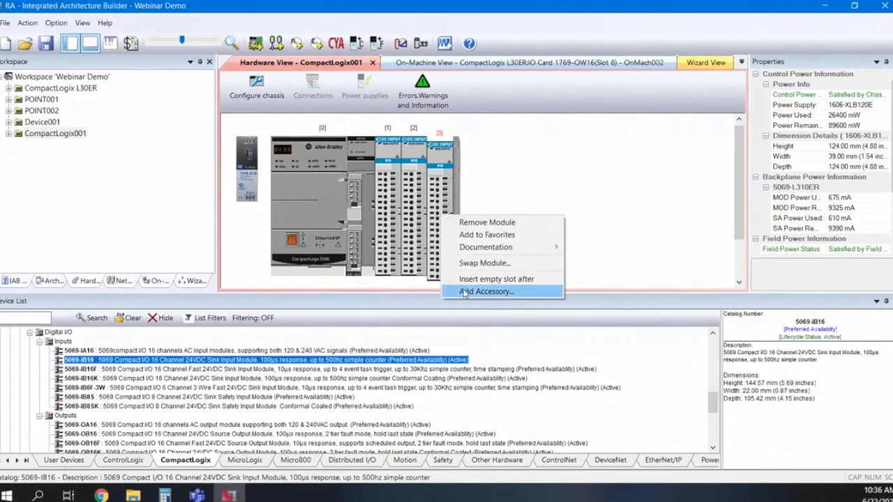
View the Literature Library for the slot 3 5069-IB16 module, accept all website cookies, and close the browser
mouse_move(474, 248)
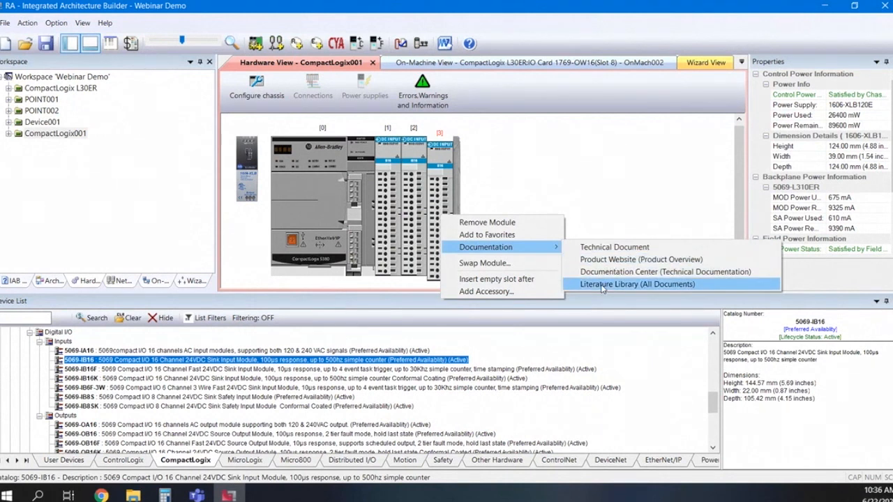
left_click(603, 286)
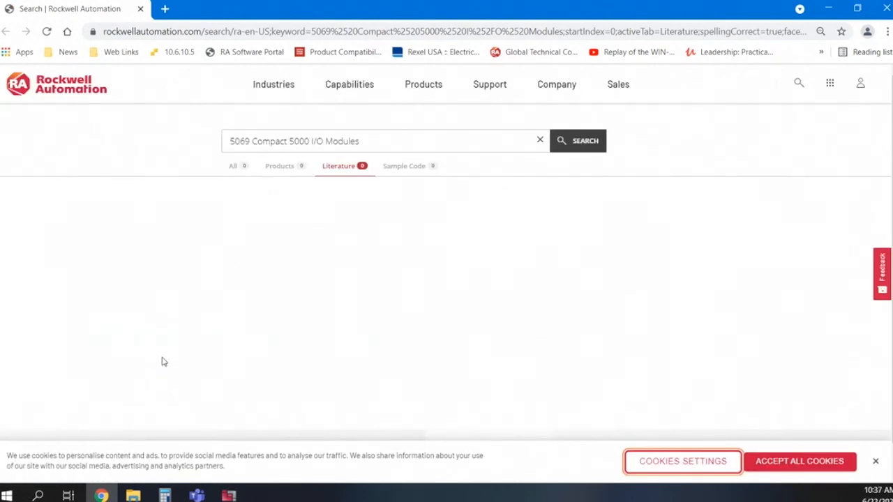
left_click(790, 460)
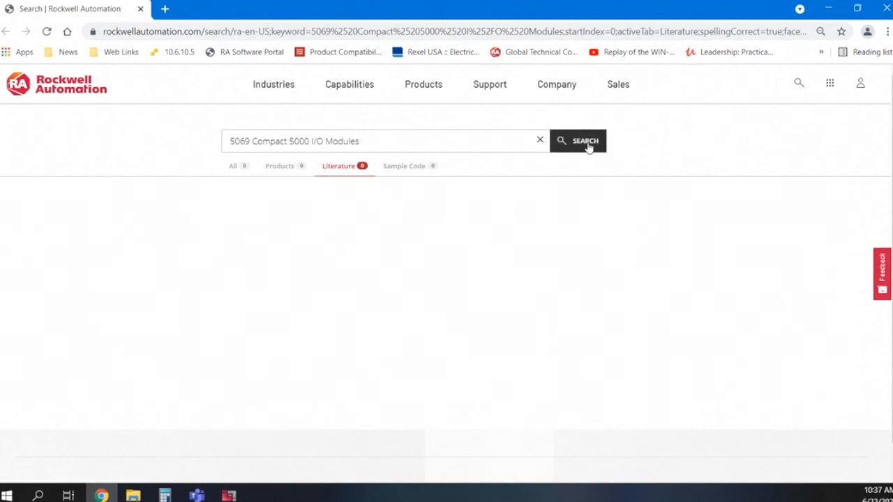
left_click(887, 8)
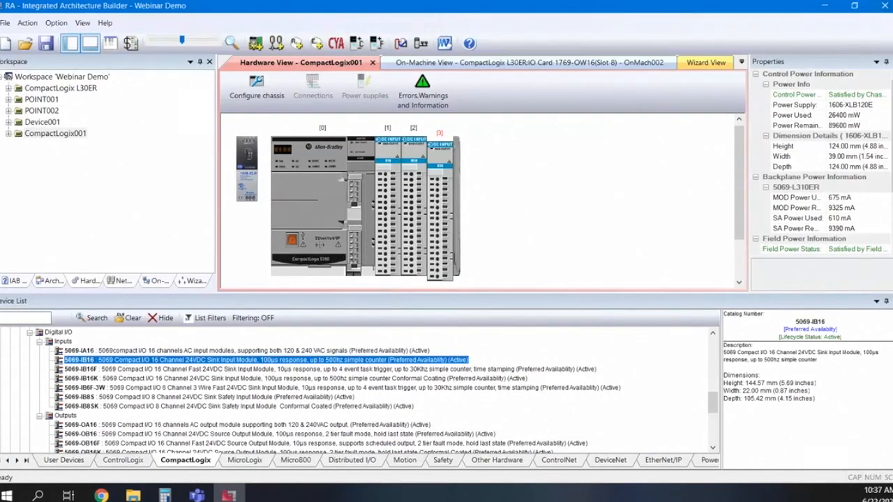